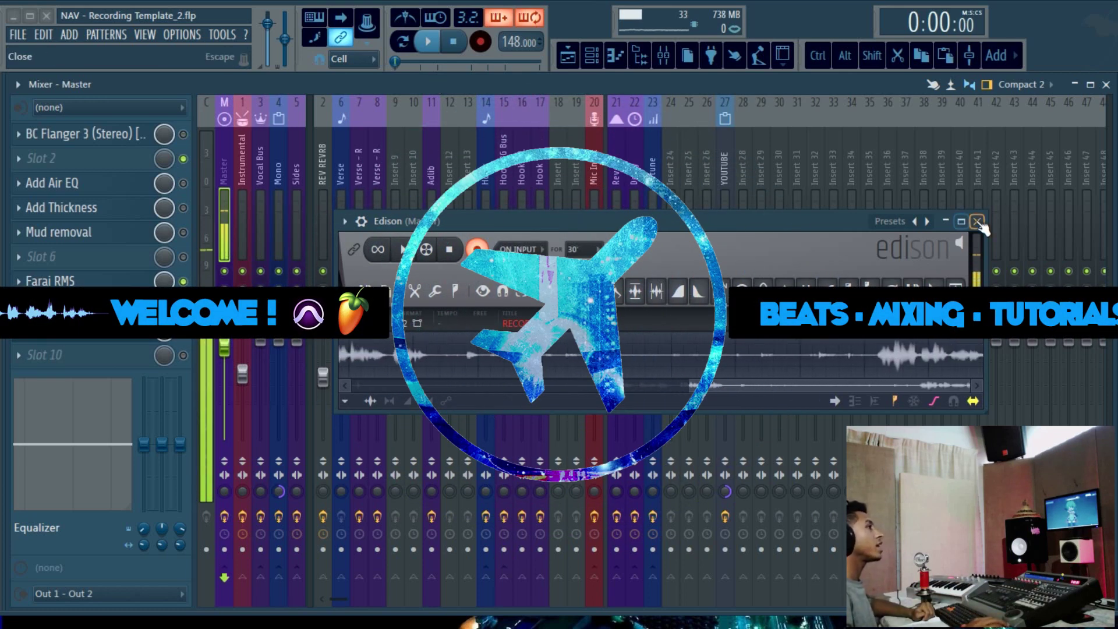
Close the Edison window and switch from the mixer to the playlist's first group of vocal clips.
left_click(977, 222)
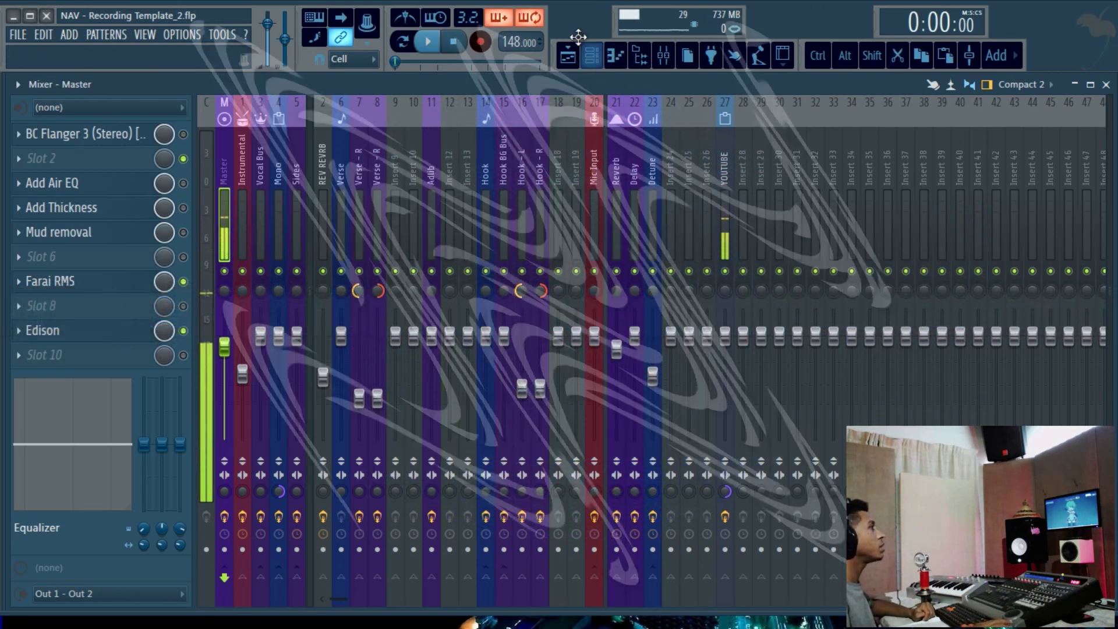
left_click(573, 52)
left_click_drag(306, 103, 279, 99)
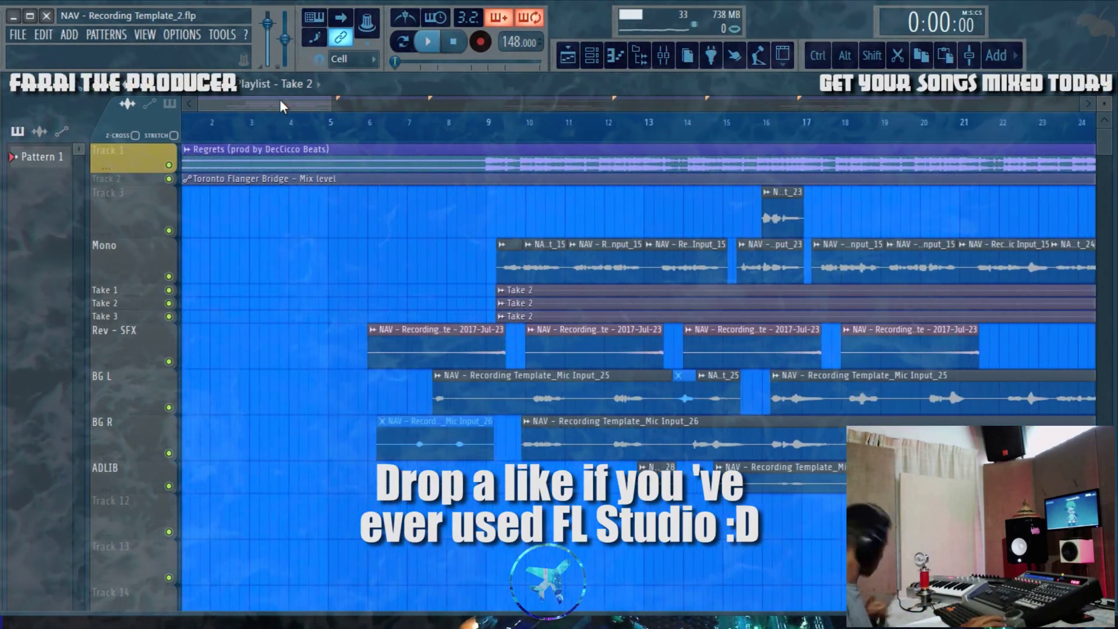
left_click(663, 56)
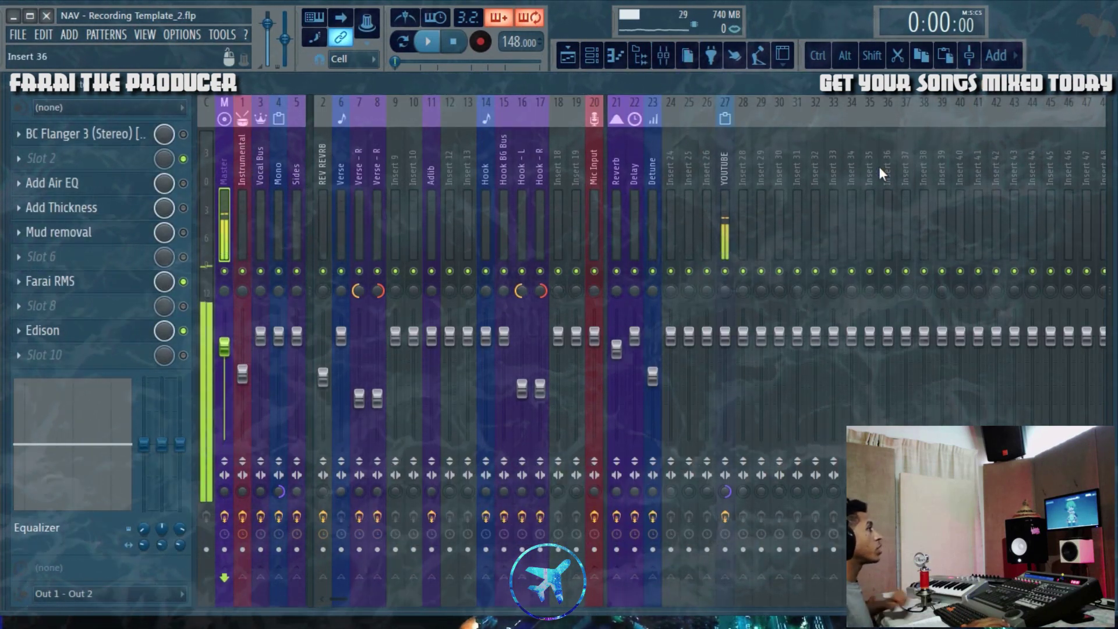
left_click(570, 57)
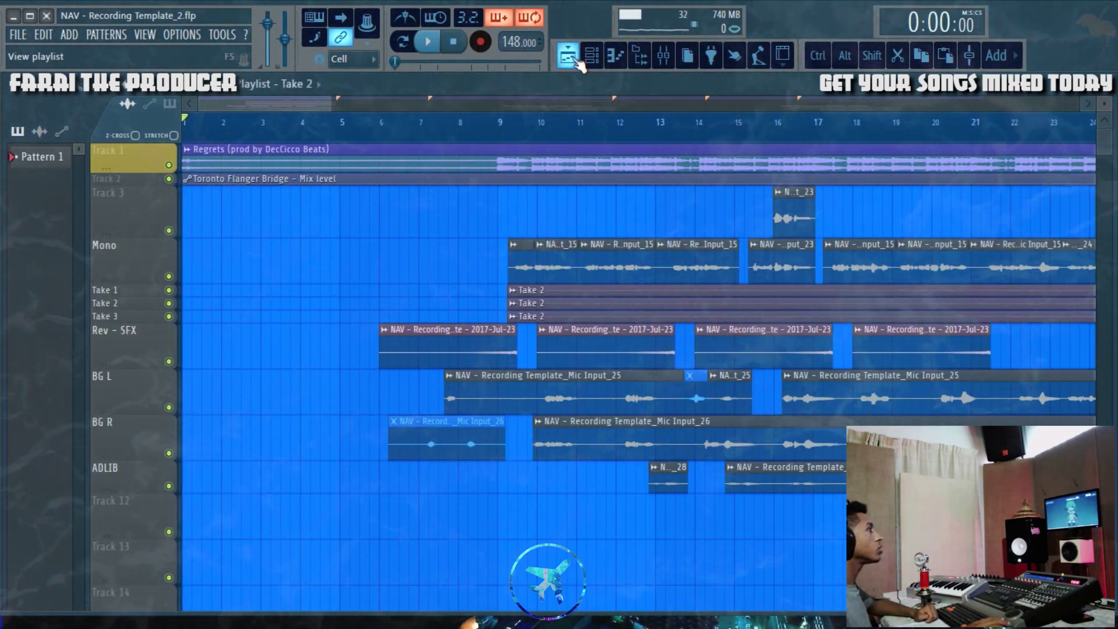
left_click_drag(302, 102, 325, 109)
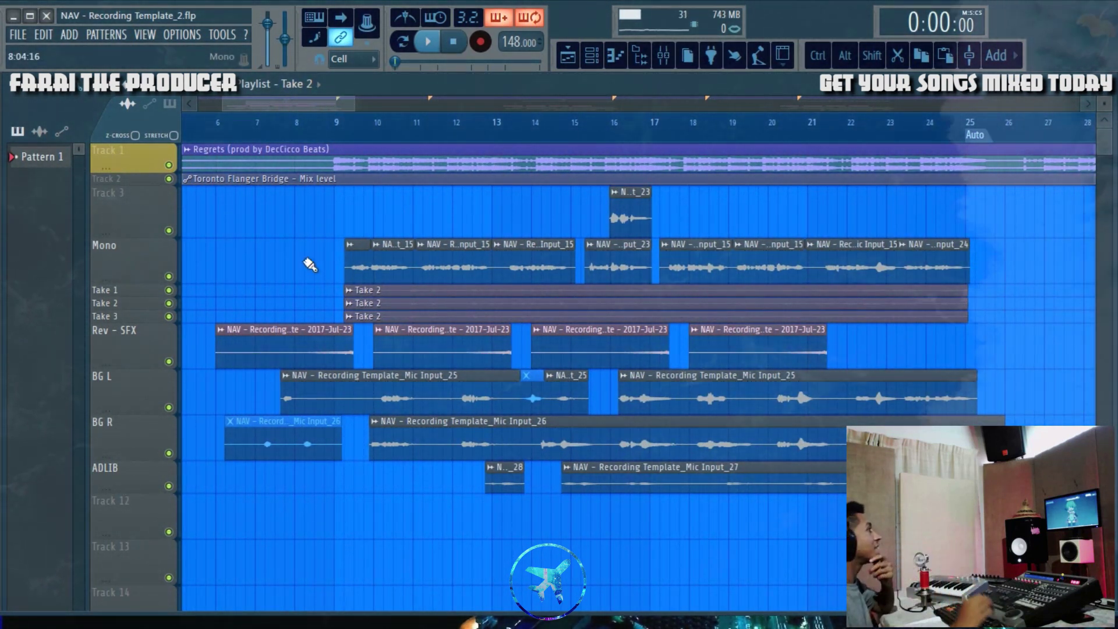
left_click_drag(323, 106, 333, 108)
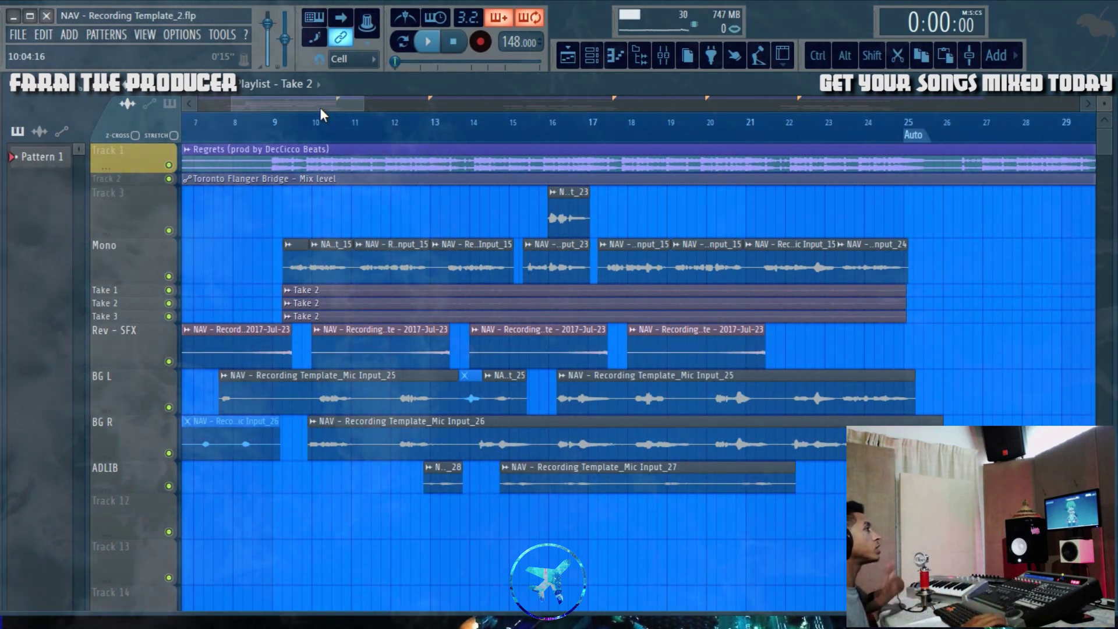
Select the Mono track's vocal clips and the Take 1 to Take 3 clips in turn, clearing each selection.
left_click_drag(266, 271, 911, 282)
left_click(1003, 266, "ctrl")
left_click_drag(263, 290, 340, 323, "ctrl")
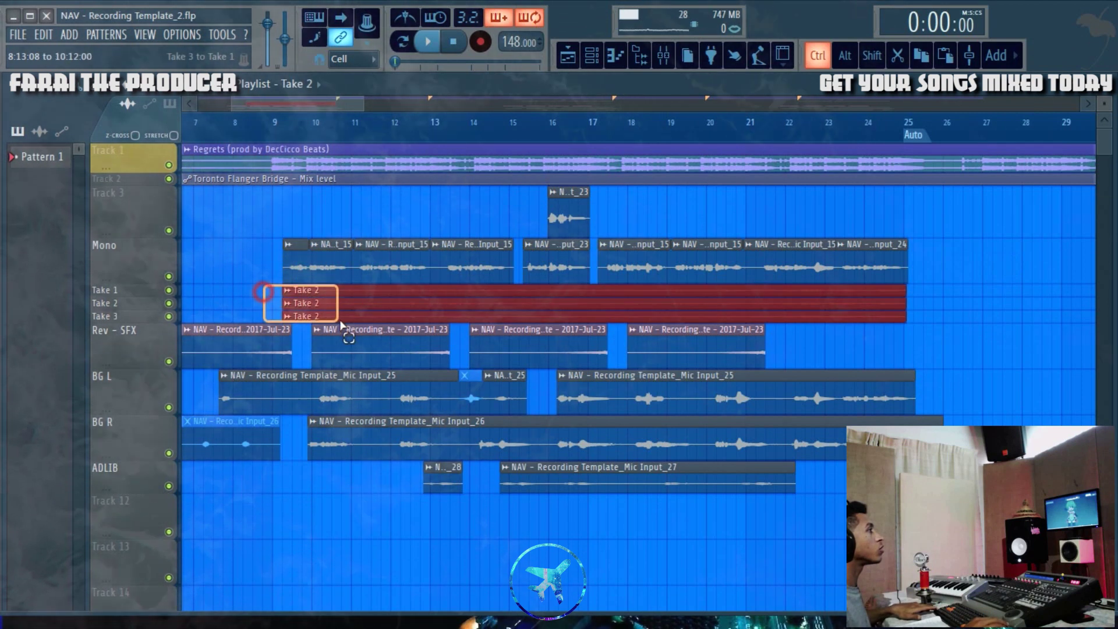
left_click(981, 344)
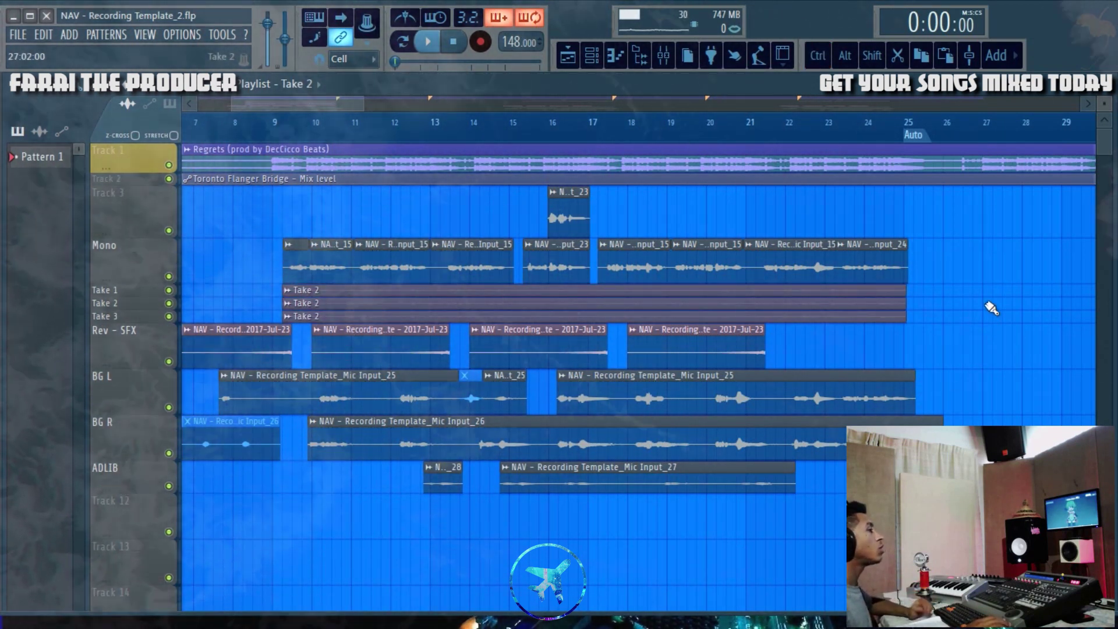
right_click(169, 360)
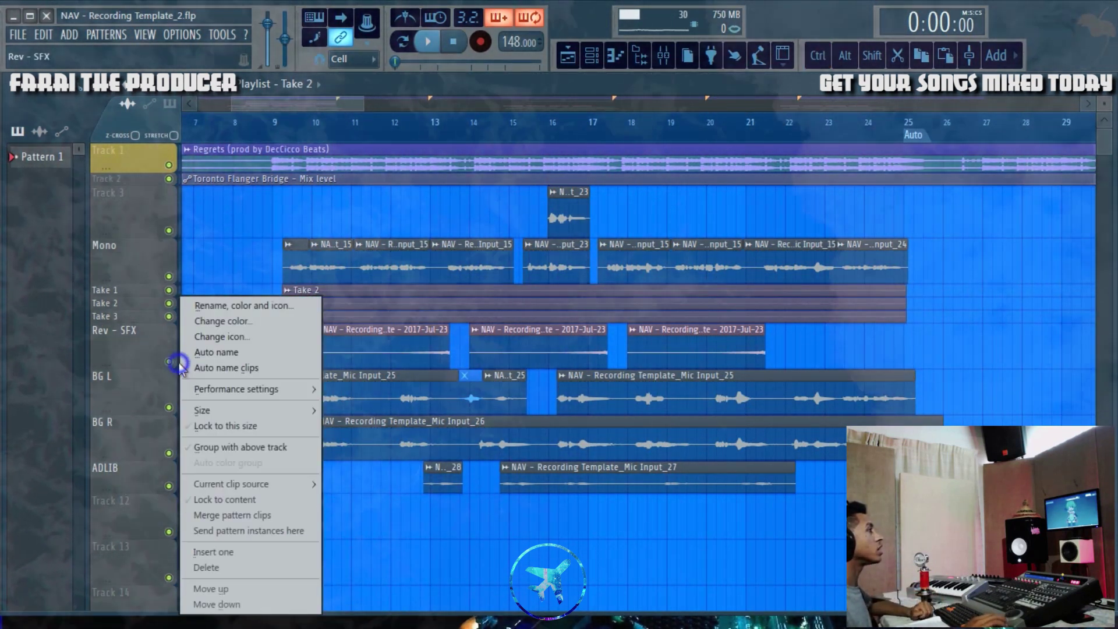
right_click(169, 361)
right_click(169, 361)
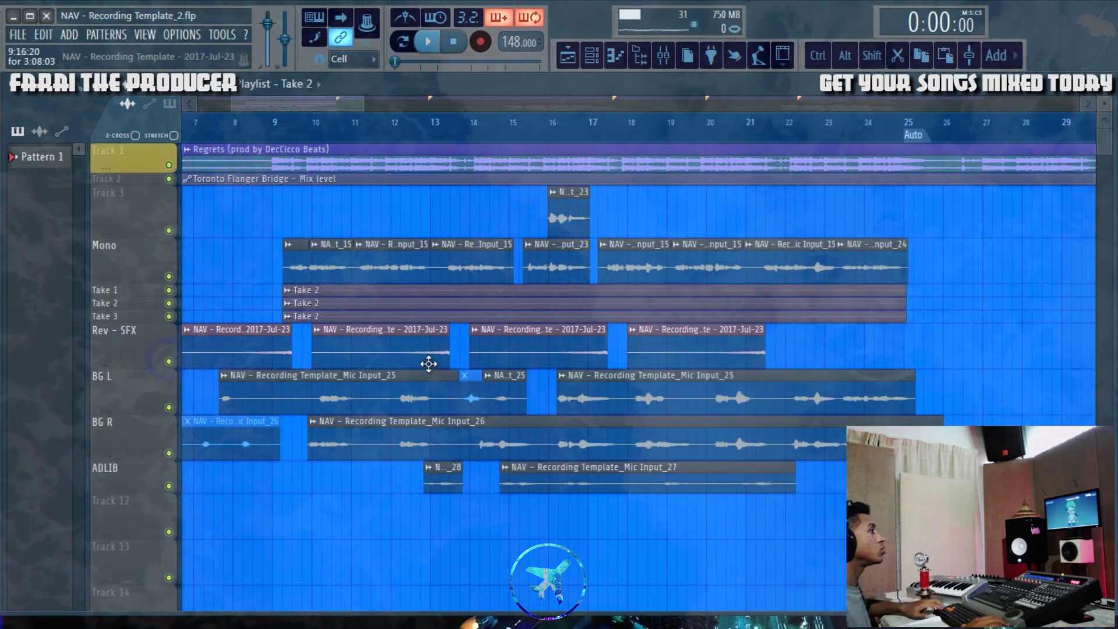
left_click(401, 267, "ctrl")
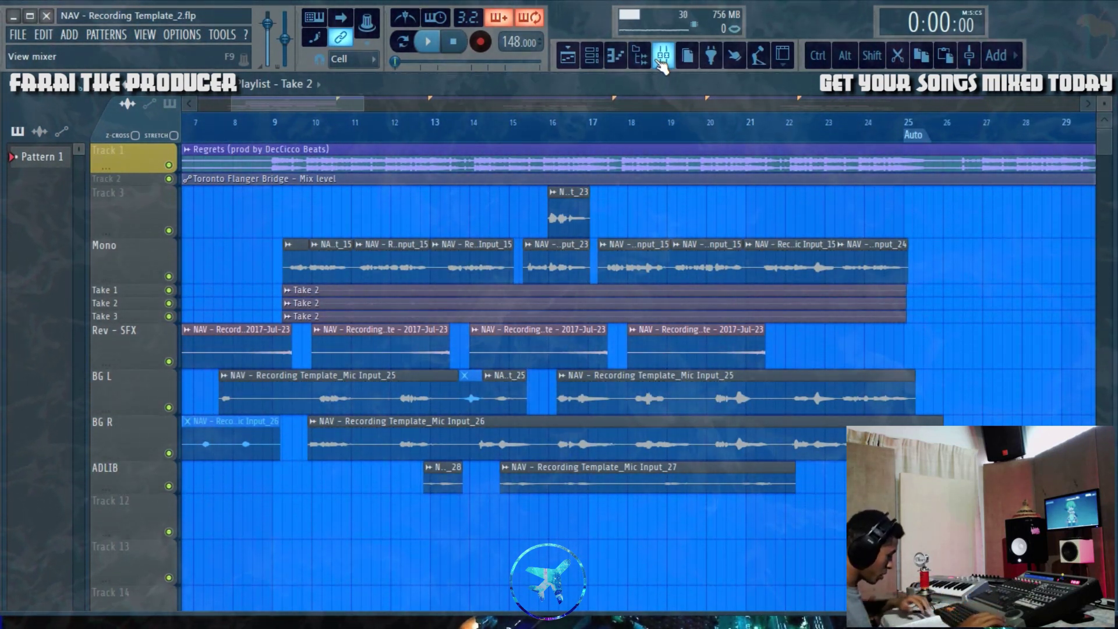
mouse_move(320, 104)
left_mouse_down()
mouse_move(329, 104)
mouse_move(320, 103)
left_mouse_up()
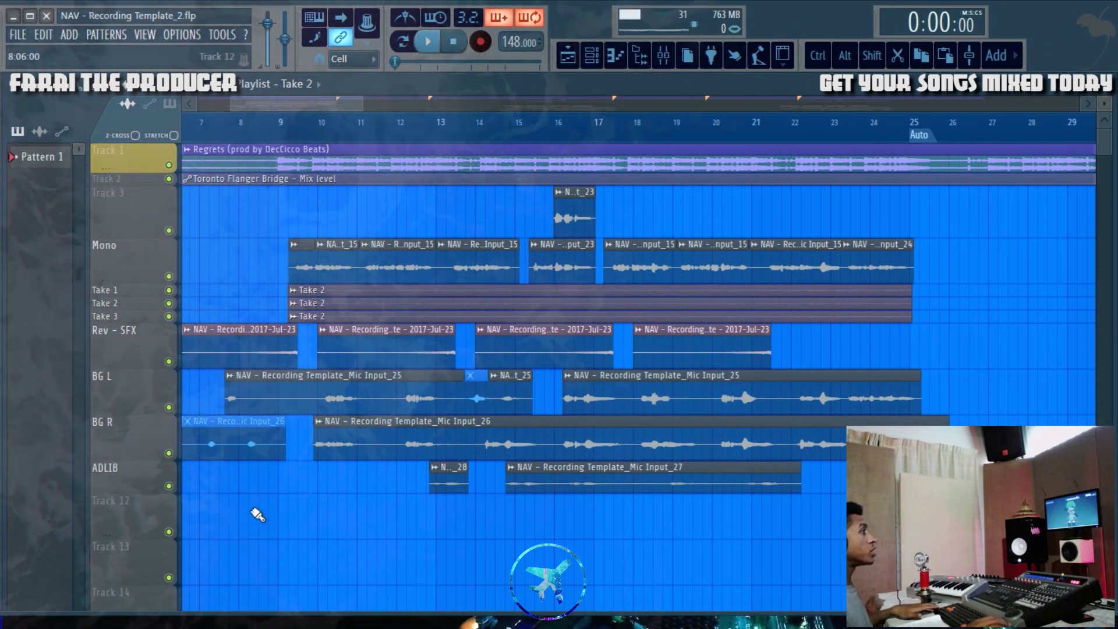
left_click_drag(273, 239, 815, 547)
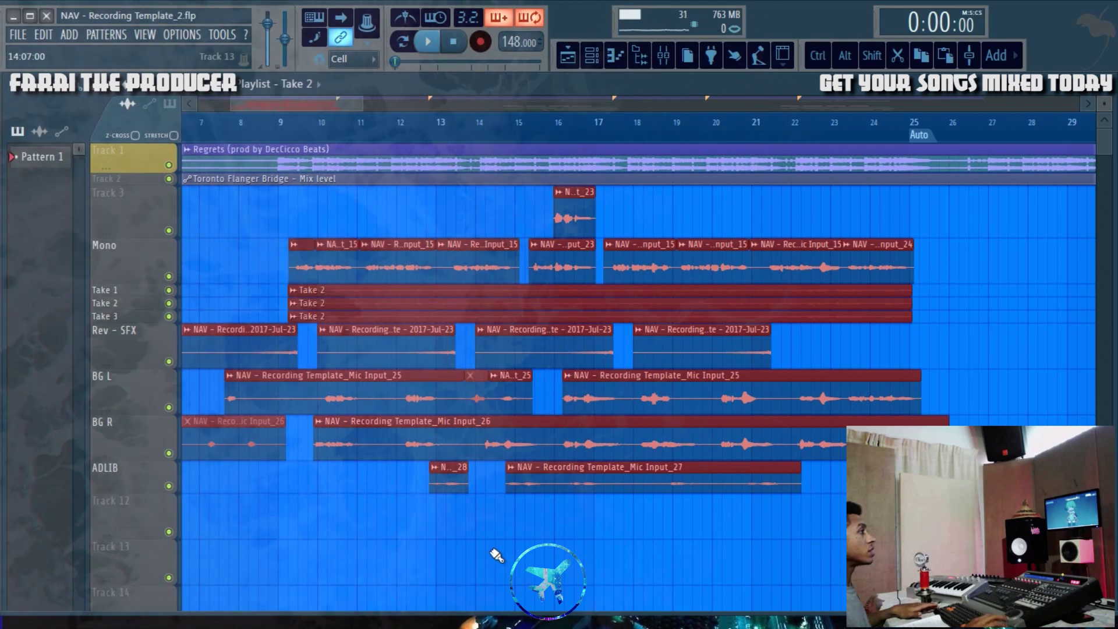
Rename the empty playlist Track 16 as Main.
scroll(497, 553, "down", 6)
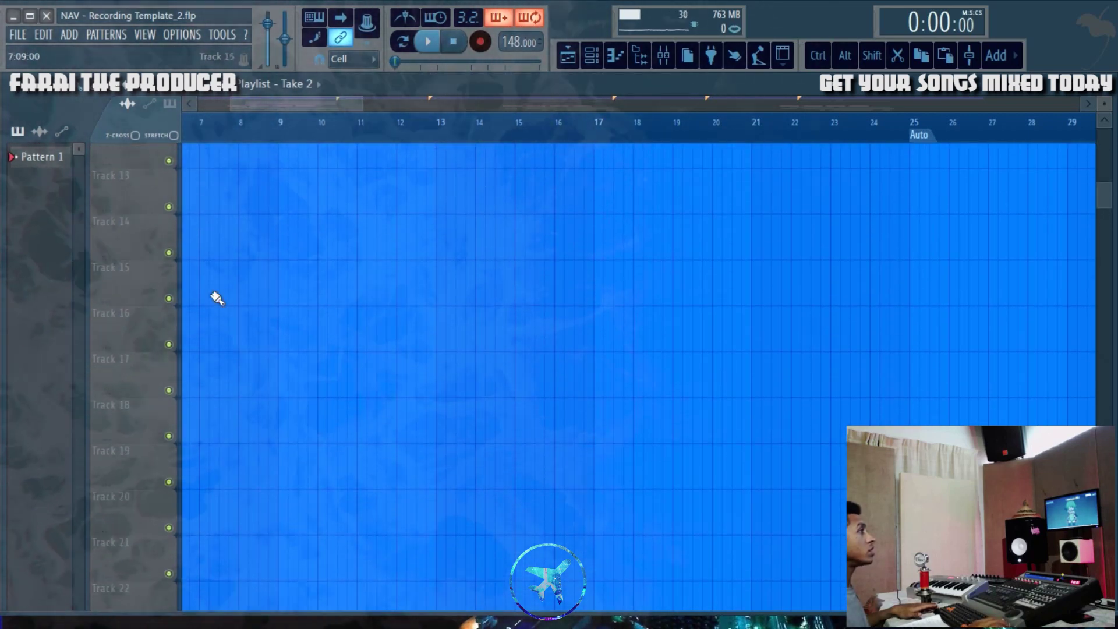
scroll(224, 307, "up", 2)
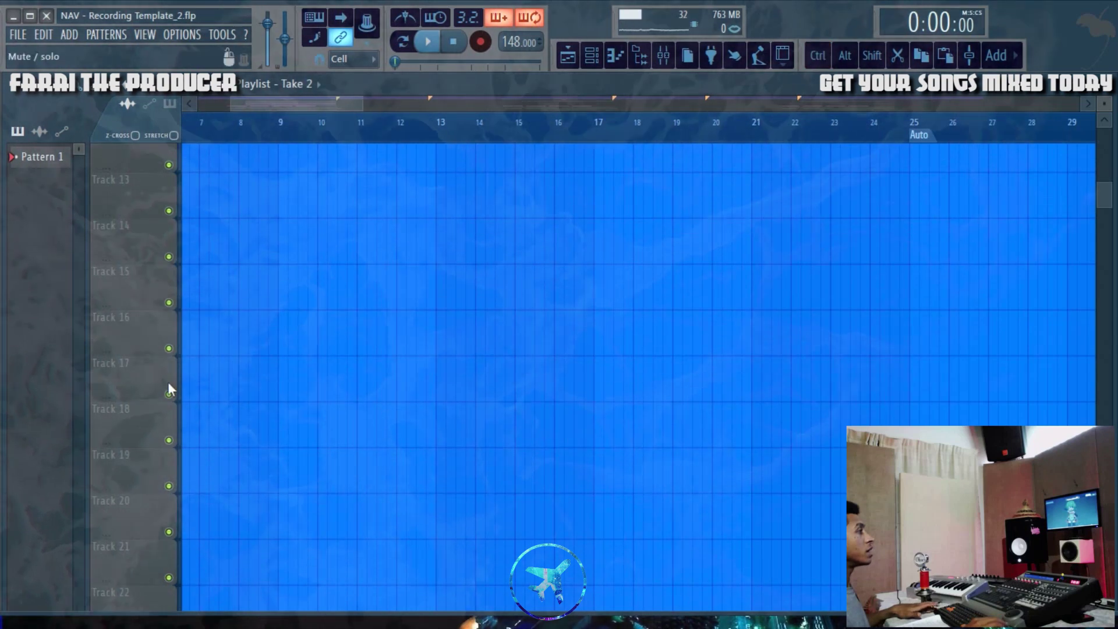
right_click(137, 325)
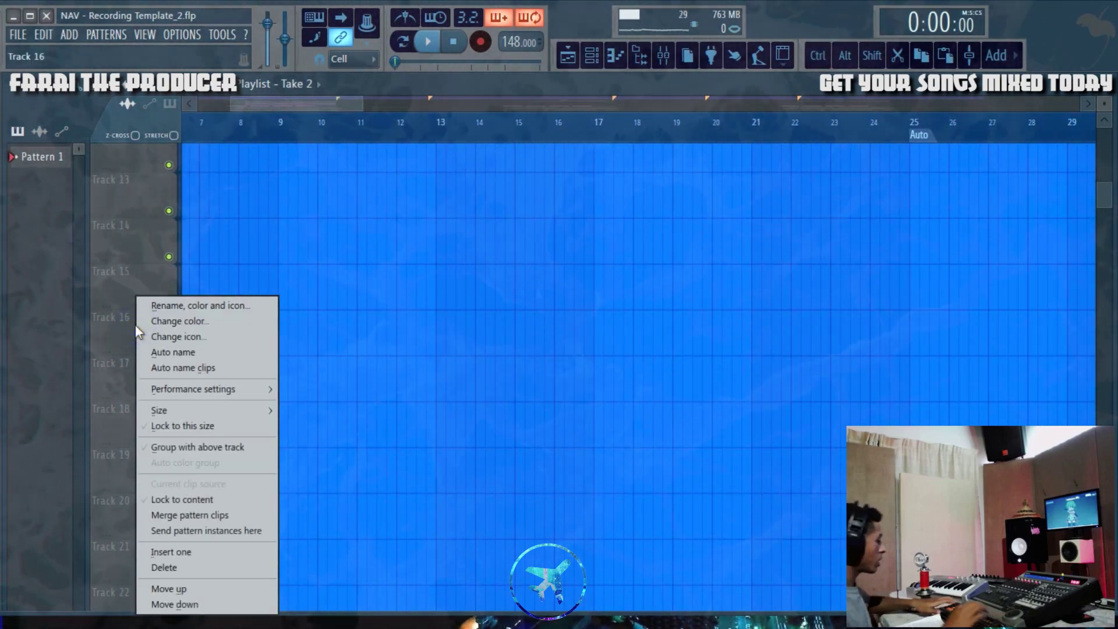
key("F2")
type("Main")
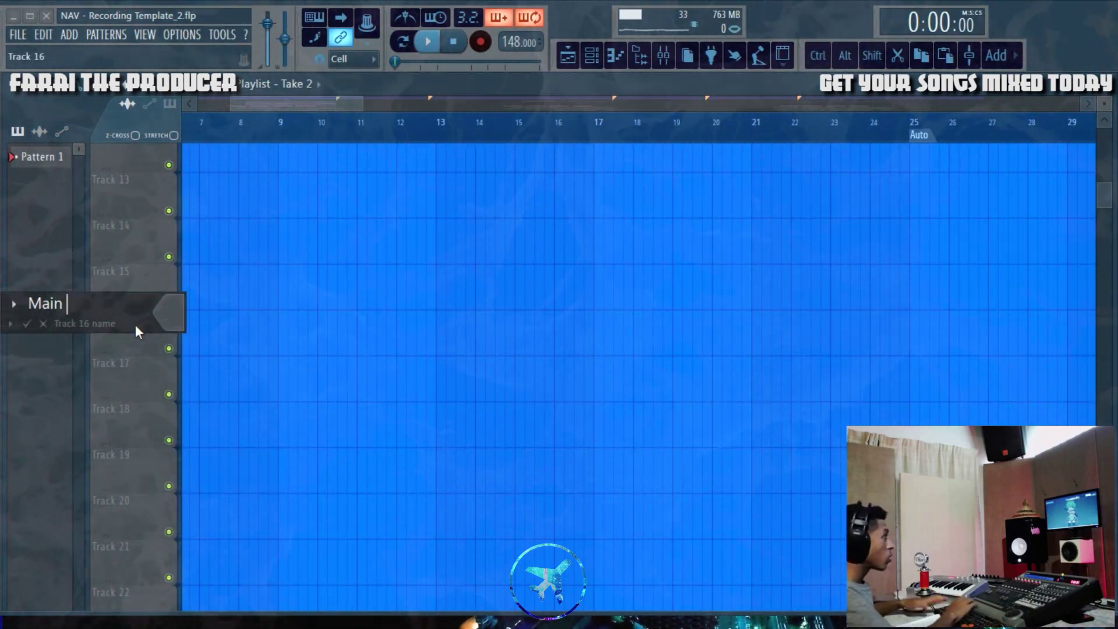
key("Return")
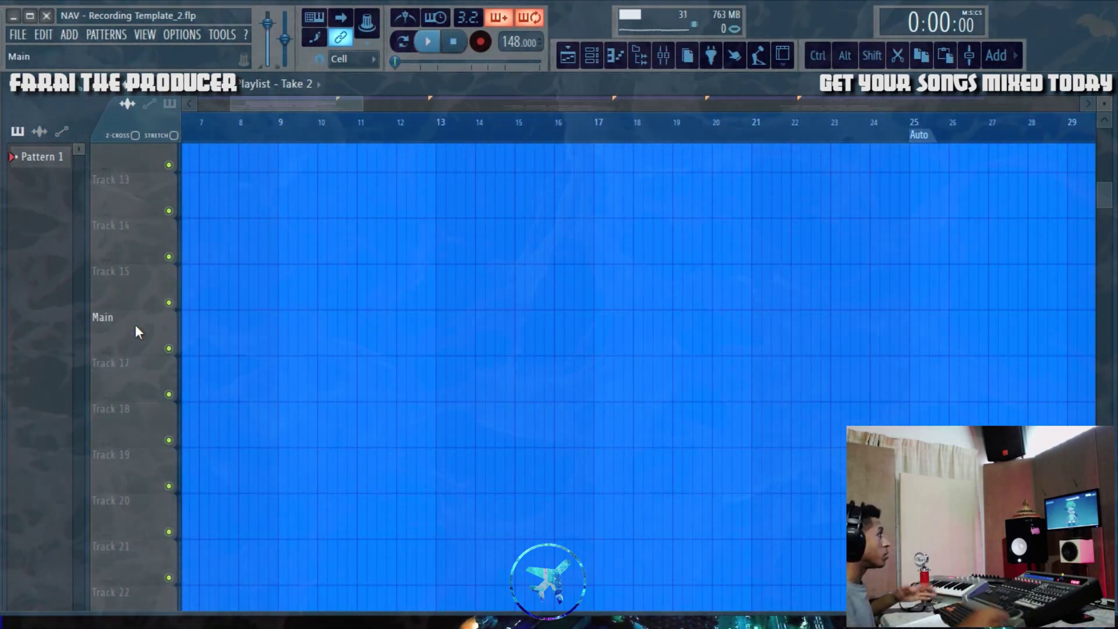
Rename playlist Track 22 as Doubles.
right_click(136, 600)
key("F2")
type("Doubl")
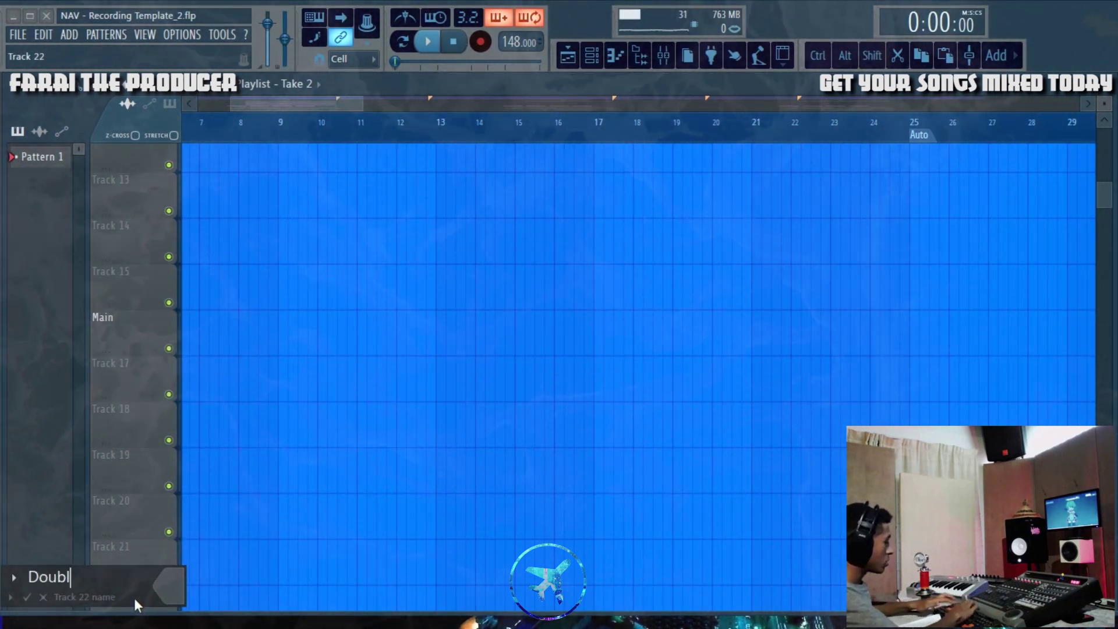
type("es")
key("Return")
Change the Doubles track's color to purple.
right_click(134, 599)
left_click(168, 322)
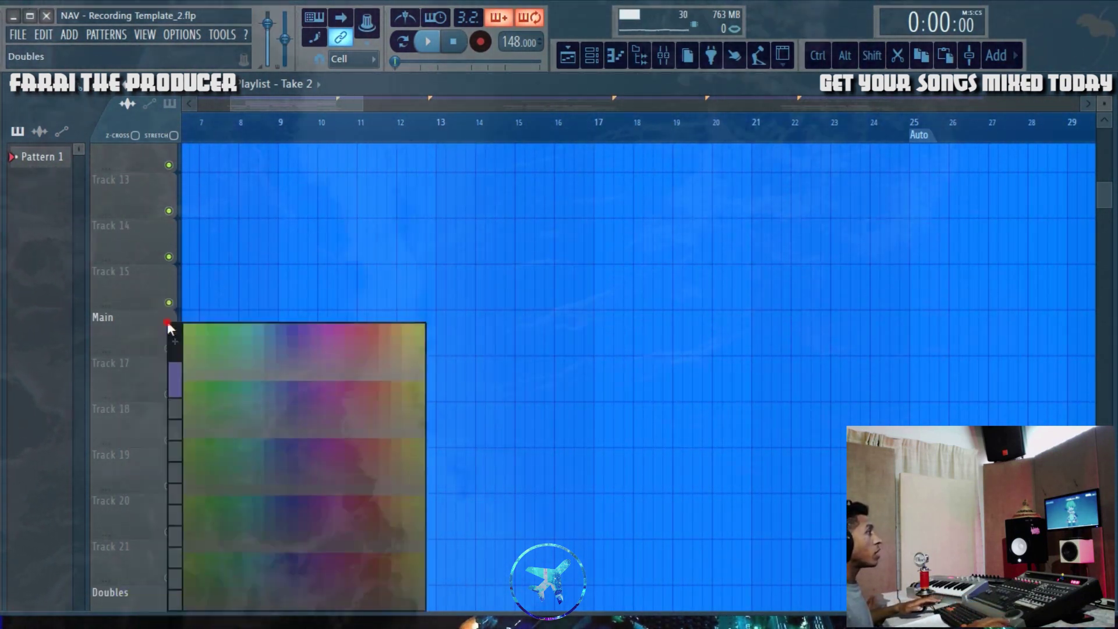
left_click(324, 354)
Give the Main track the same purple color as the Doubles track.
right_click(112, 324)
left_click(192, 321)
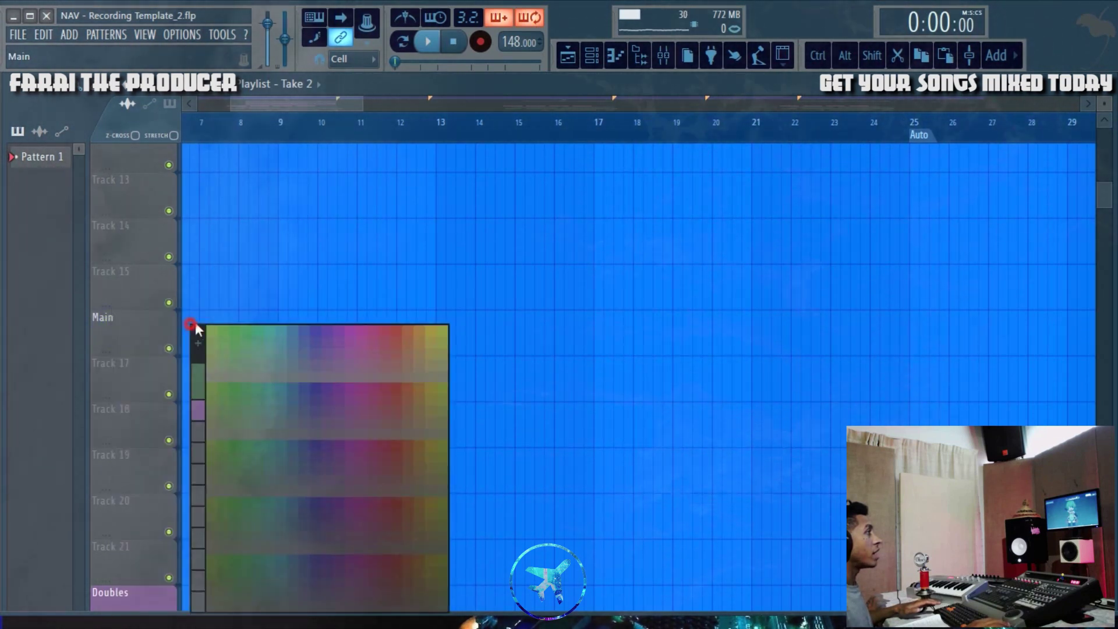
left_click(198, 411)
right_click(123, 326)
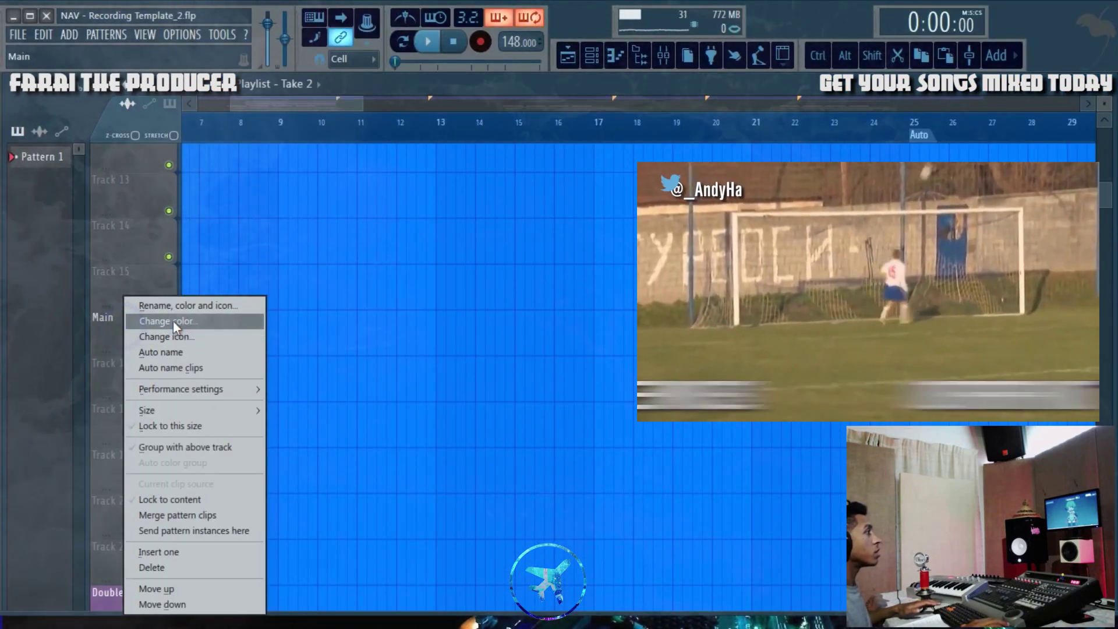
left_click(173, 320)
left_click(185, 425)
Rename Track 17, directly below Main, as Take 1.
left_click_drag(111, 378, 118, 559)
right_click(118, 377)
type("rTake 1")
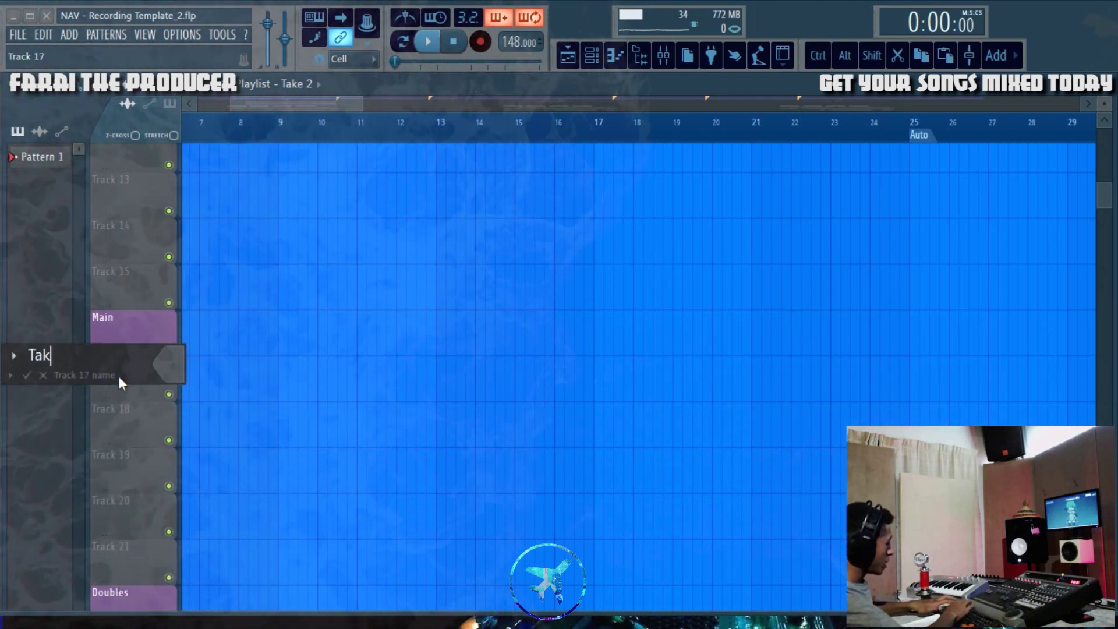
key("Return")
Rename Track 18 as Take 1 too.
right_click(138, 423)
key("F2")
type("Take 1")
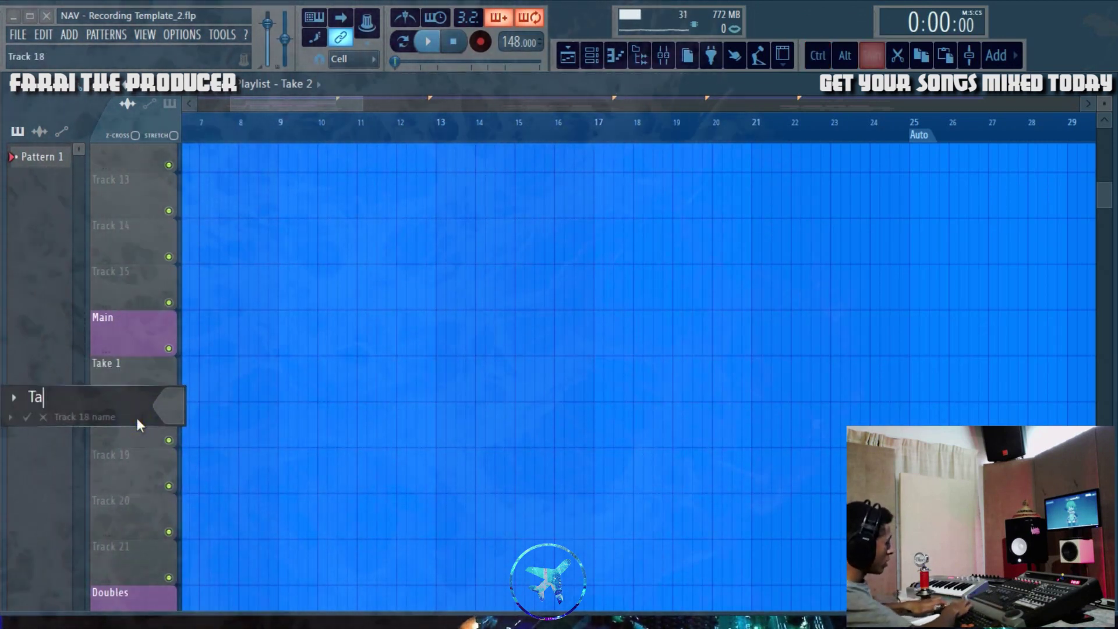
key("Return")
right_click(136, 460)
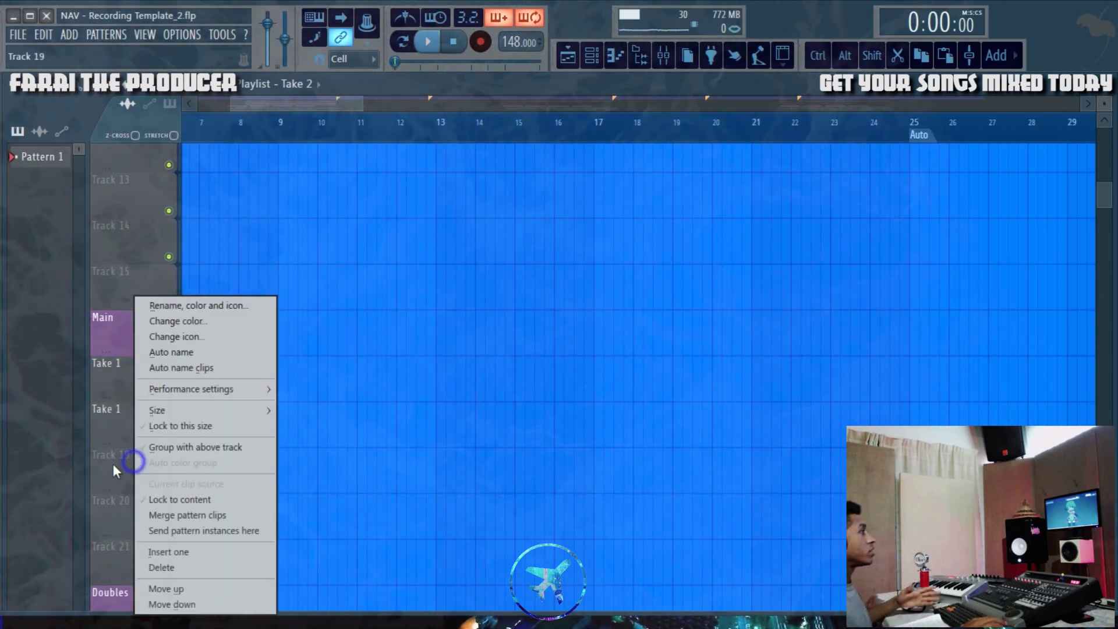
left_click(106, 465)
left_click_drag(112, 382, 124, 550)
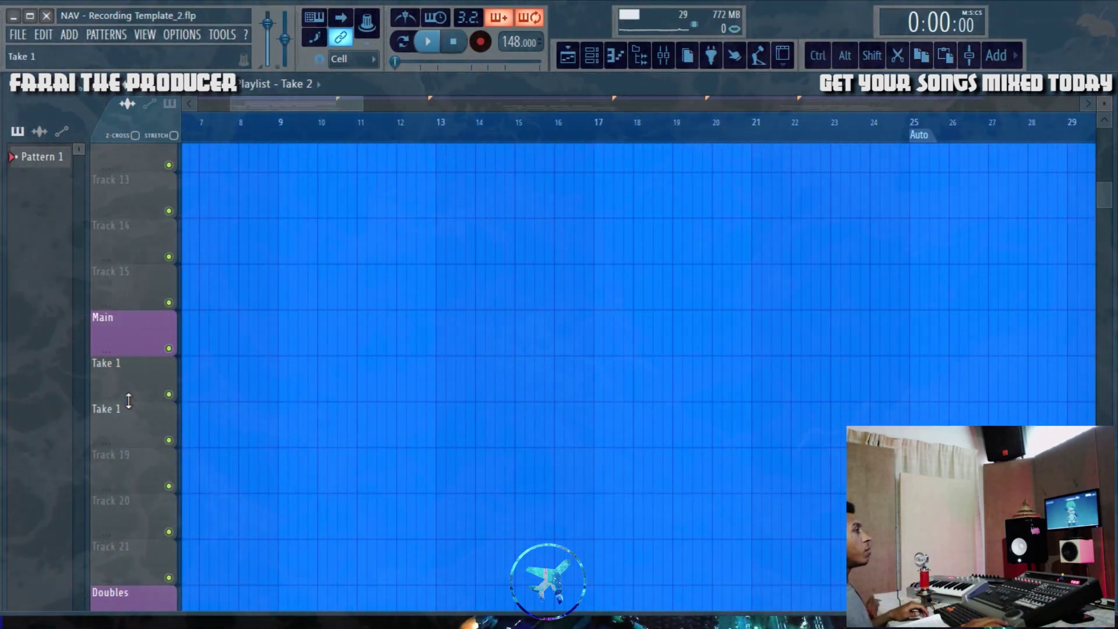
Check the mixer, then examine the recorded vocal clips in the first part of the playlist up close.
scroll(364, 397, "up", 8)
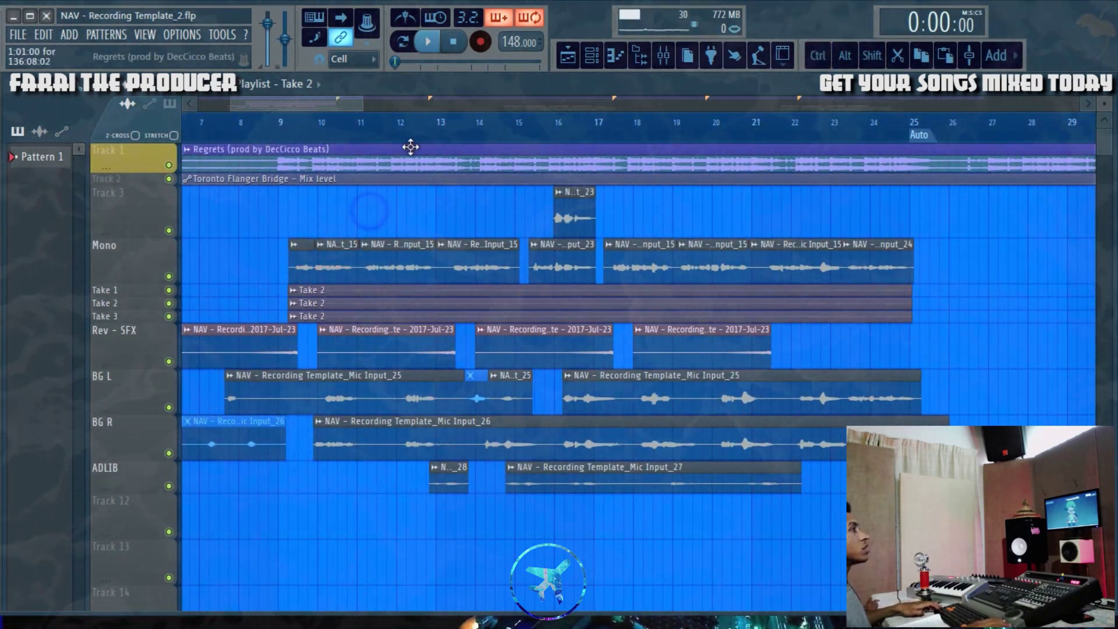
scroll(410, 147, "down", 5)
key("F9")
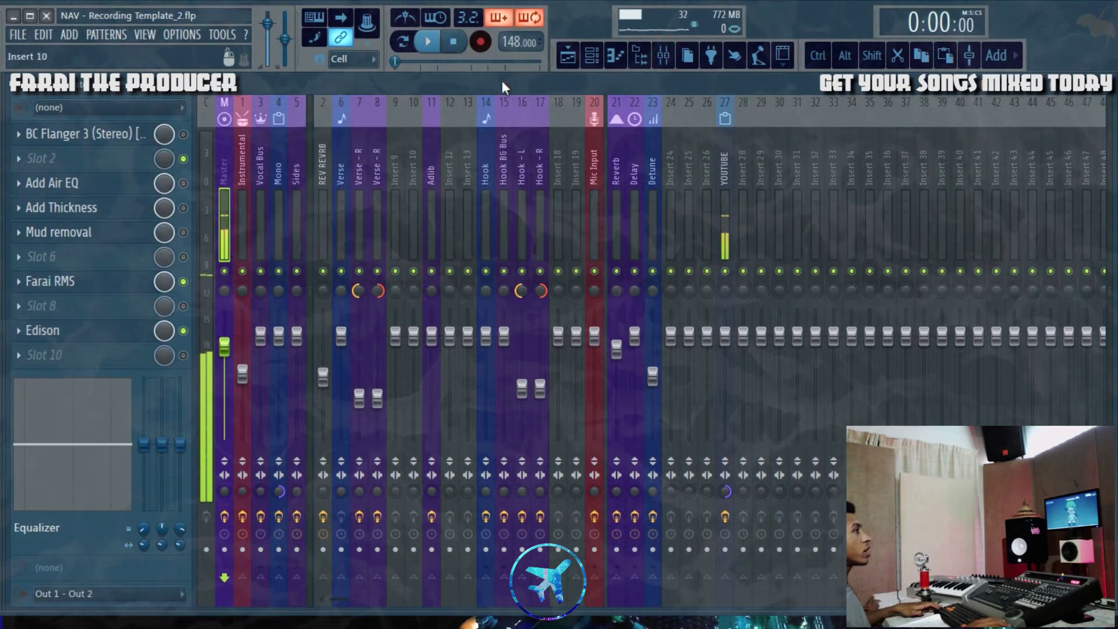
left_click(567, 56)
scroll(268, 143, "up", 5)
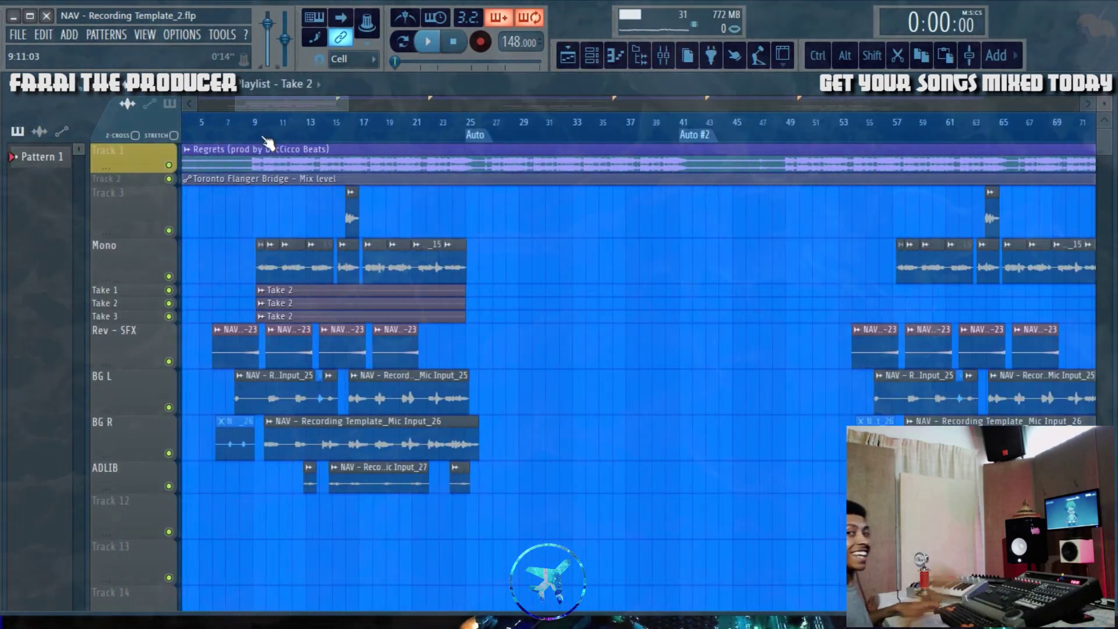
scroll(268, 143, "up", 4)
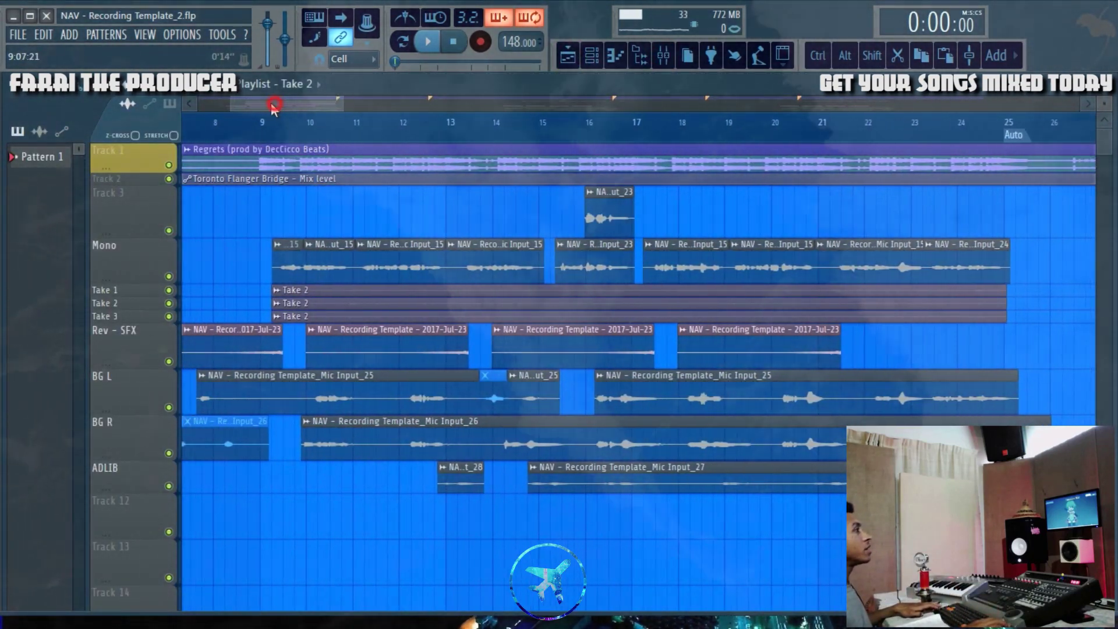
scroll(361, 143, "down", 4)
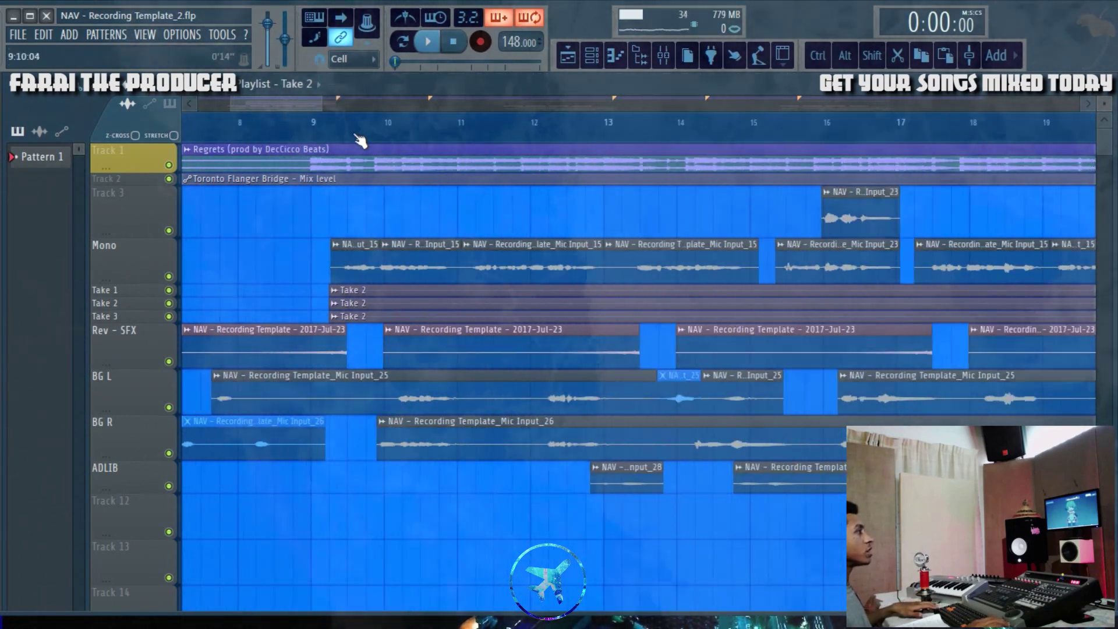
Select all playlist clips similar to the third Mic Input_15 clip on the Mono track.
left_click_drag(400, 225, 419, 272)
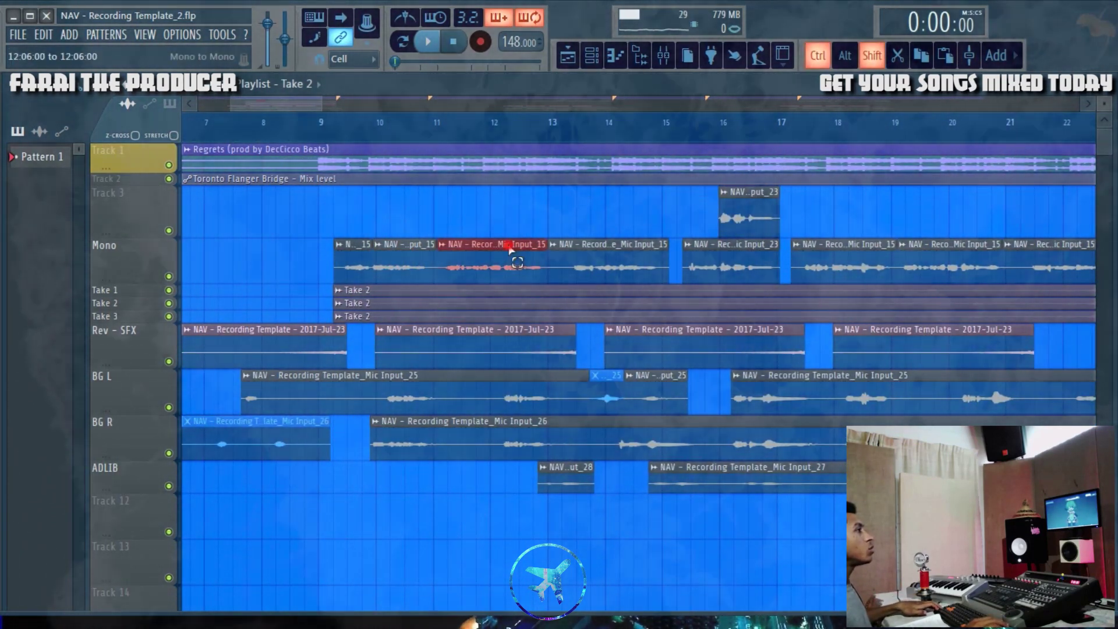
left_click(510, 214, "ctrl")
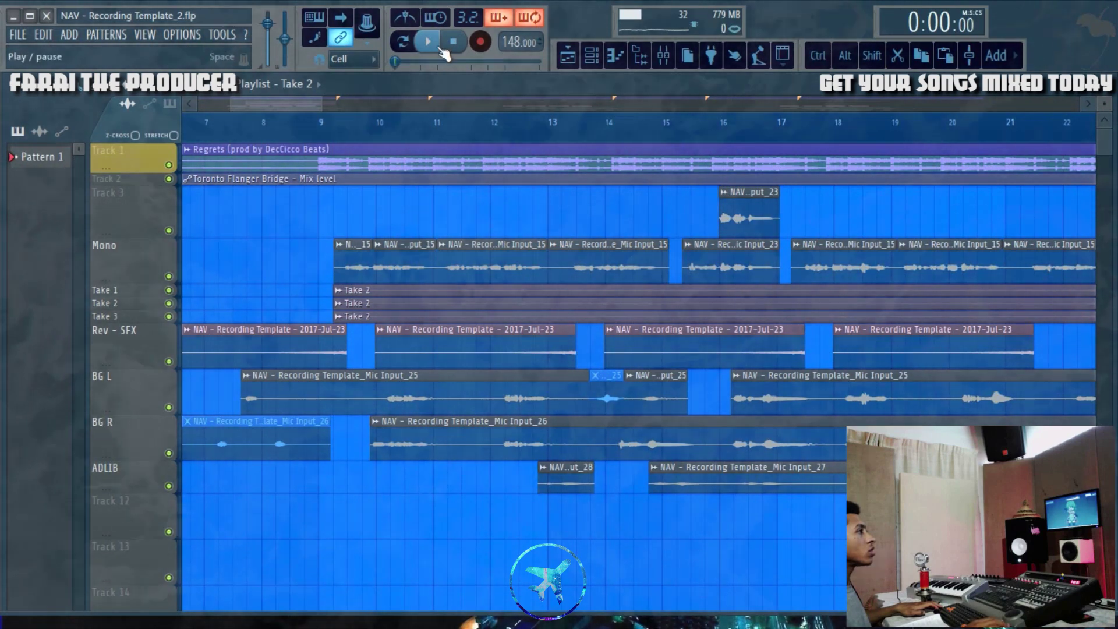
left_click_drag(295, 102, 303, 103)
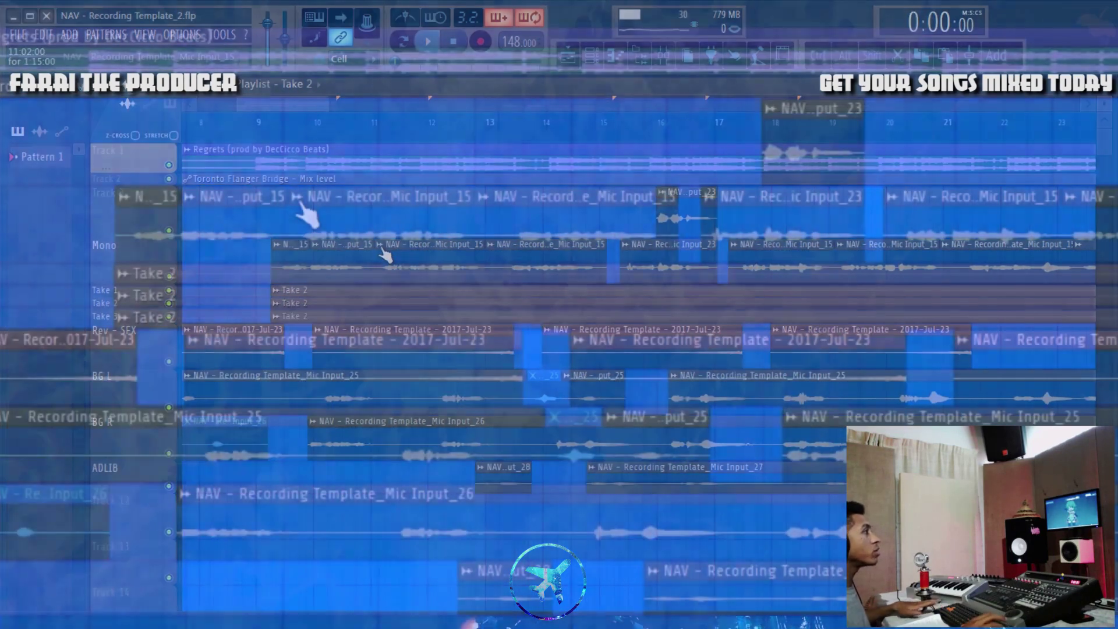
right_click(296, 211)
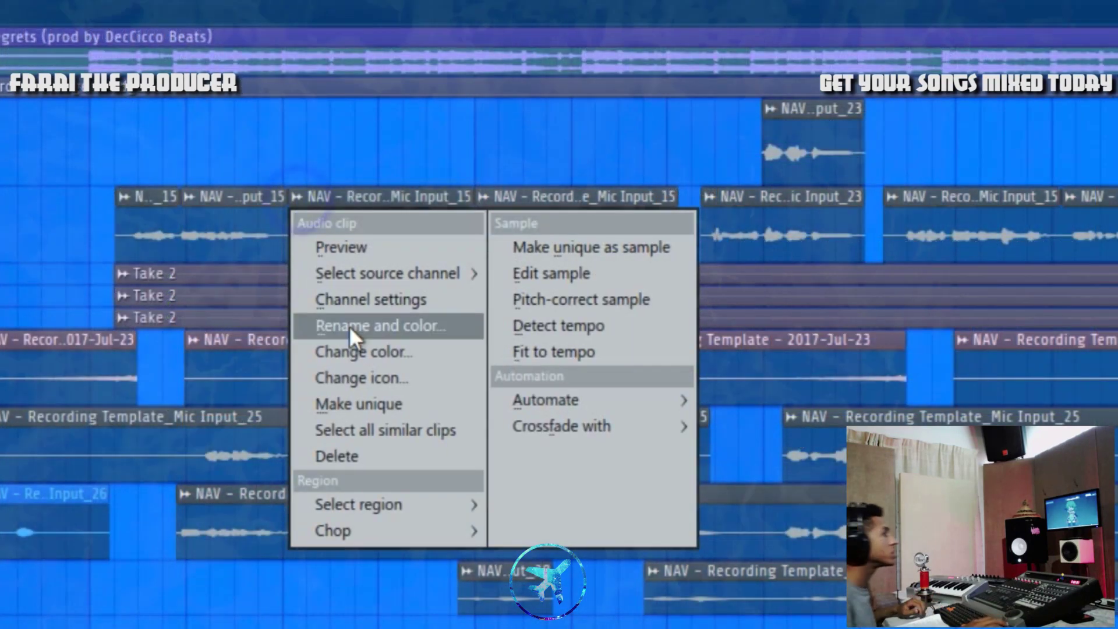
left_click(404, 430)
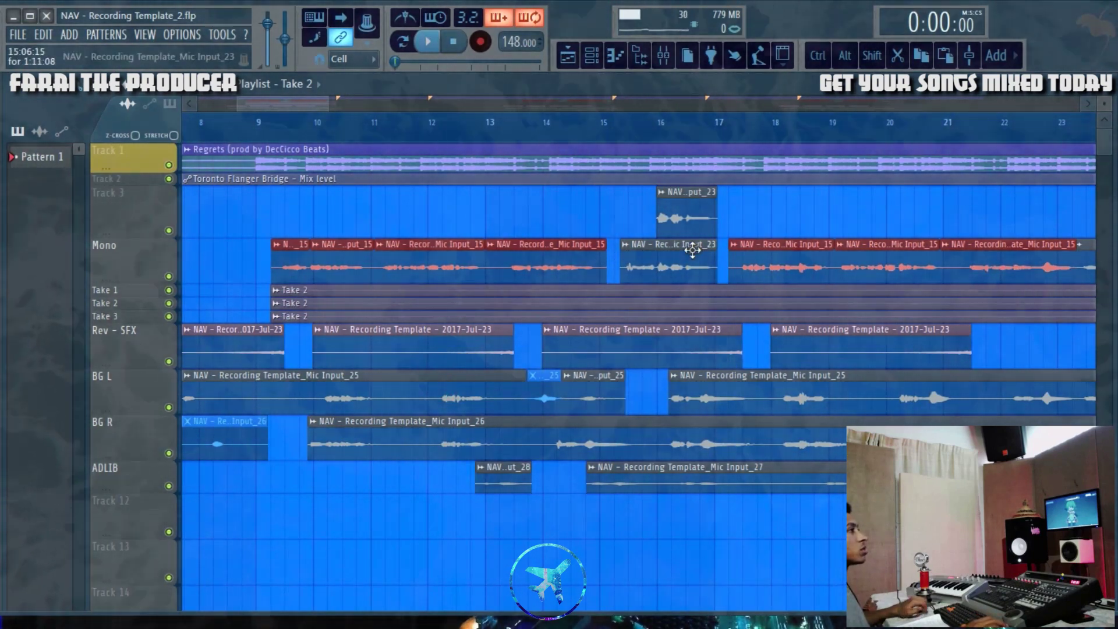
Examine the Mono track's clips up to bar 25, then the Main and Take 1 tracks further down.
left_click_drag(308, 104, 338, 103)
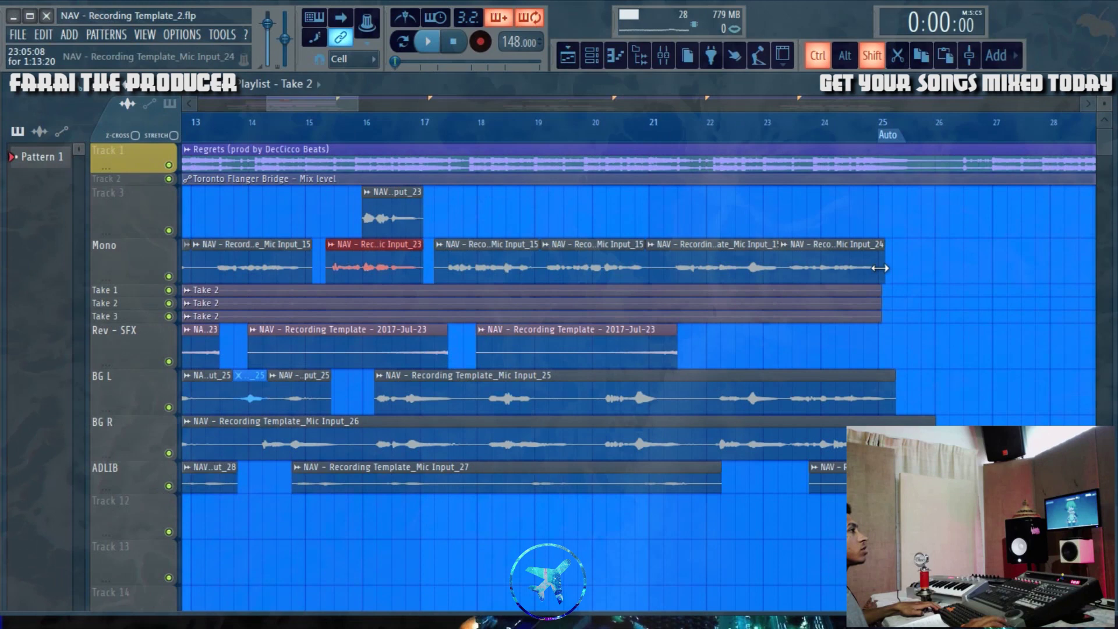
left_click_drag(303, 103, 238, 117)
scroll(349, 233, "down", 8)
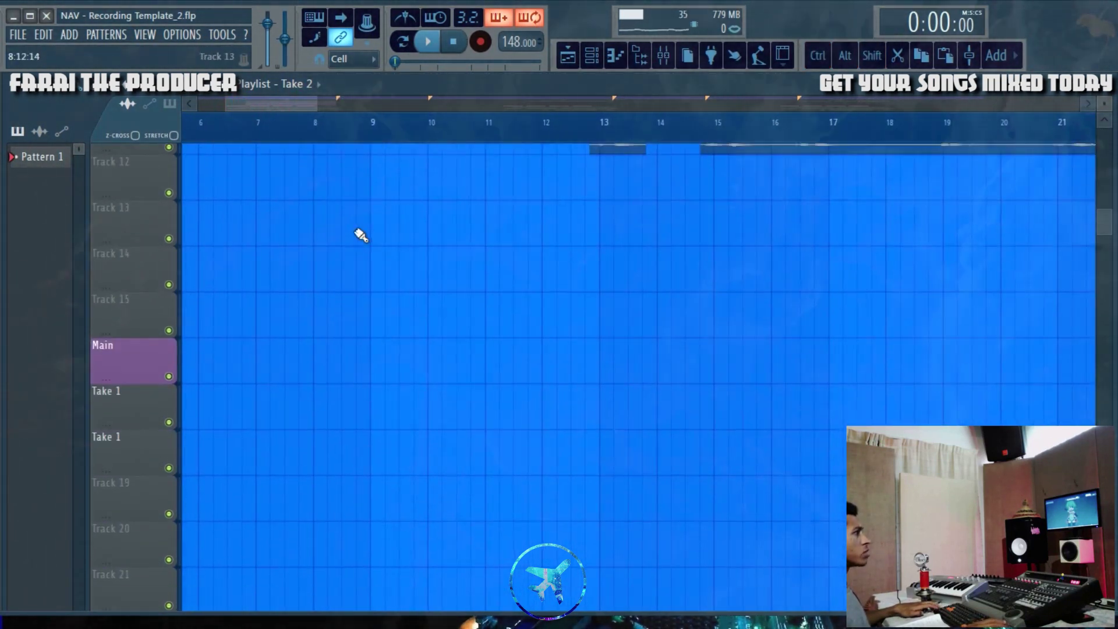
left_click_drag(115, 384, 109, 567)
scroll(499, 220, "up", 8)
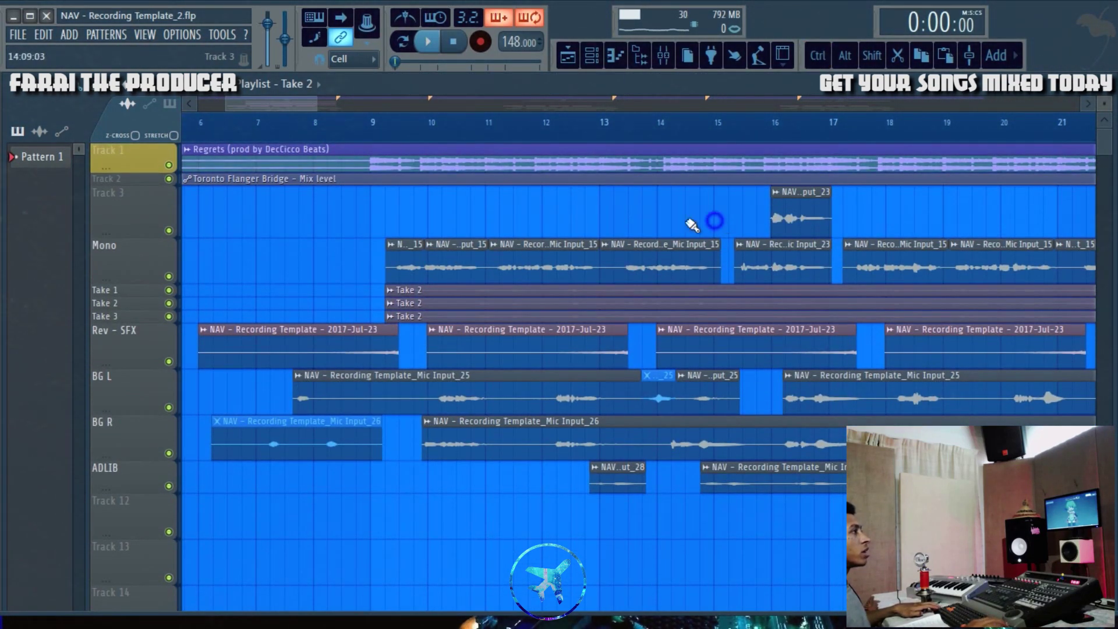
Select every clip on the Mono track and place the playback position at bar 9.
left_click_drag(257, 105, 271, 108)
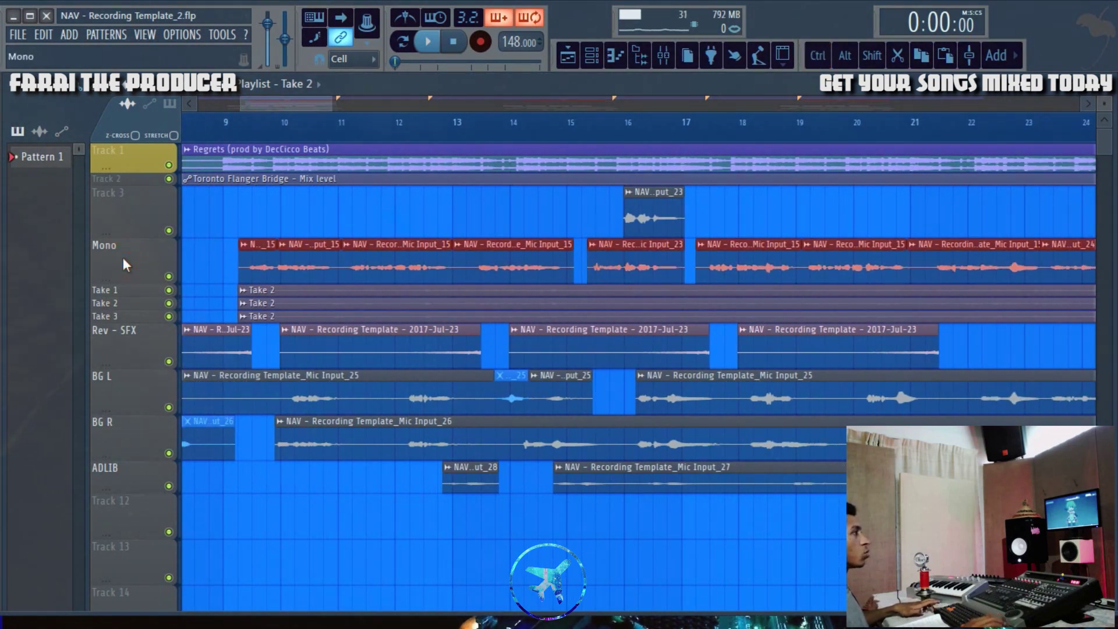
scroll(297, 123, "down", 3)
left_click(249, 128)
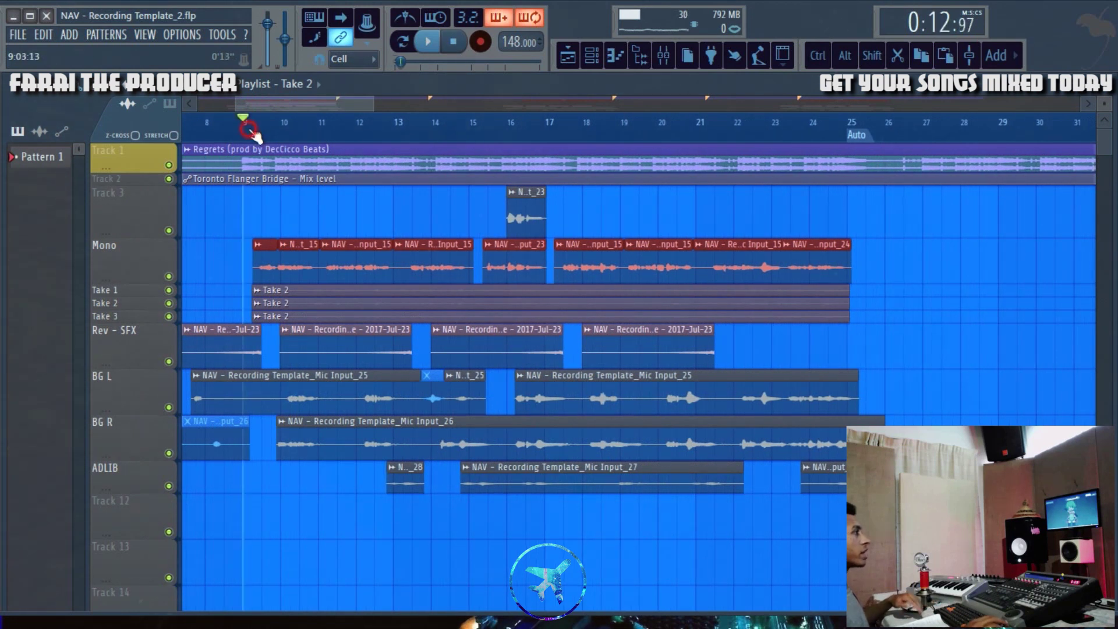
View the Hook track in the mixer, then check the first Mono clip's channel settings for its mixer track assignment.
left_click(663, 63)
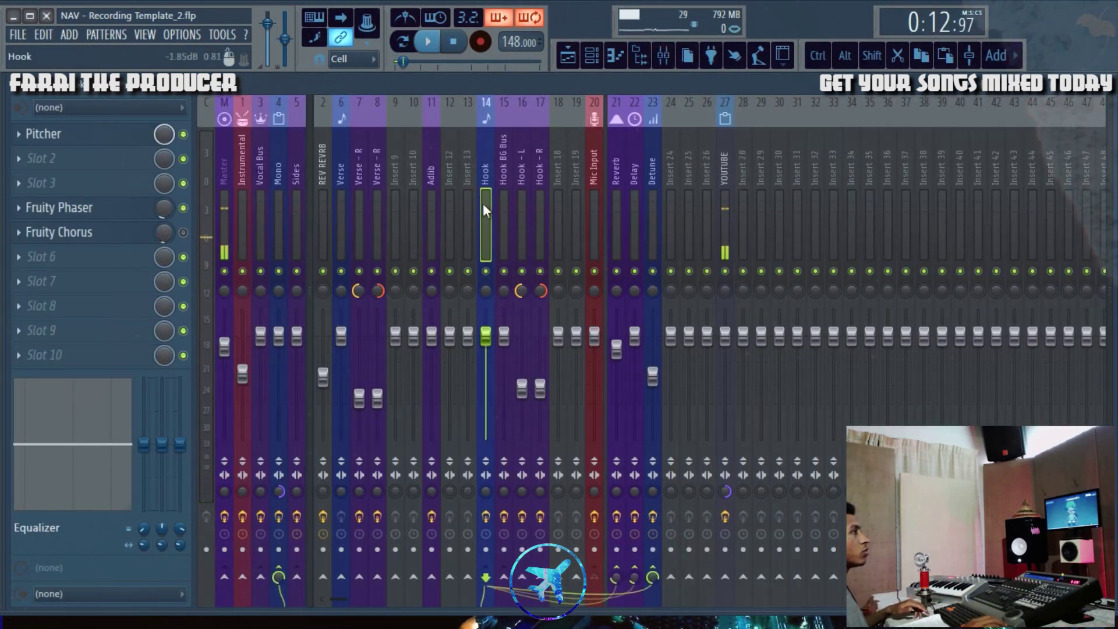
left_click(568, 55)
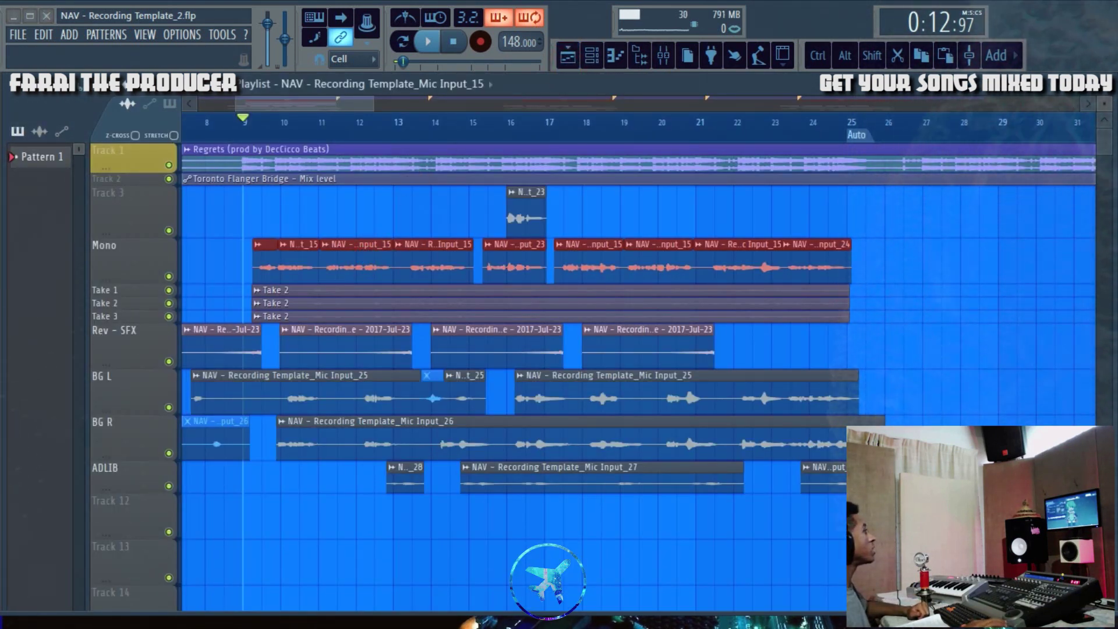
double_click(265, 245)
left_click_drag(268, 138, 780, 266)
left_click_drag(609, 278, 620, 266)
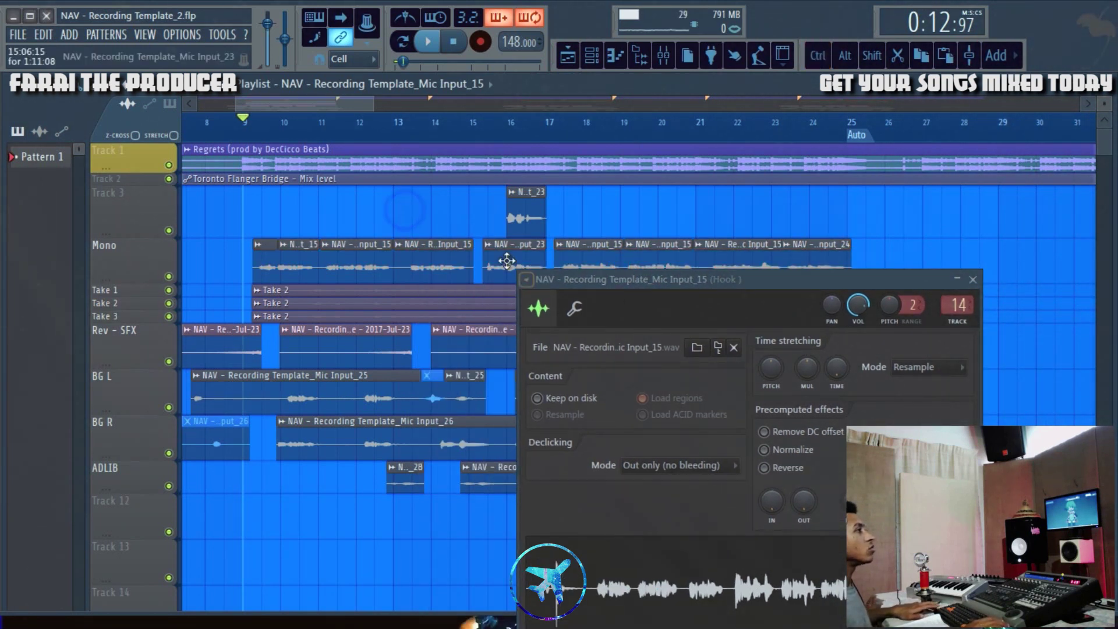
left_click(972, 279)
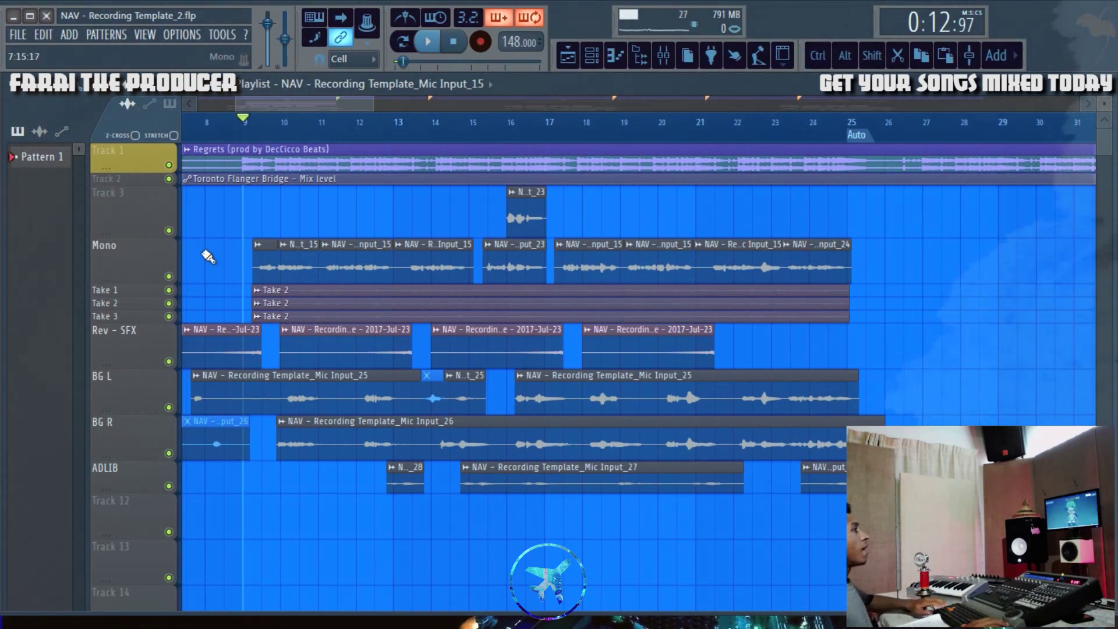
Lock the Mono track at a reduced height, then restore its previous height.
left_click(168, 262)
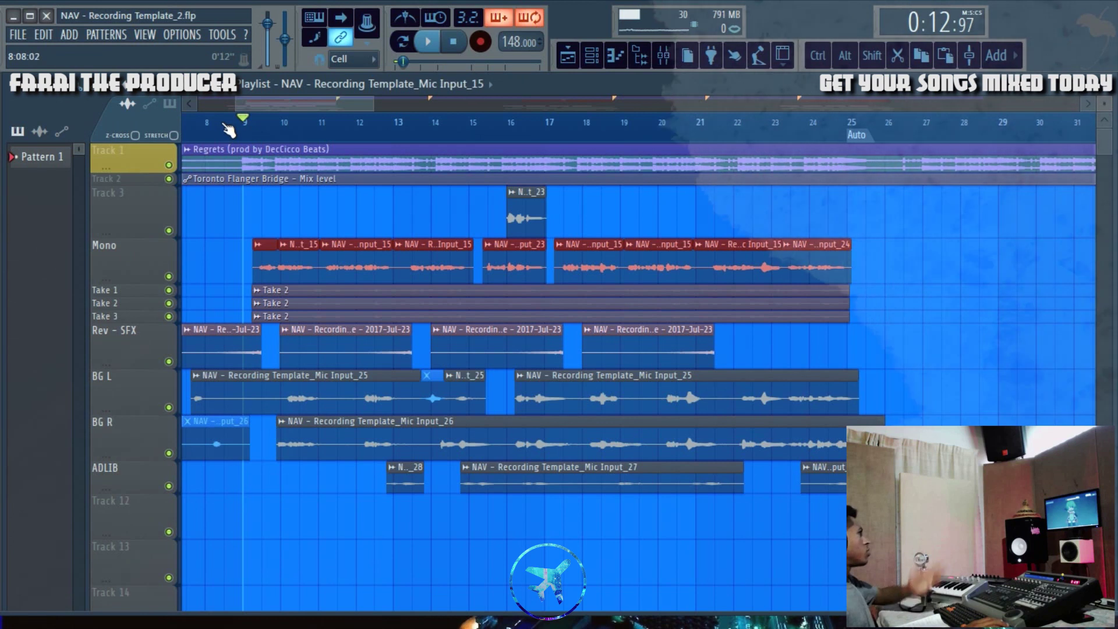
right_click(136, 240)
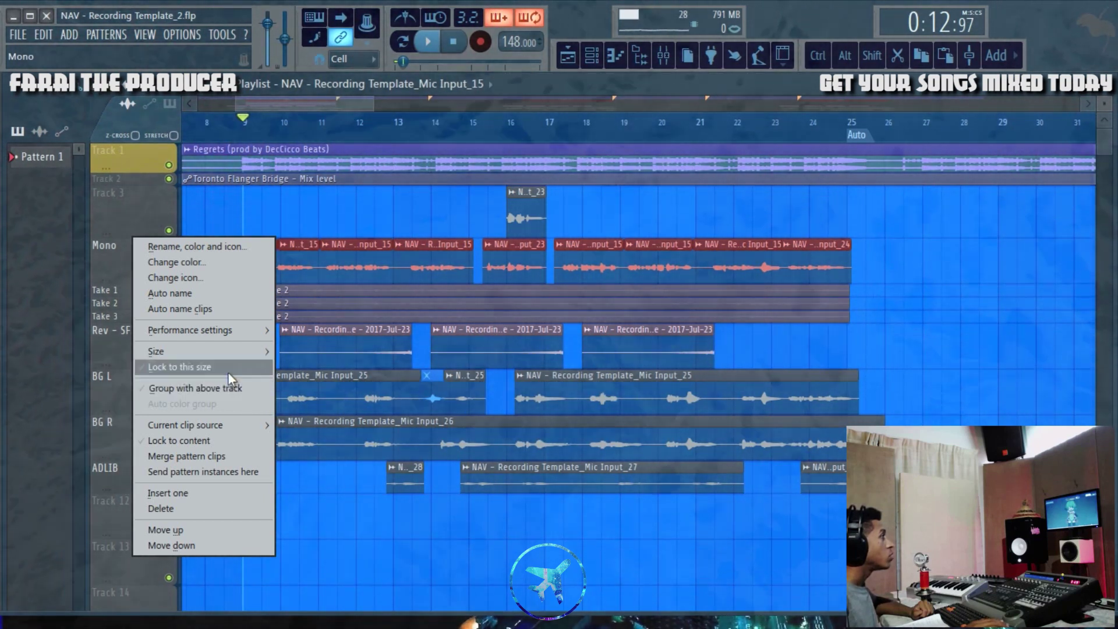
right_click(110, 207)
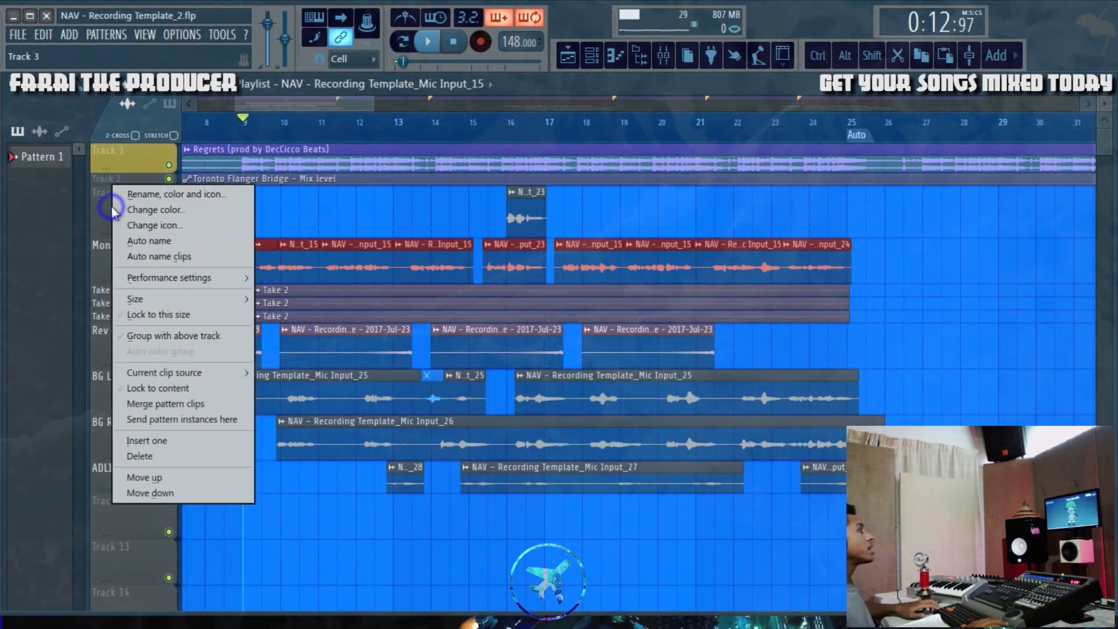
left_click_drag(101, 283, 100, 246)
right_click(127, 245)
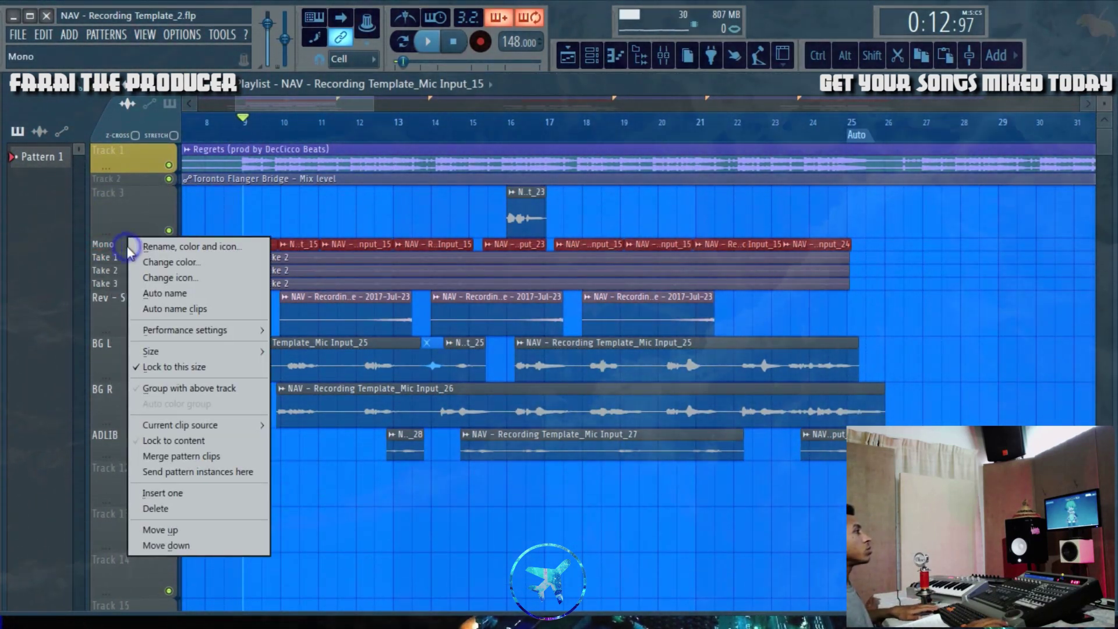
left_click(117, 248)
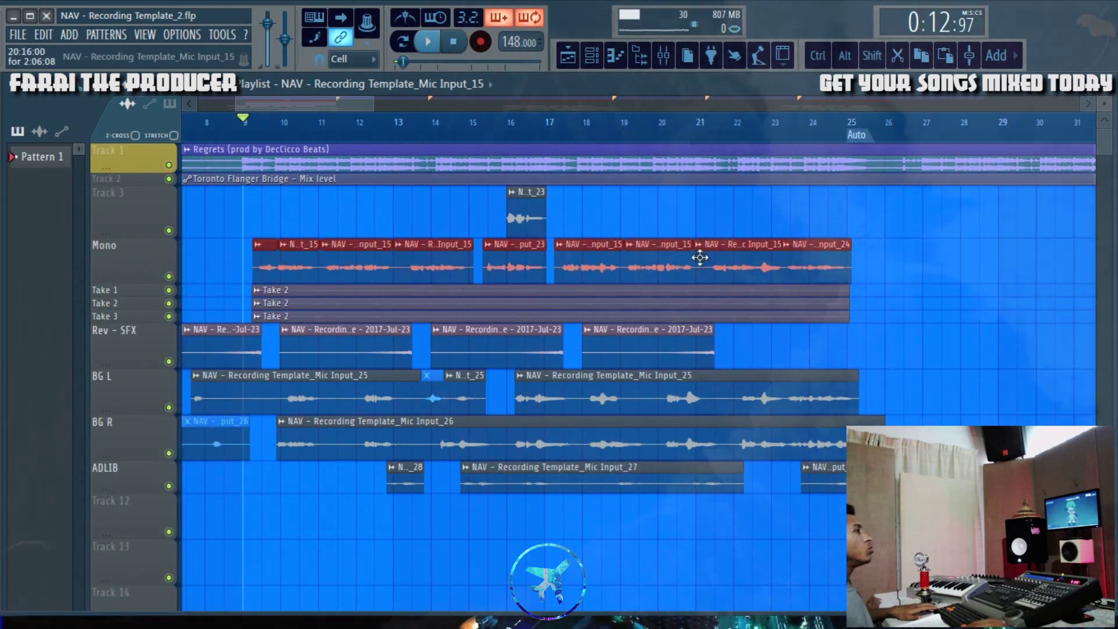
Point out the last Mono clip, then examine the effect chains of the Mono and Vocal Bus mixer tracks and return to the playlist.
left_click_drag(873, 279, 841, 265)
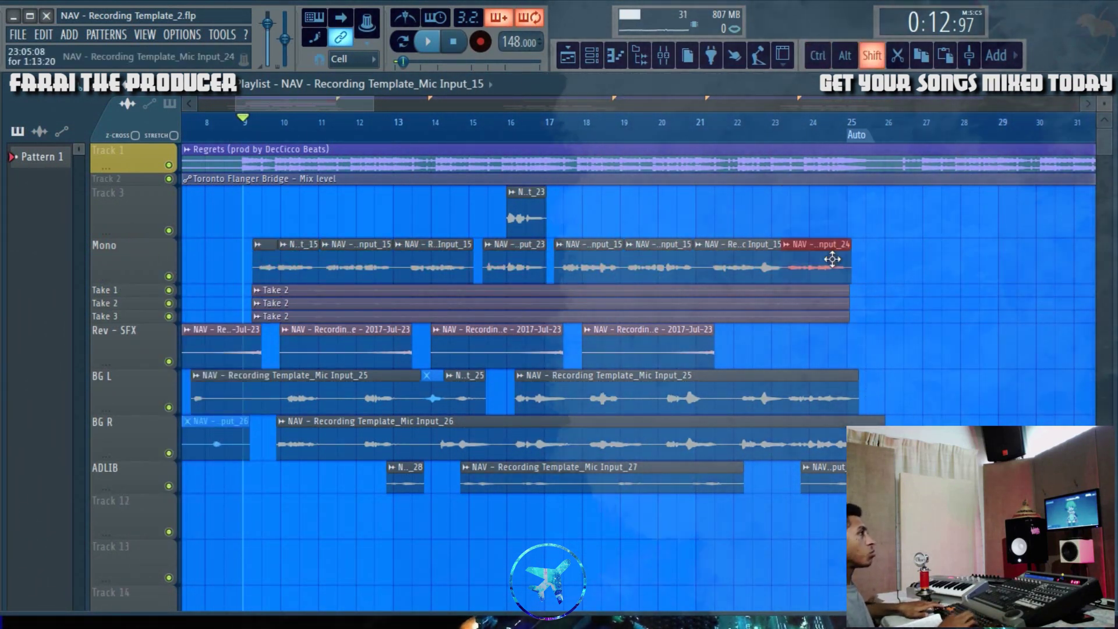
left_click(828, 226, "ctrl")
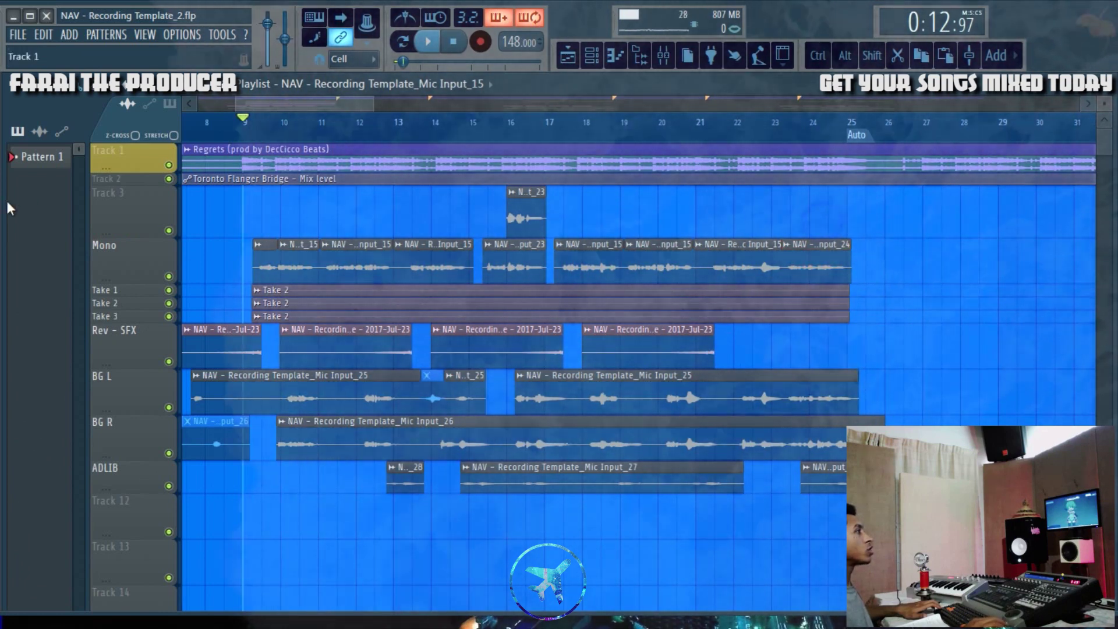
left_click(679, 57)
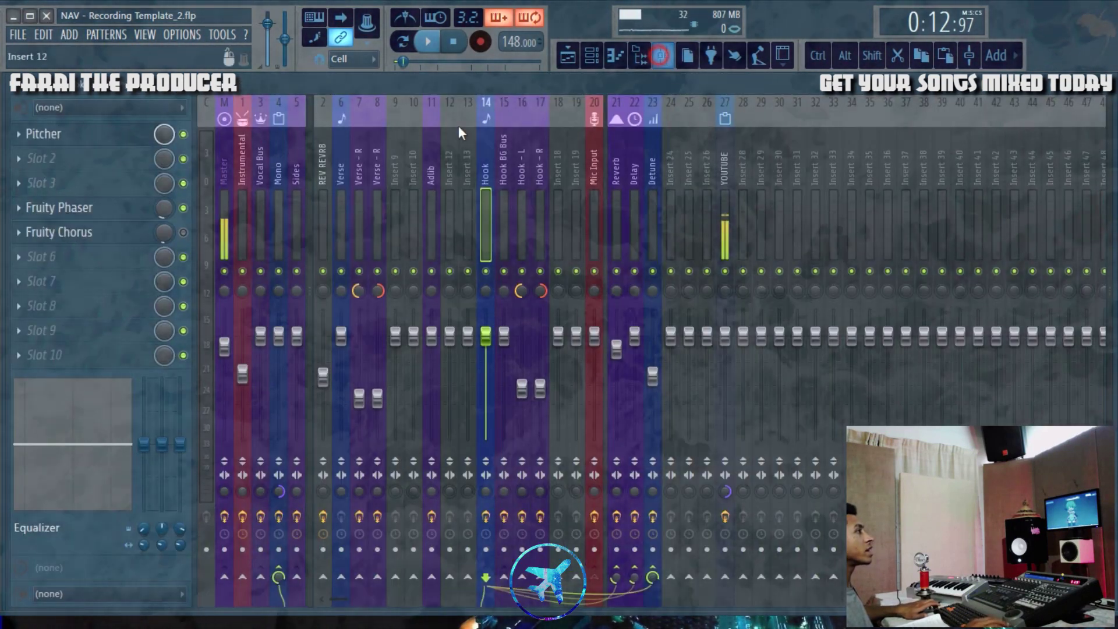
left_click(270, 208)
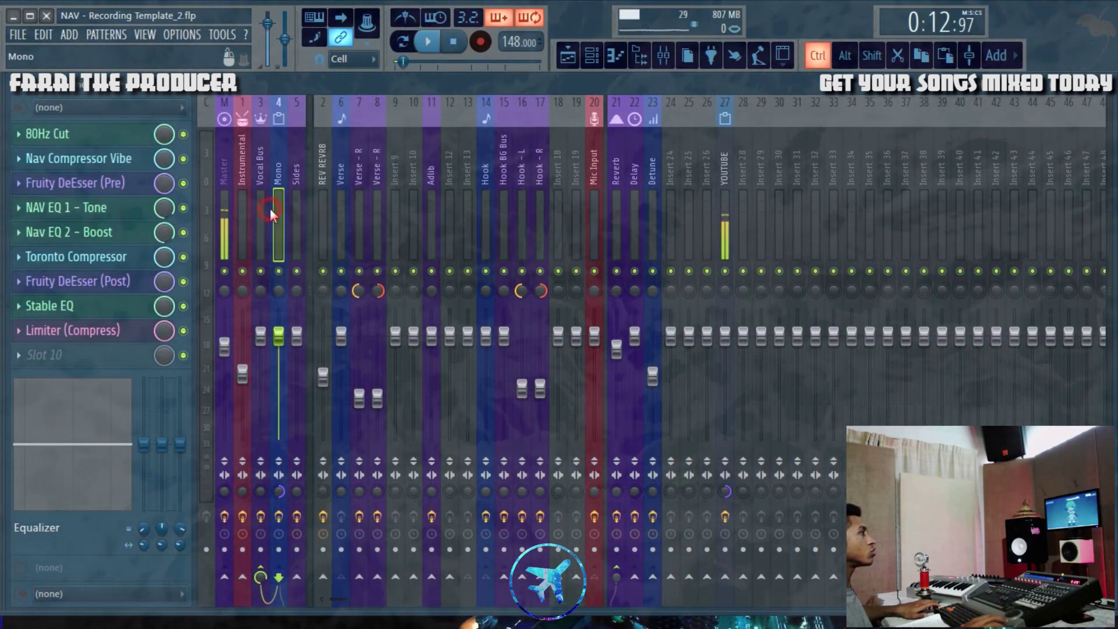
left_click(263, 215)
left_click(567, 56)
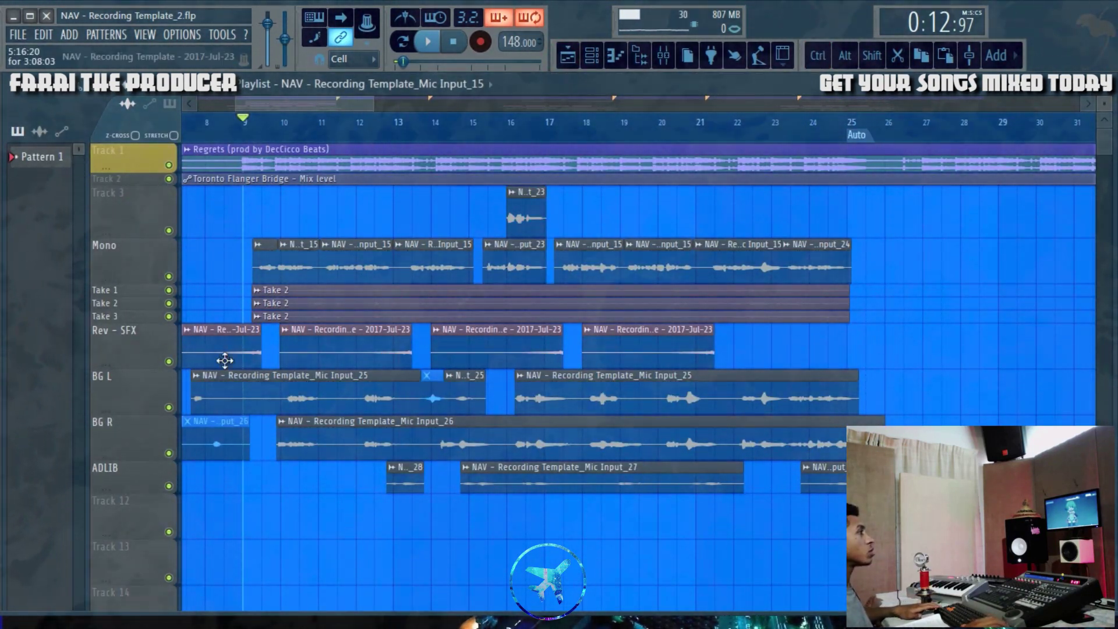
left_click(663, 57)
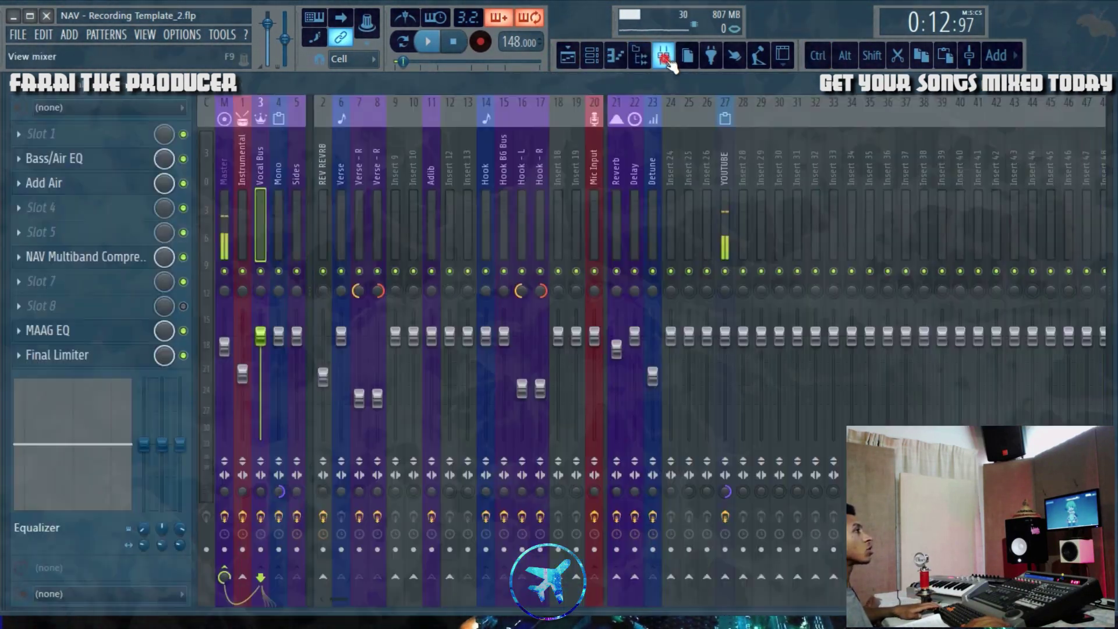
left_click(570, 56)
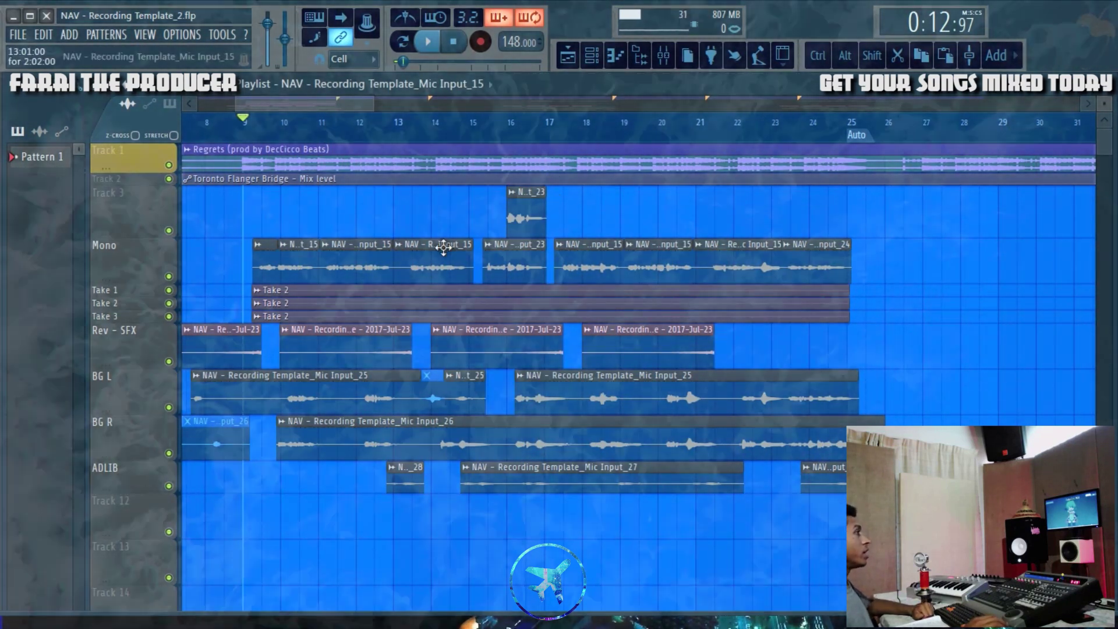
Compare the Mono track with the Main track group further down, then review the channel settings of a Mic Input_15 clip.
left_click(135, 257, "ctrl")
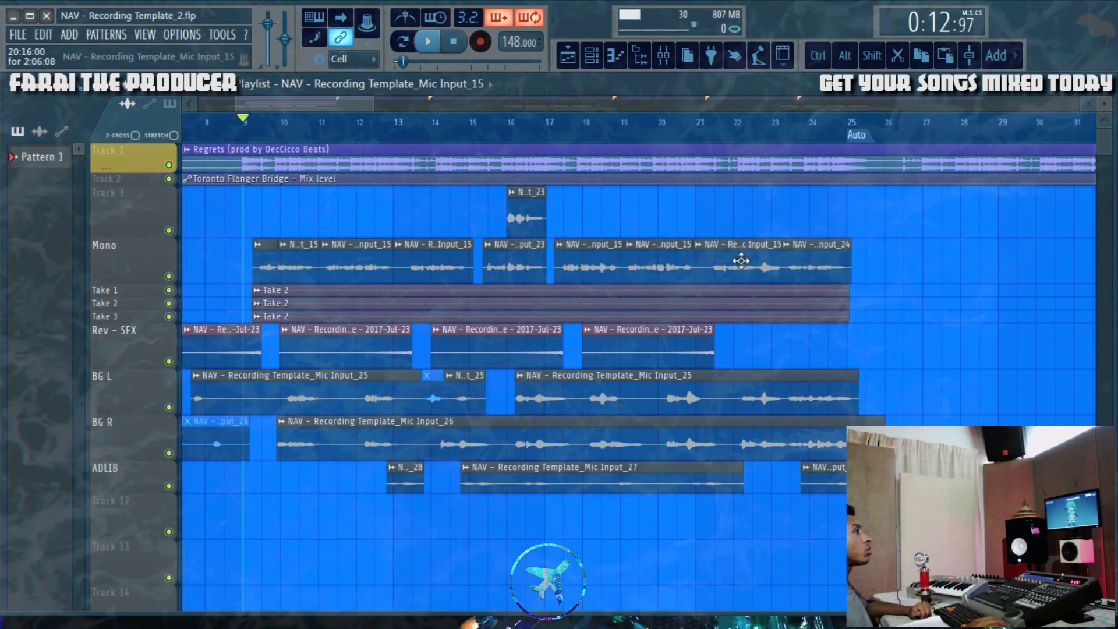
scroll(368, 296, "down", 5)
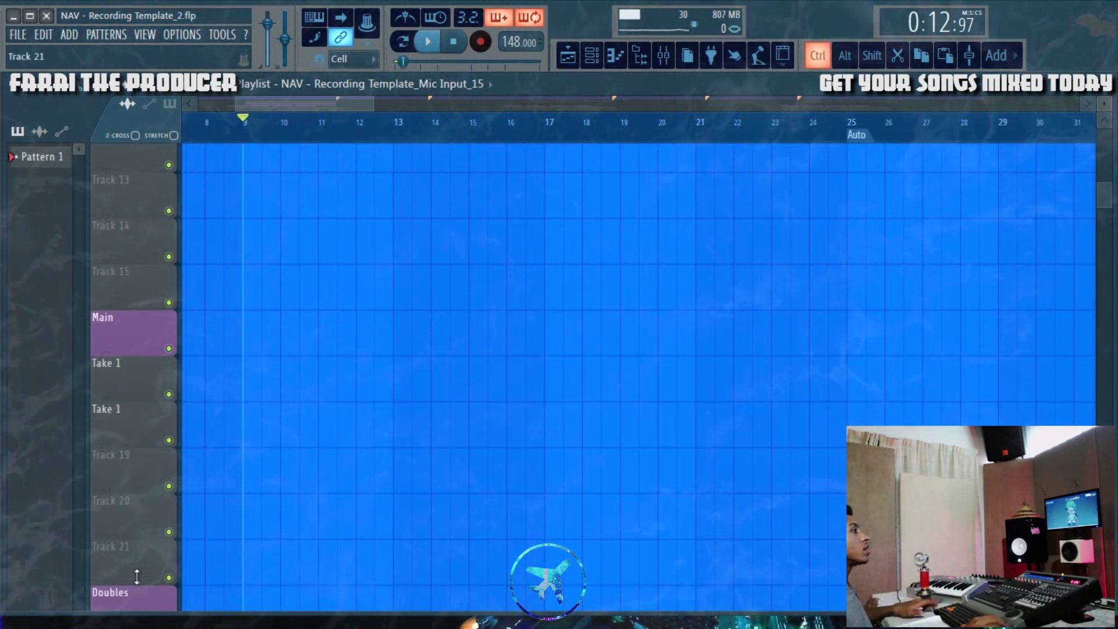
scroll(532, 357, "up", 5)
left_click_drag(252, 239, 873, 274)
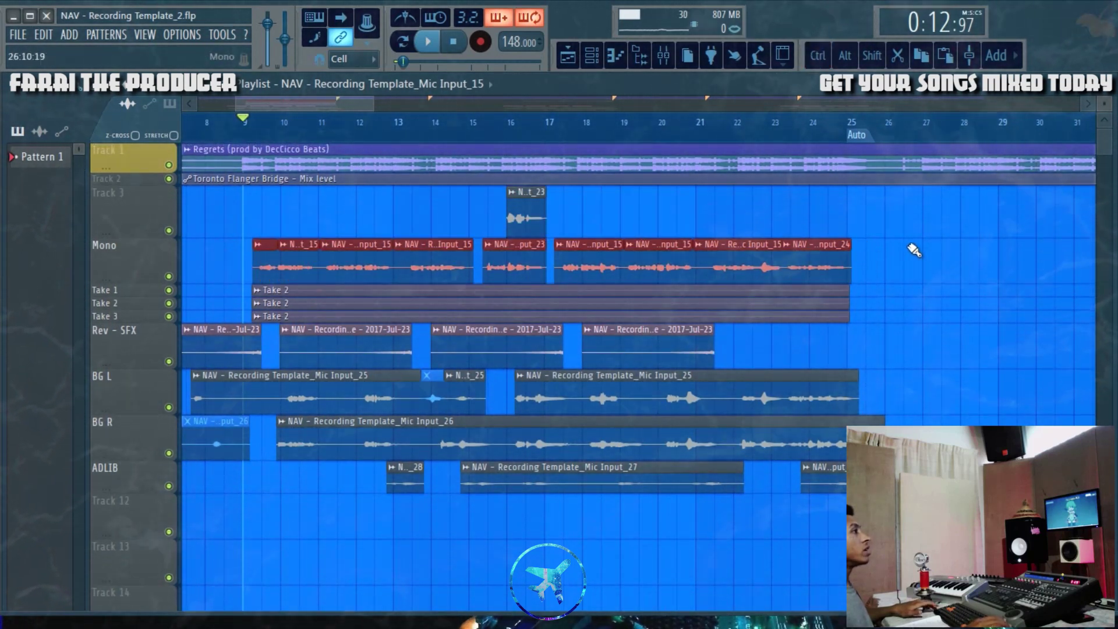
double_click(314, 271)
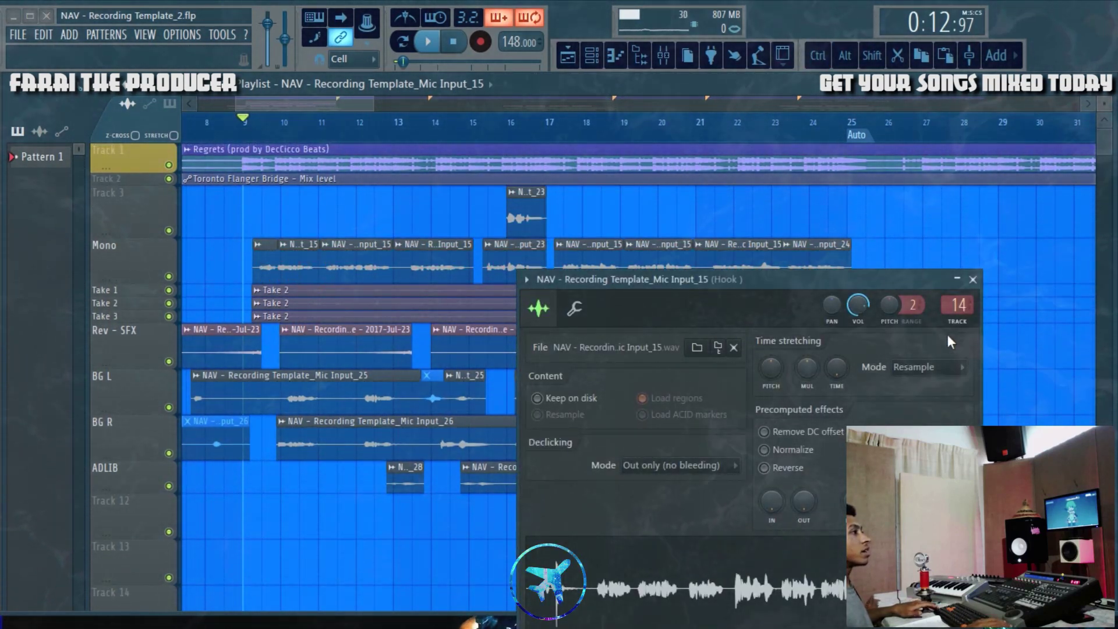
left_click(972, 279)
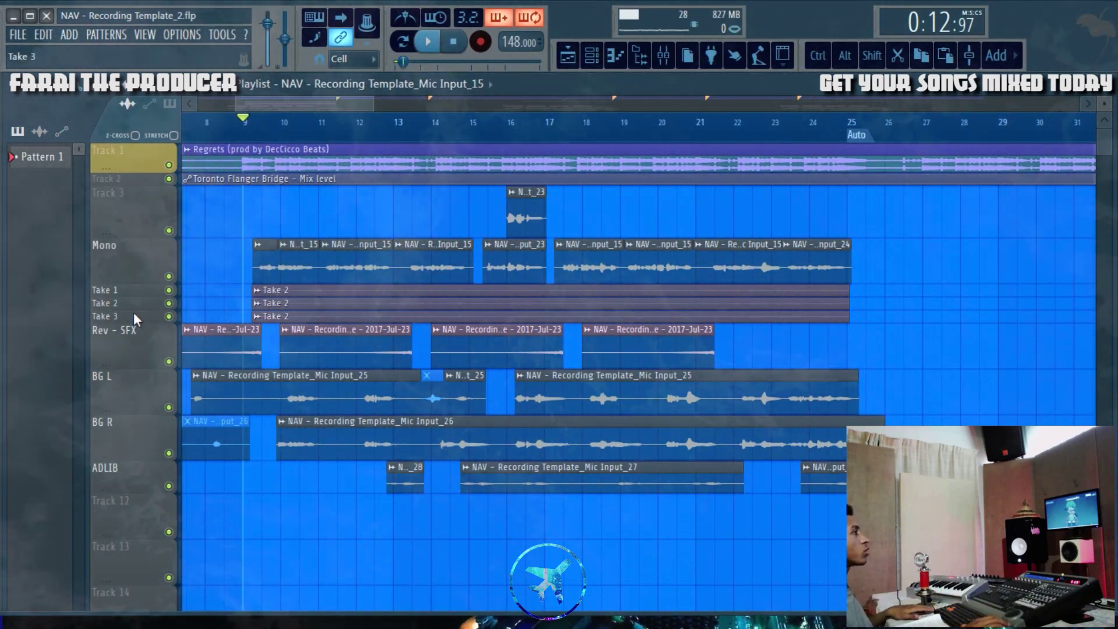
Select all clips on the Mono track, then the clips on the Take 1, Take 2 and Take 3 tracks.
left_click_drag(206, 254, 969, 281, "ctrl")
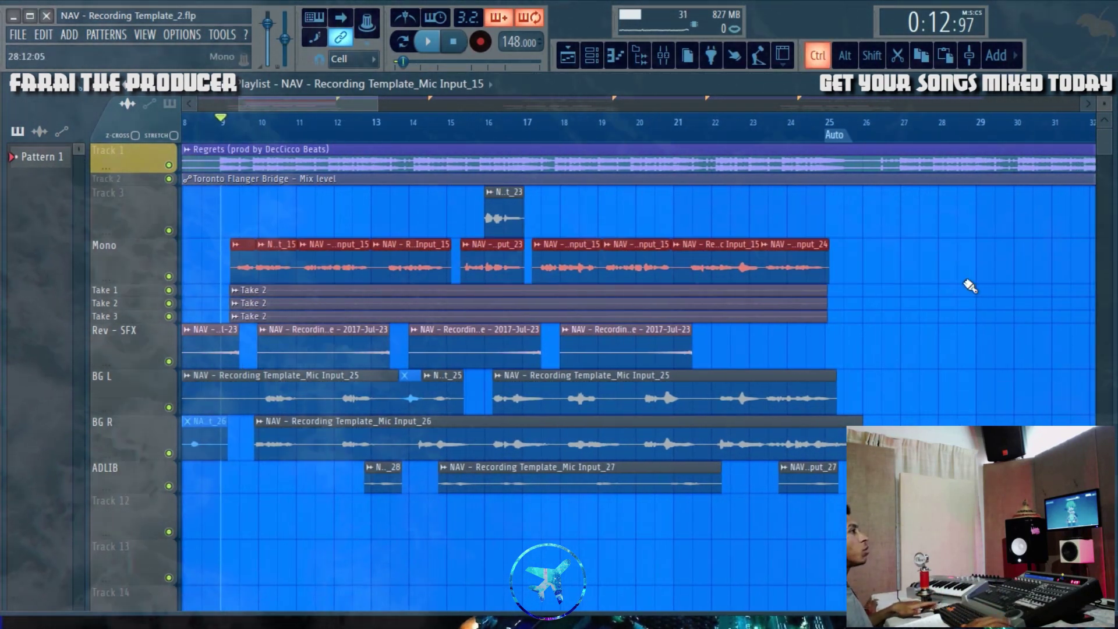
right_click(935, 276)
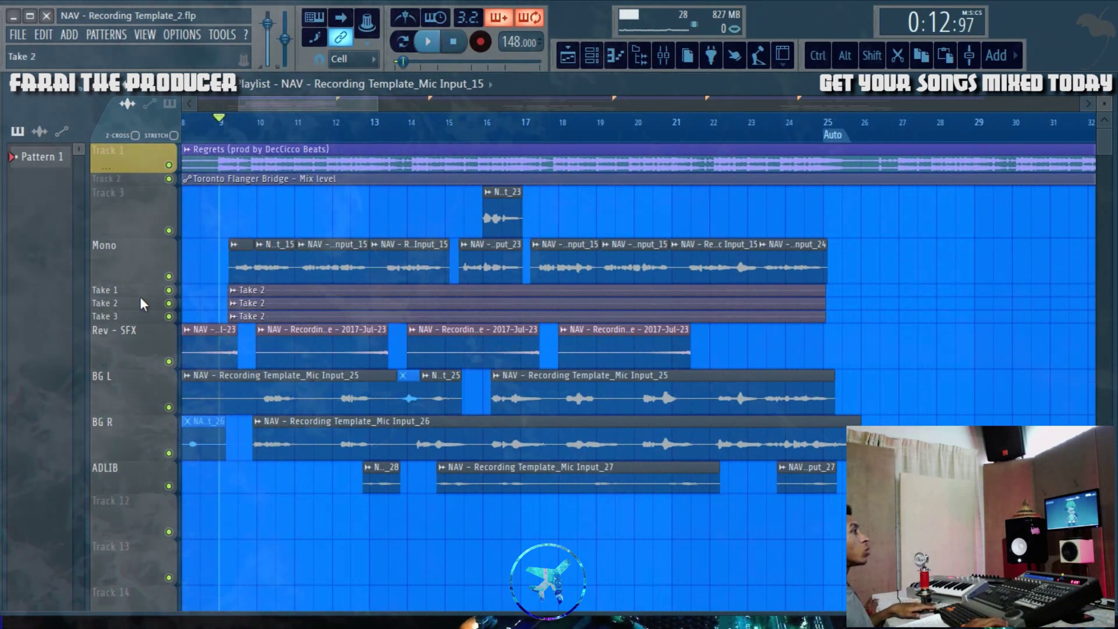
left_click_drag(138, 291, 140, 317)
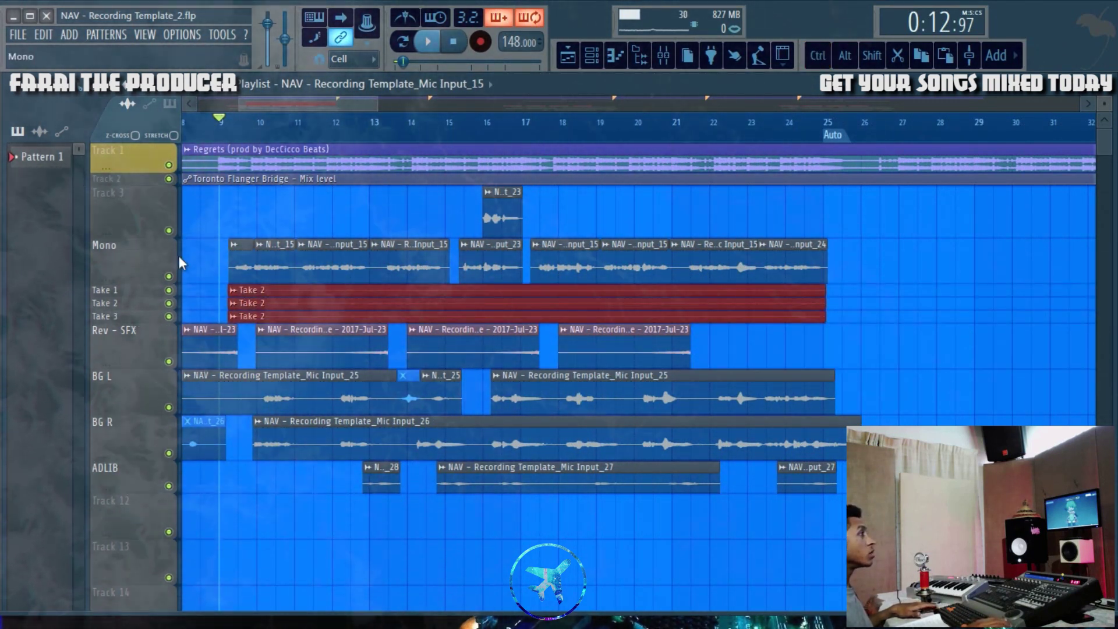
Enlarge the Take 1 track, then restore its reduced height.
right_click(119, 289)
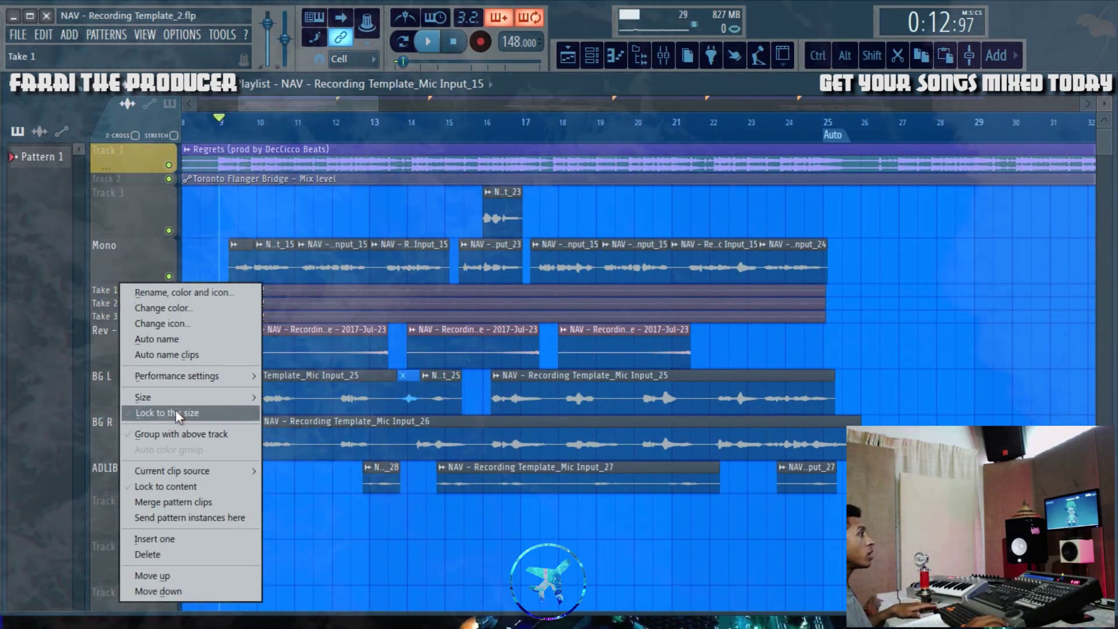
mouse_move(171, 394)
left_click(274, 427)
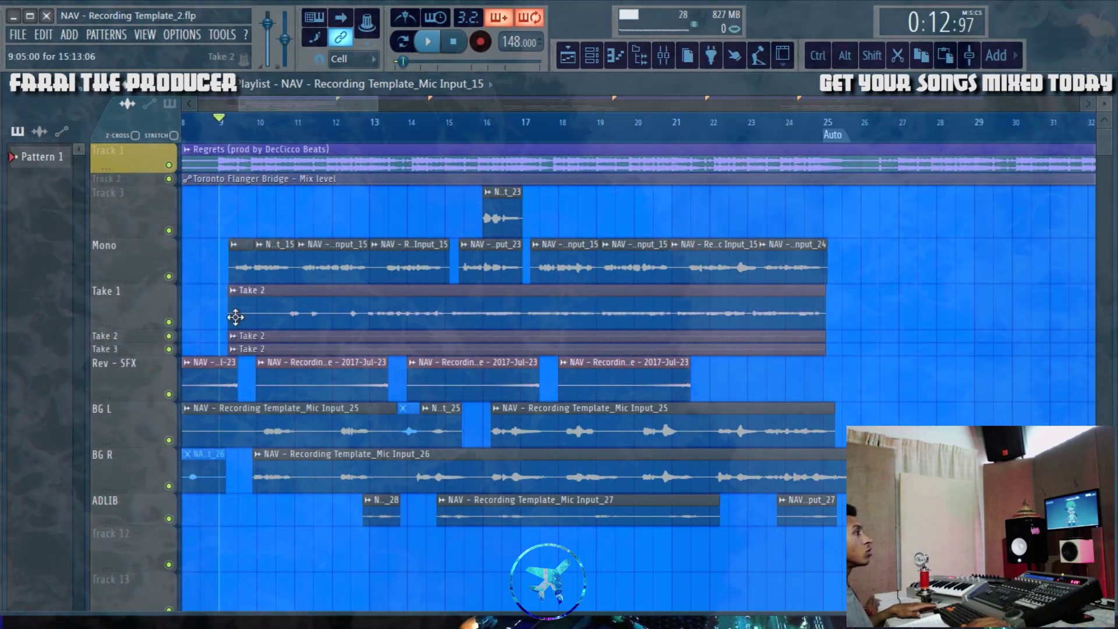
left_click_drag(261, 315, 1036, 321)
left_click(986, 313, "ctrl")
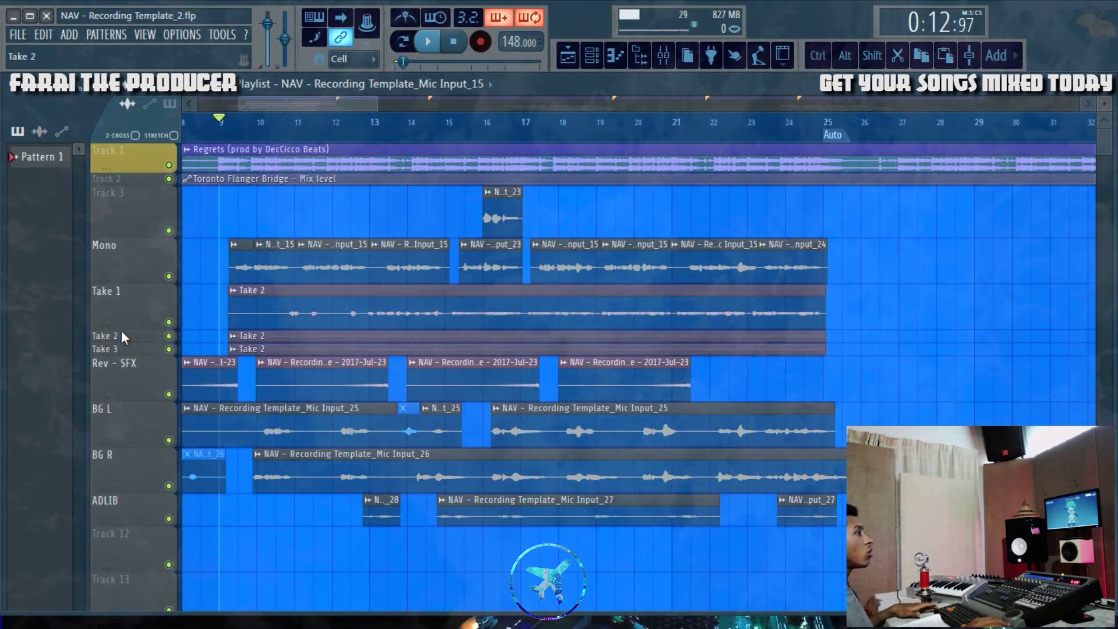
left_click_drag(120, 327, 106, 221)
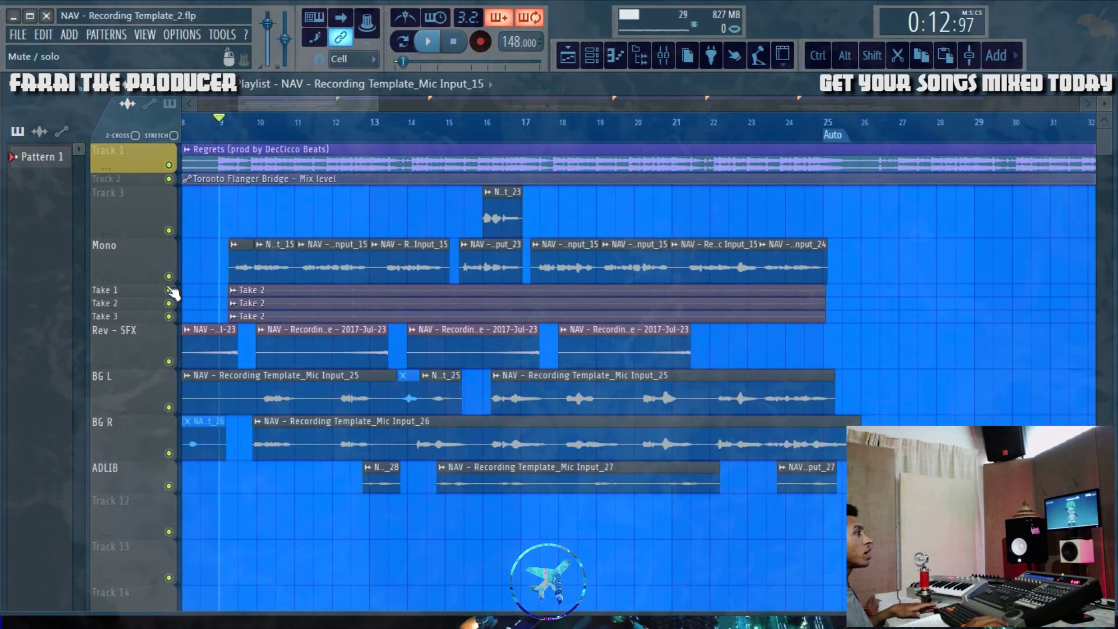
Mute the clips on the Take 1, Take 2 and Take 3 tracks.
left_click_drag(170, 290, 175, 322)
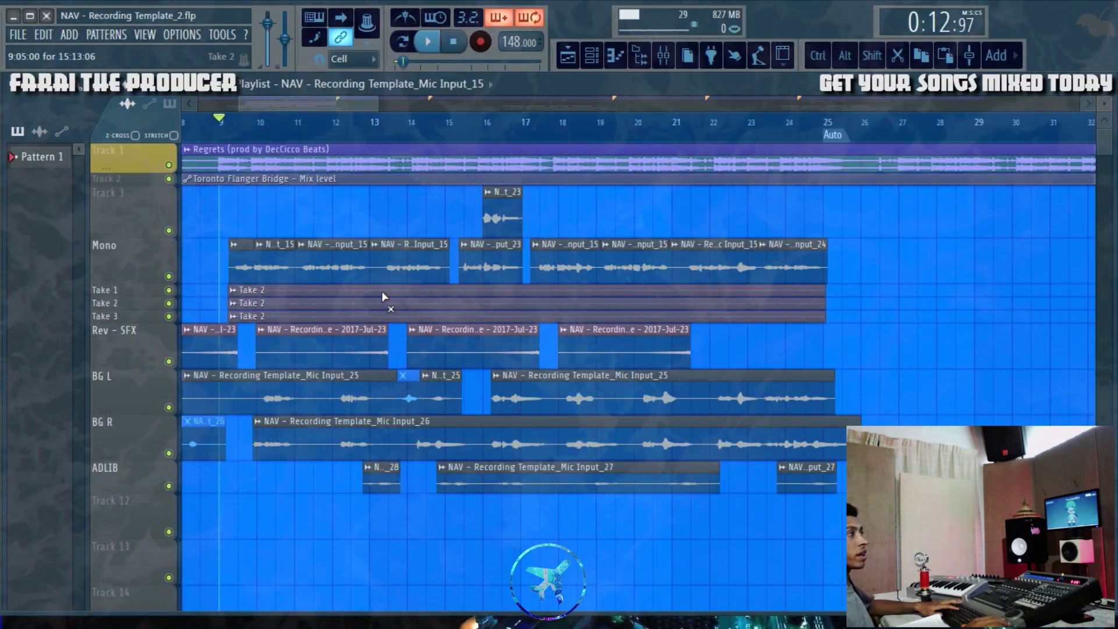
left_click_drag(664, 585, 671, 626)
left_click_drag(387, 290, 420, 318)
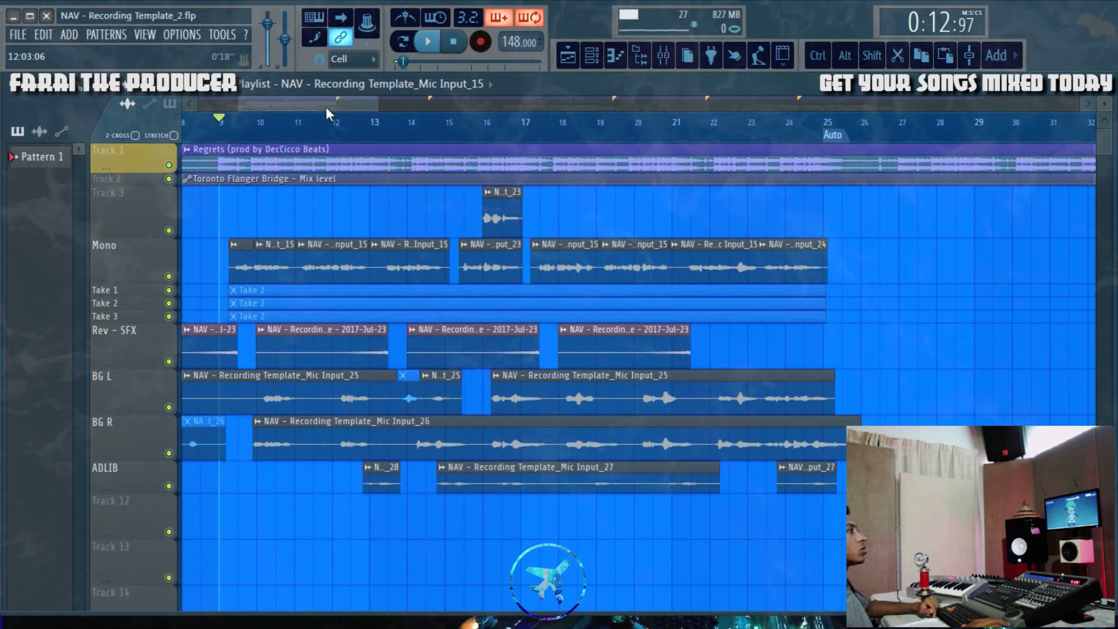
left_click_drag(325, 106, 315, 108)
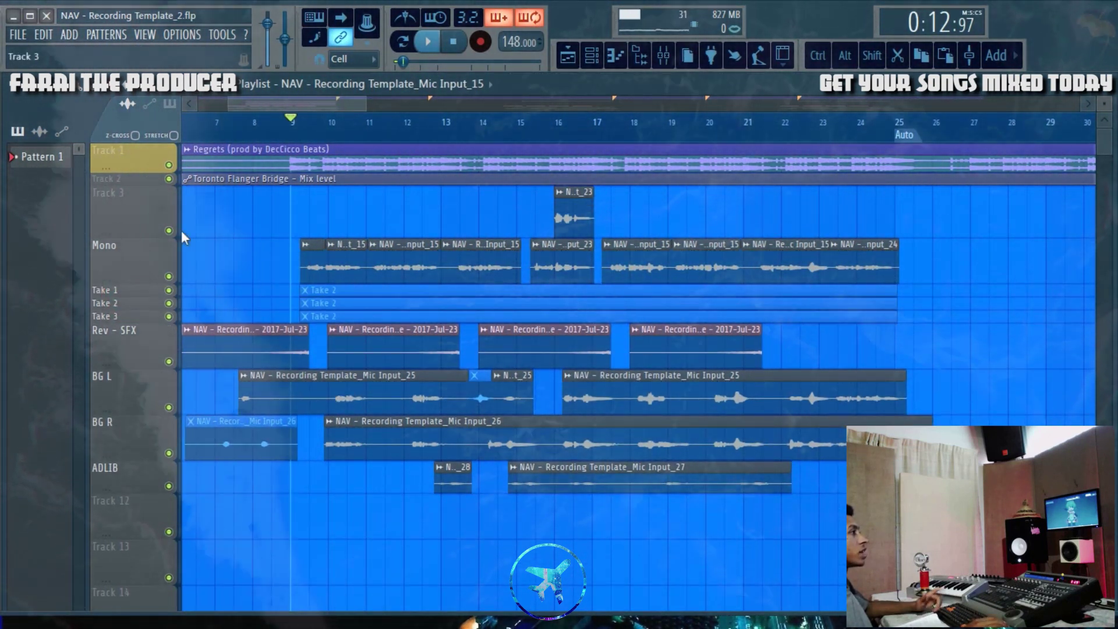
left_click_drag(277, 103, 295, 106)
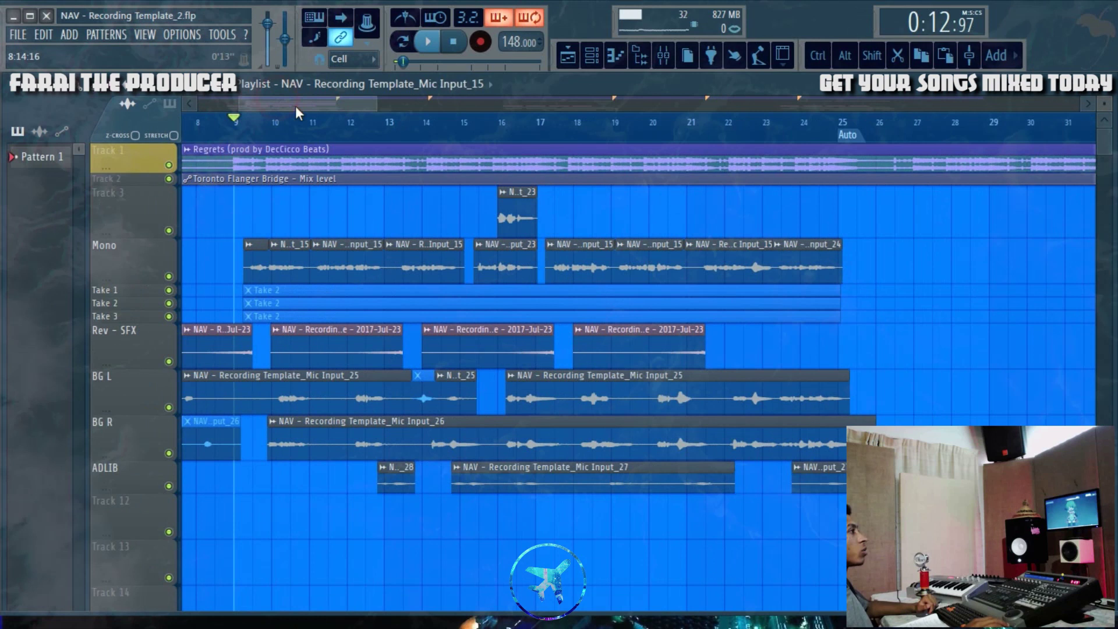
scroll(271, 150, "up", 5)
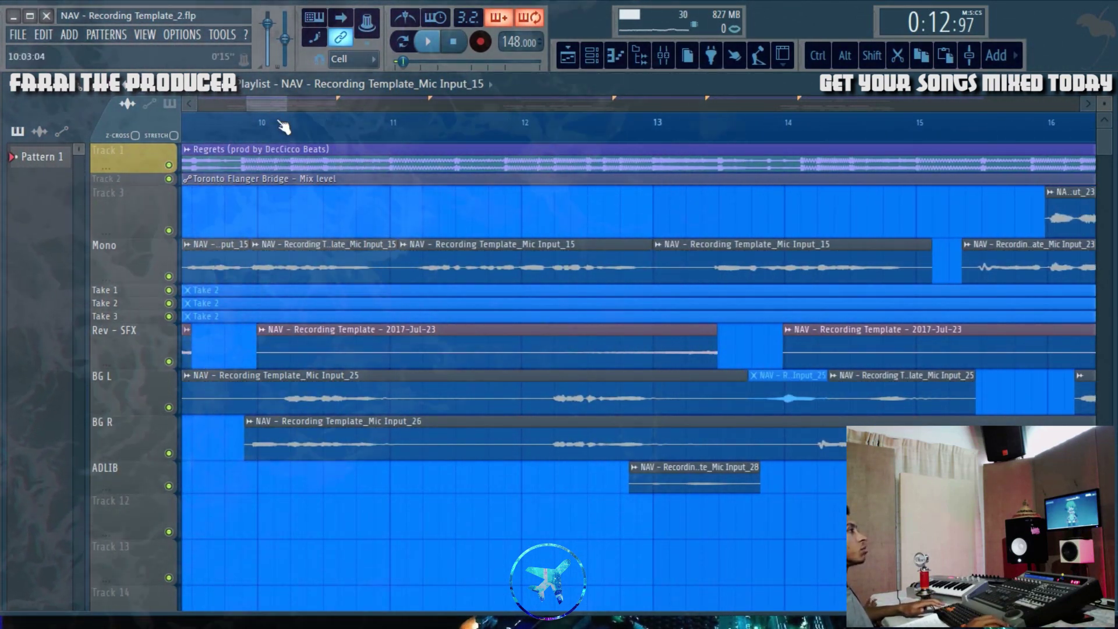
scroll(385, 267, "down", 5)
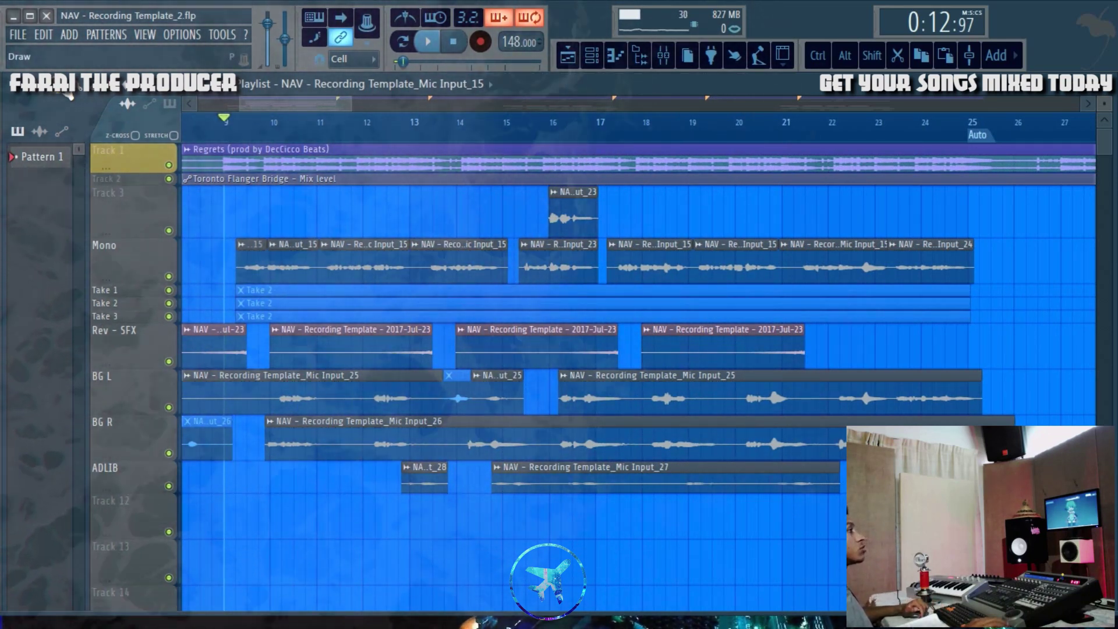
Review the channel settings of a Mono clip against its Hook mixer track, then select the unused inserts 29 to 46.
double_click(454, 268)
left_click_drag(732, 278, 546, 344)
left_click(663, 55)
left_click(470, 227)
left_click(484, 184)
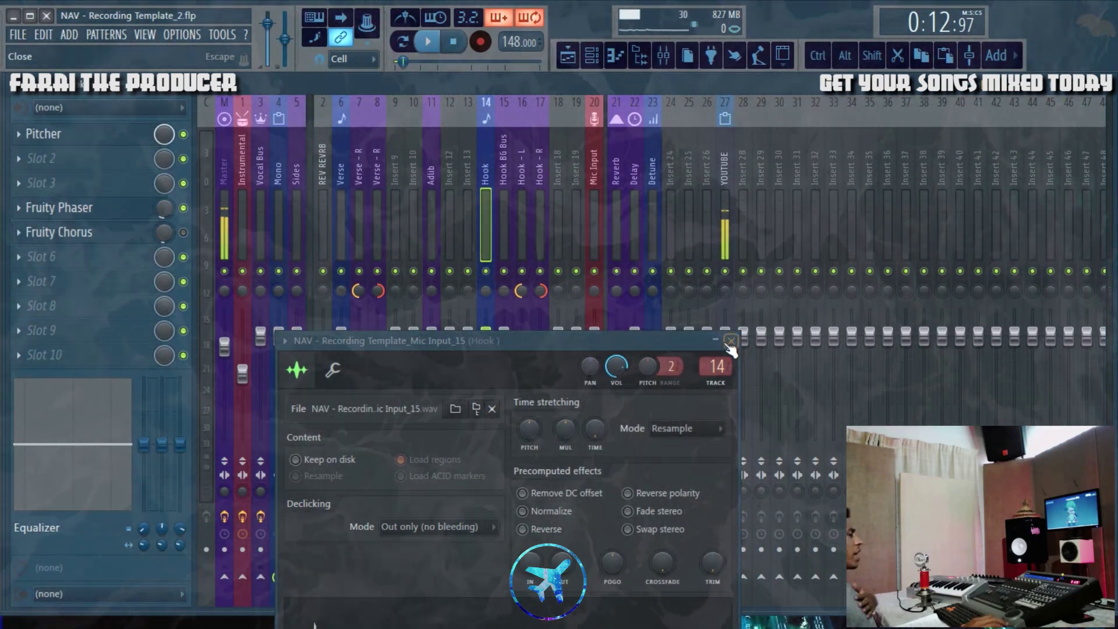
left_click(731, 340)
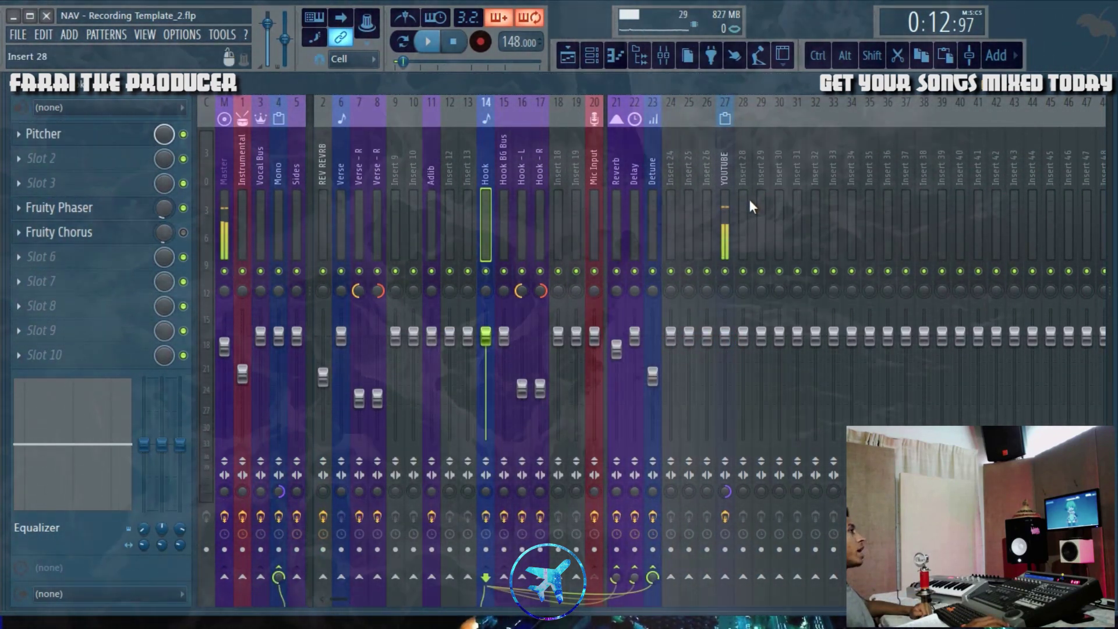
left_click_drag(757, 207, 1077, 197)
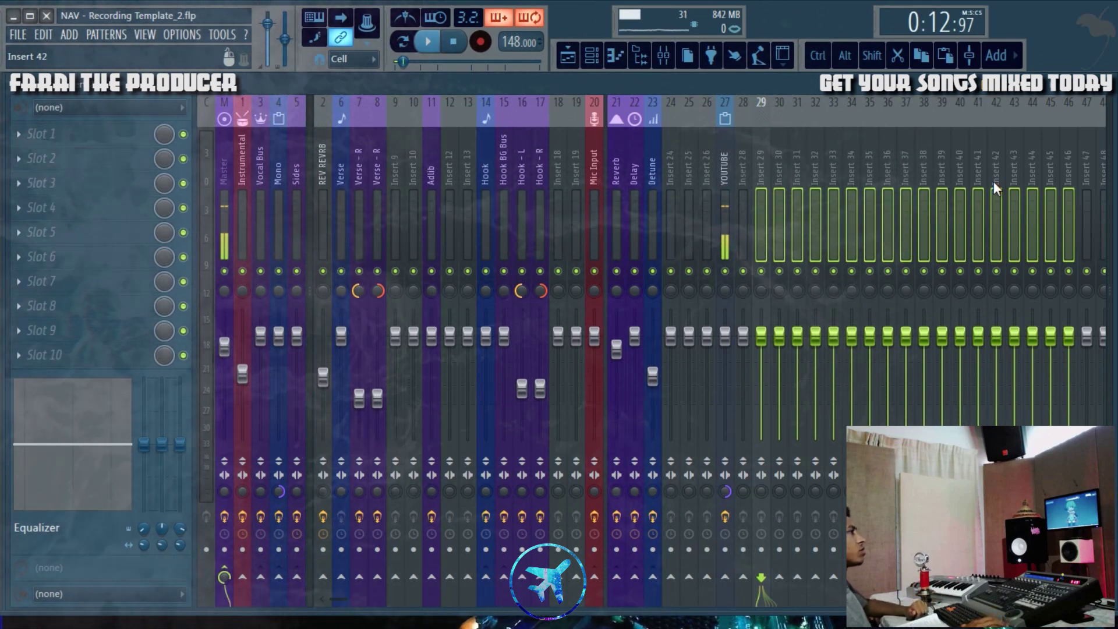
Copy the first Mono clip onto Track 3 of the playlist and make the copy unique.
left_click(570, 58)
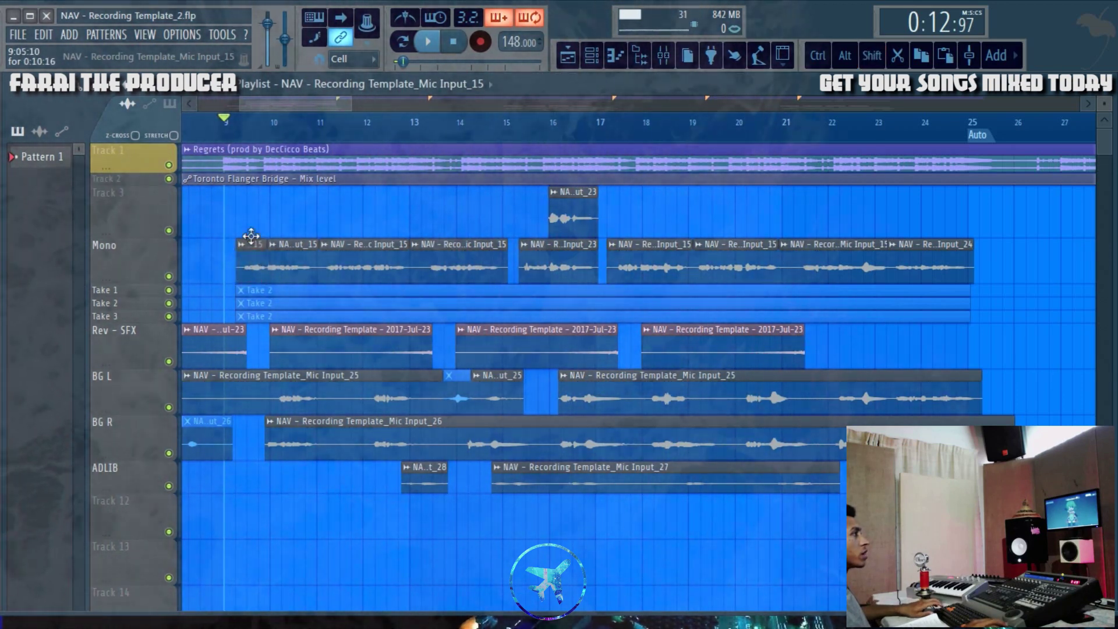
right_click(242, 199)
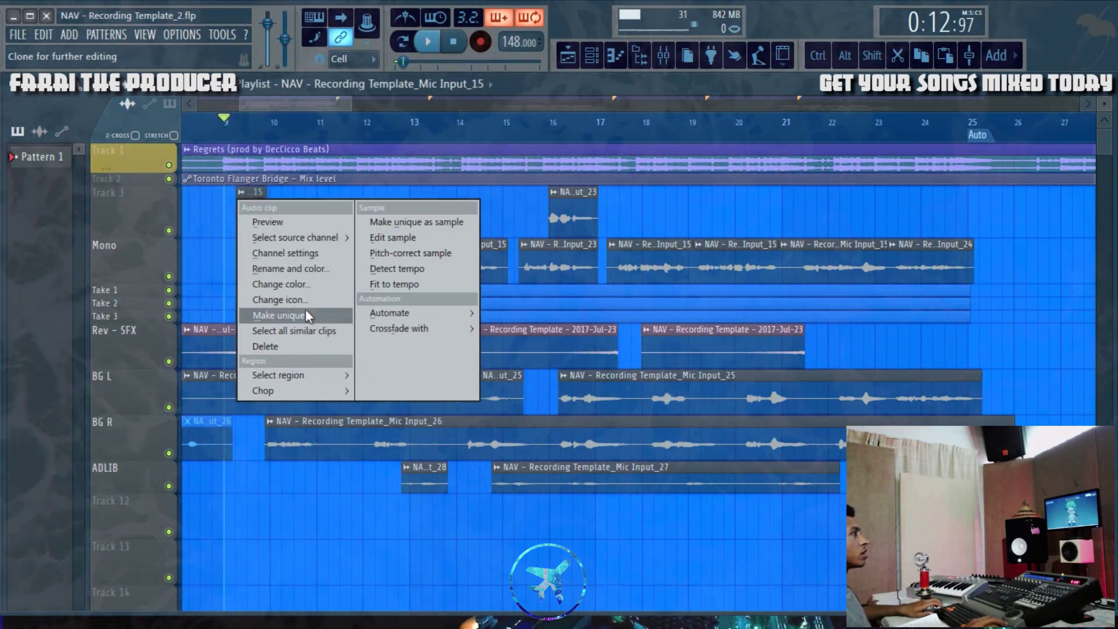
left_click(307, 317)
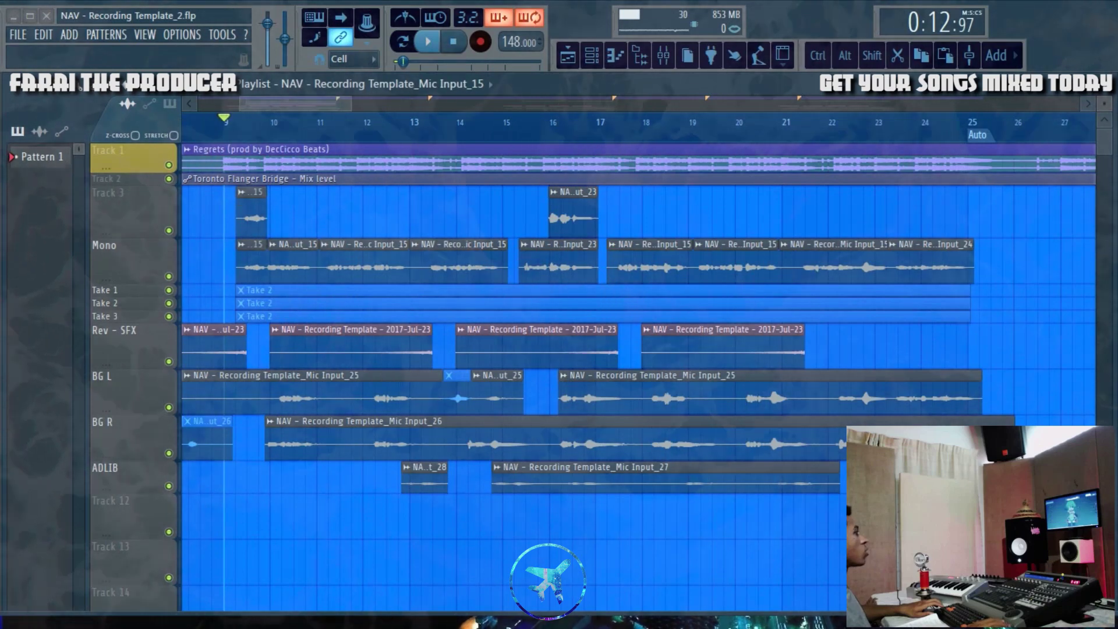
Check the mixer routing of an original Mono clip, then route the unique Mic Input_15 channel to mixer insert 34.
double_click(432, 252)
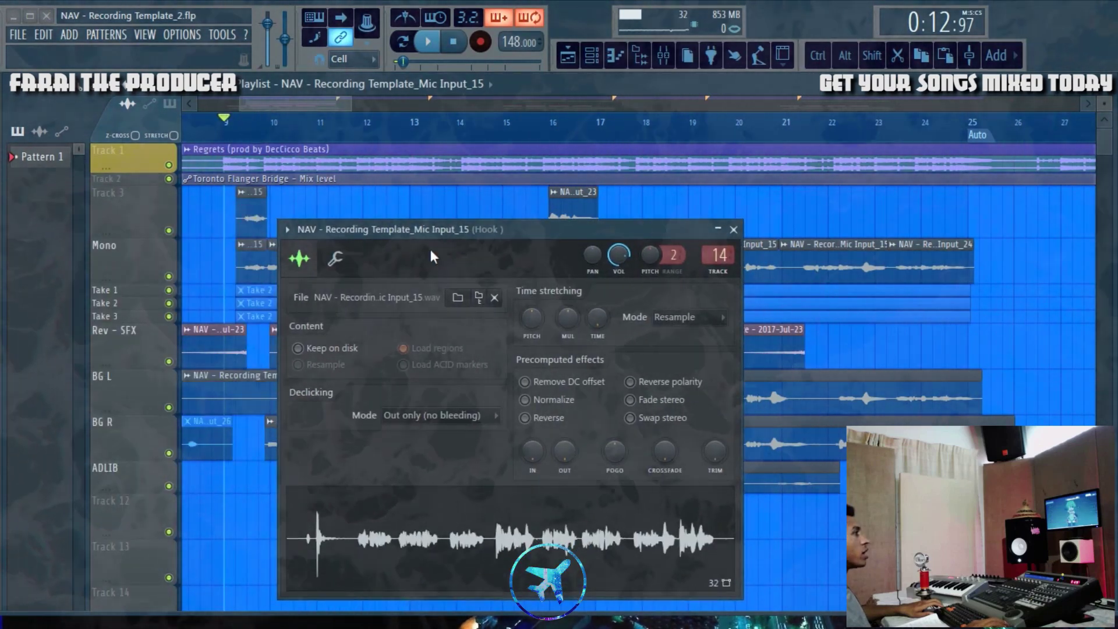
left_click(733, 229)
left_click(663, 56)
left_click(844, 225)
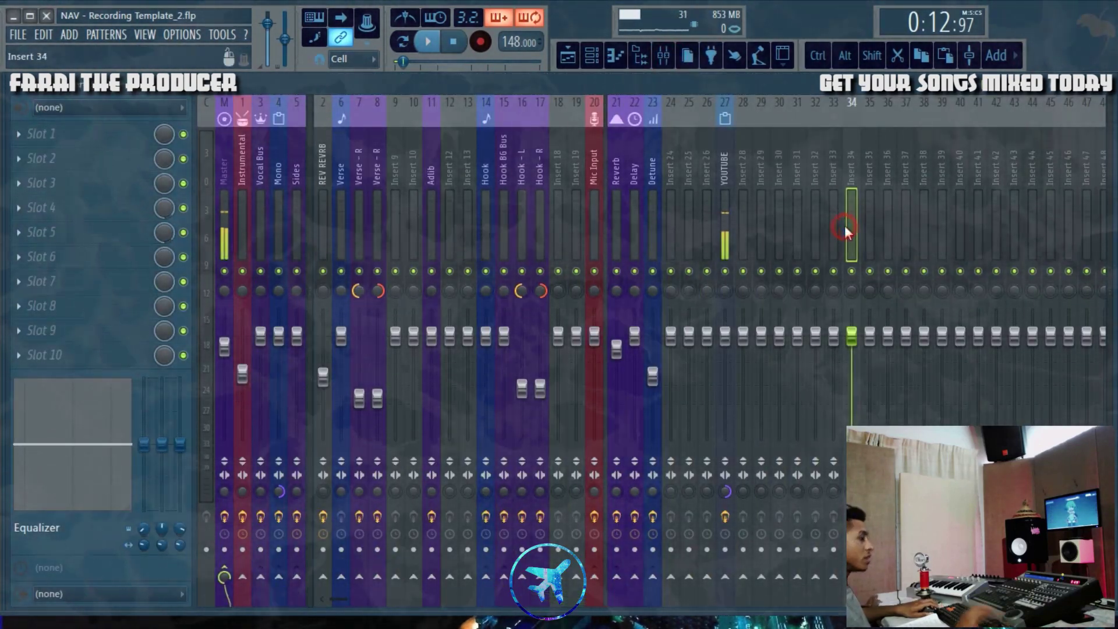
key("ctrl+l")
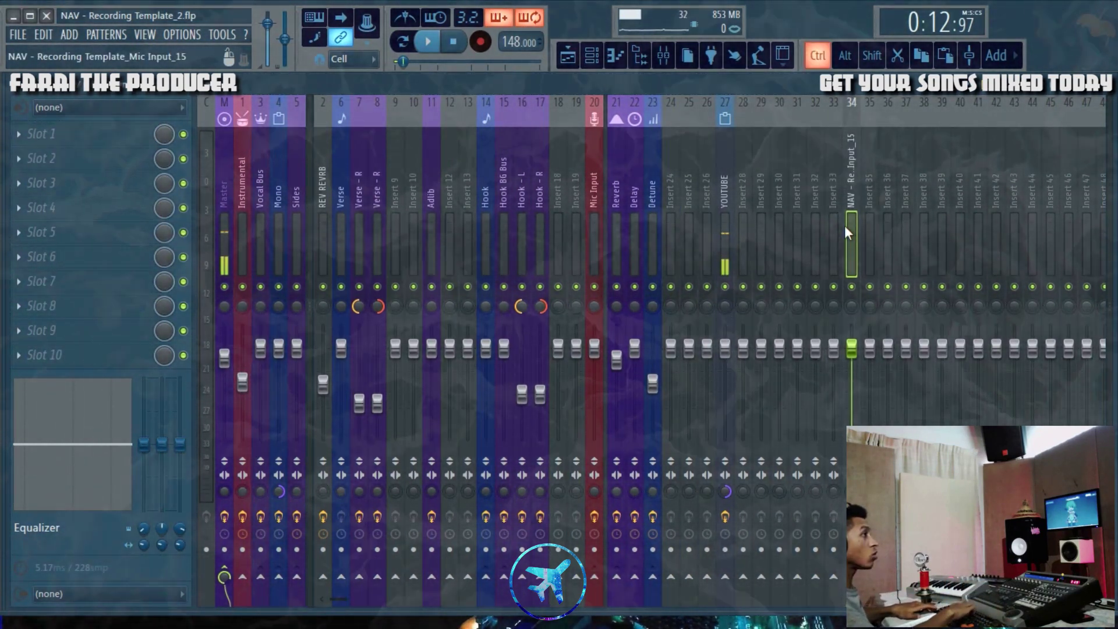
key("ctrl")
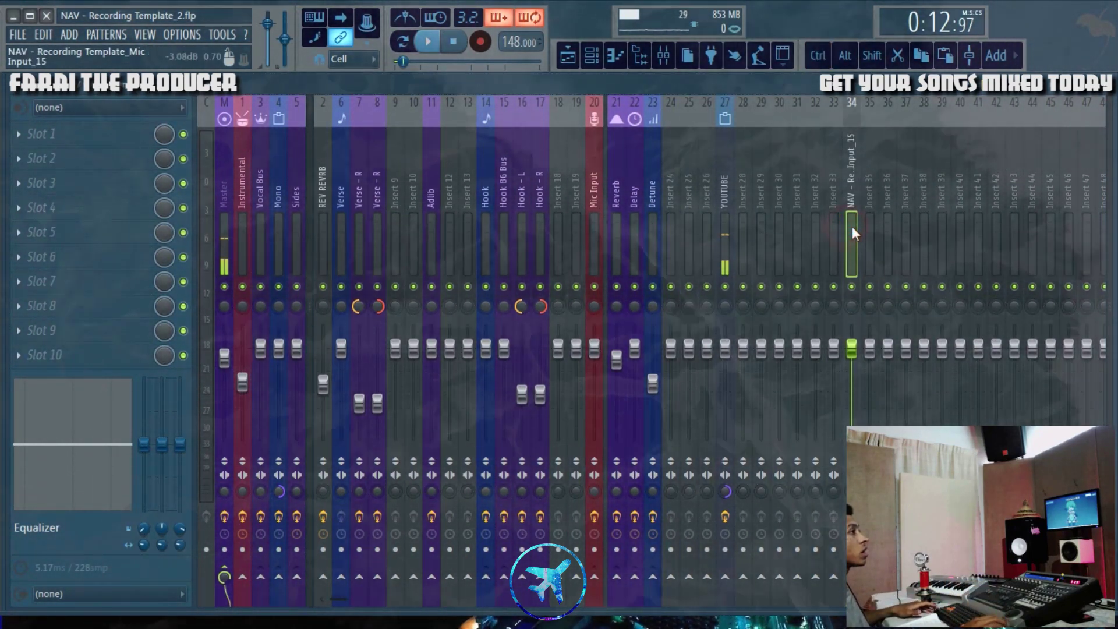
Open the unique Mic Input_15 channel's settings from the channel rack and assign it to a free mixer track.
left_click(591, 55)
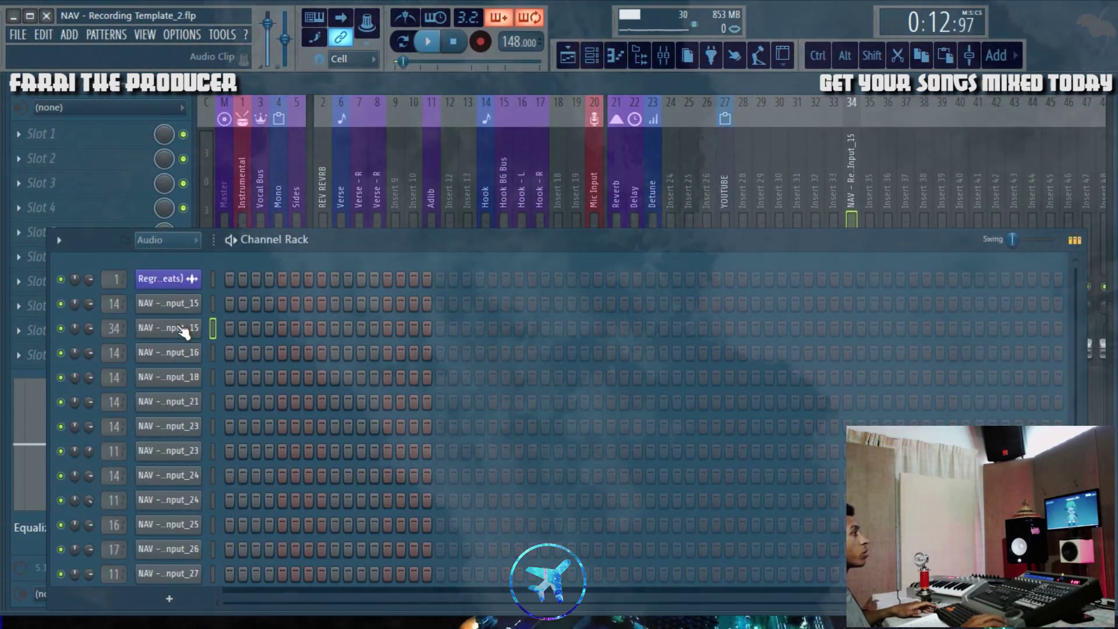
left_click(185, 328)
mouse_move(719, 256)
left_mouse_down()
mouse_move(720, 274)
mouse_move(719, 256)
left_mouse_up()
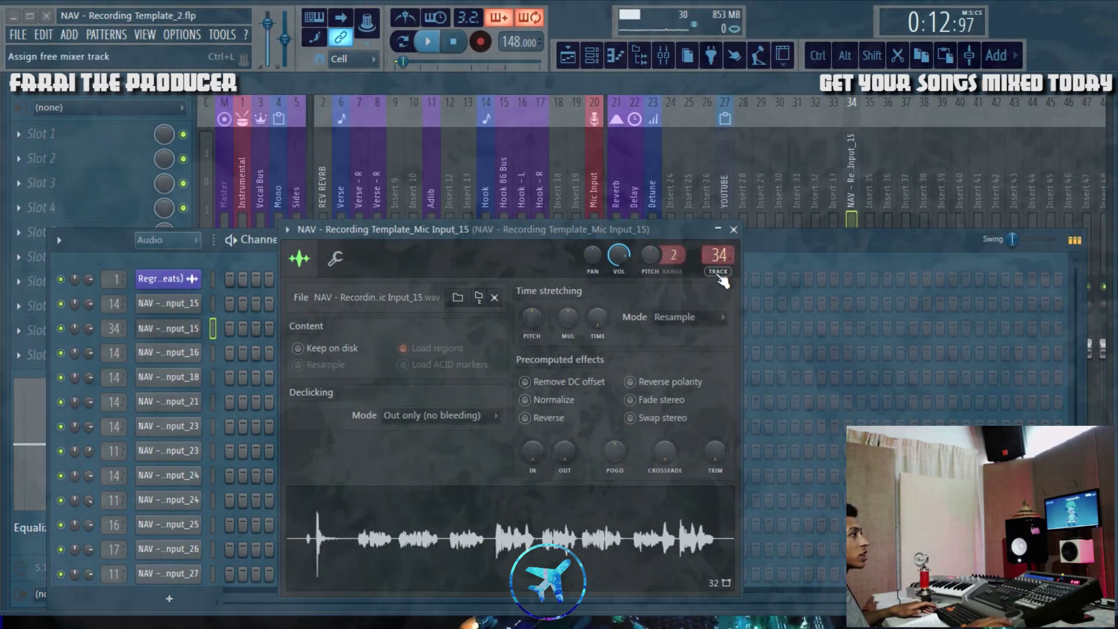
left_click(718, 271)
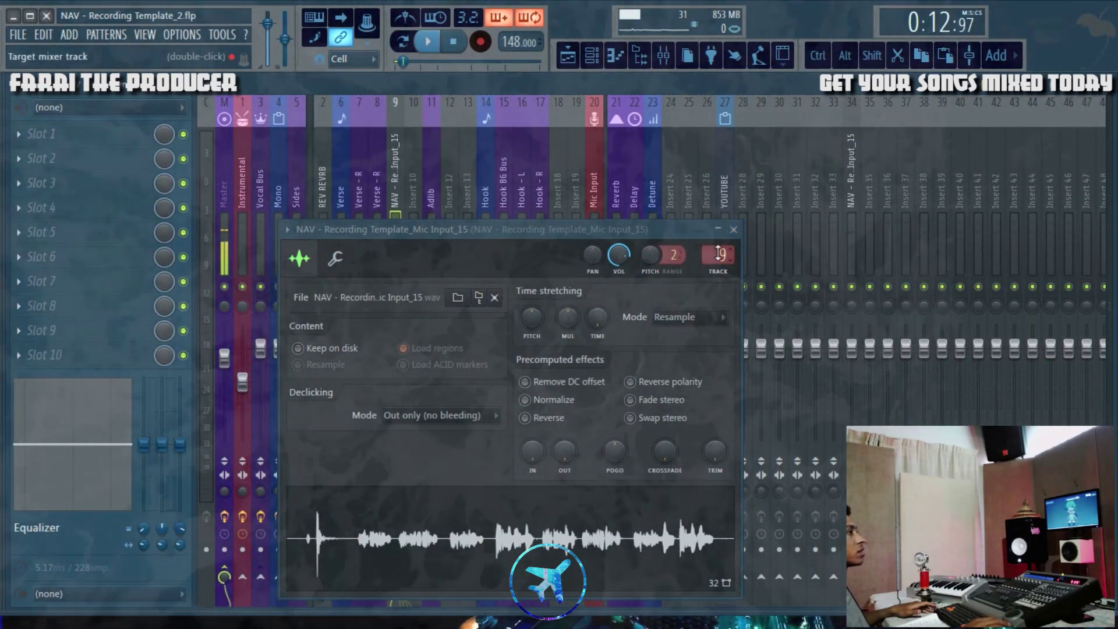
left_click(733, 231)
Reset mixer track 9 by loading a saved mixer track state file onto it.
right_click(394, 214)
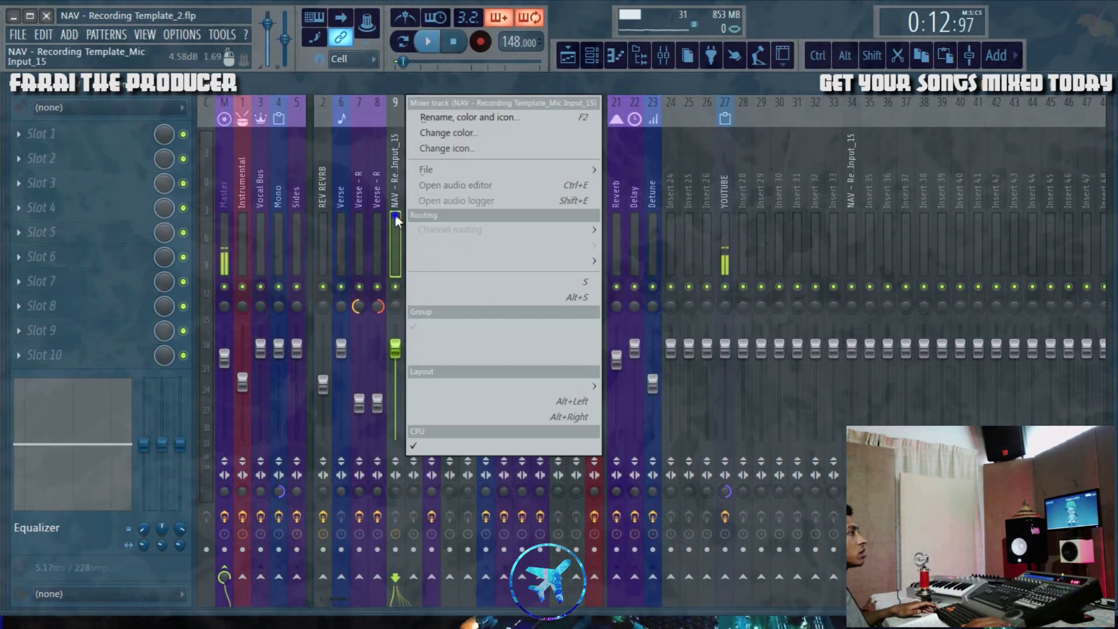
mouse_move(516, 169)
left_click(662, 169)
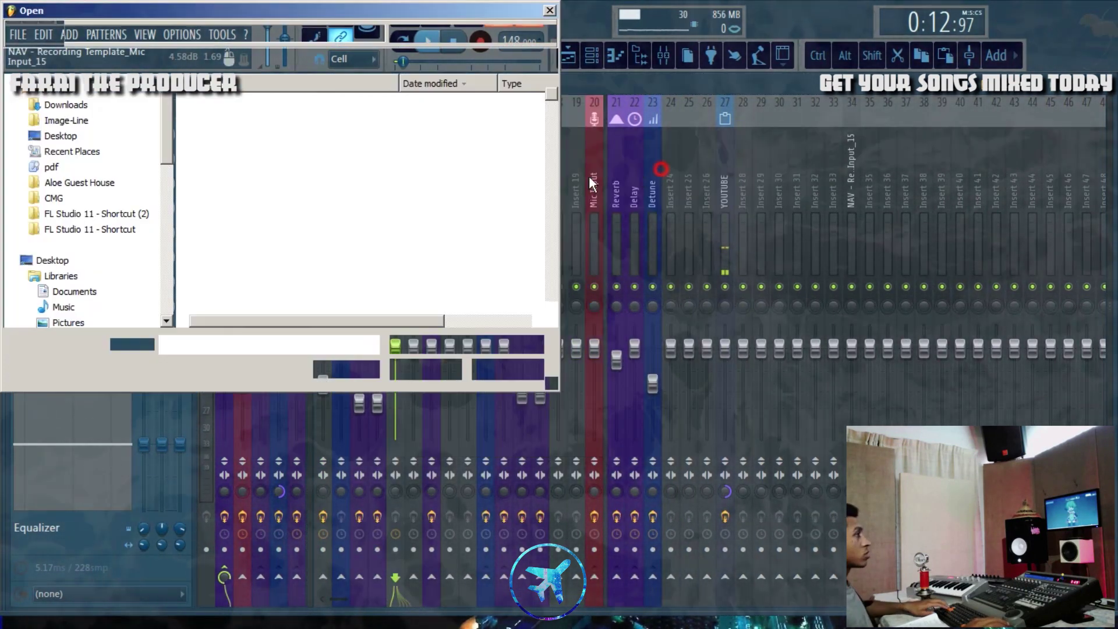
left_click(374, 189)
key("a")
left_click(258, 121)
double_click(258, 119)
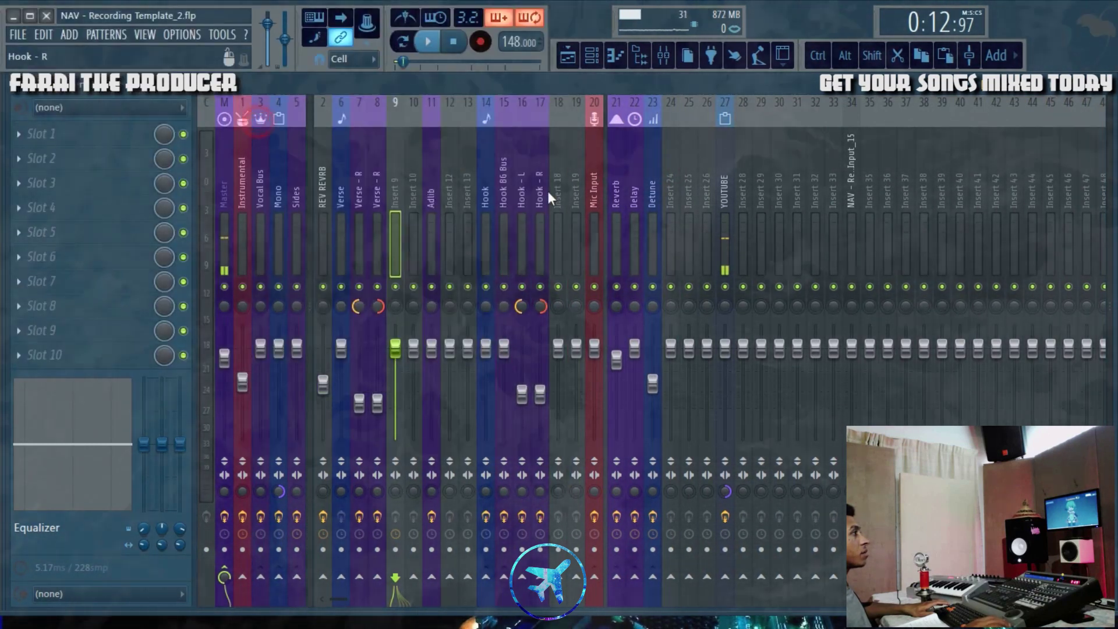
Open the channel settings of the Track 3 clip copy and place them over the mixer, clear of the insert names.
left_click(847, 222)
left_click(565, 57)
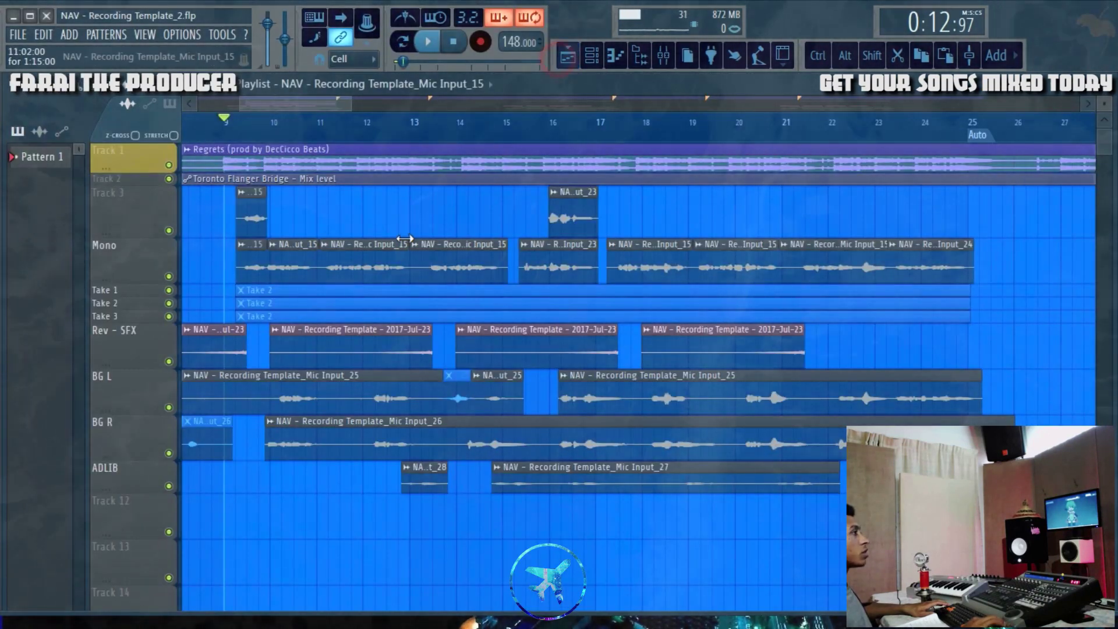
double_click(252, 217)
left_click(663, 55)
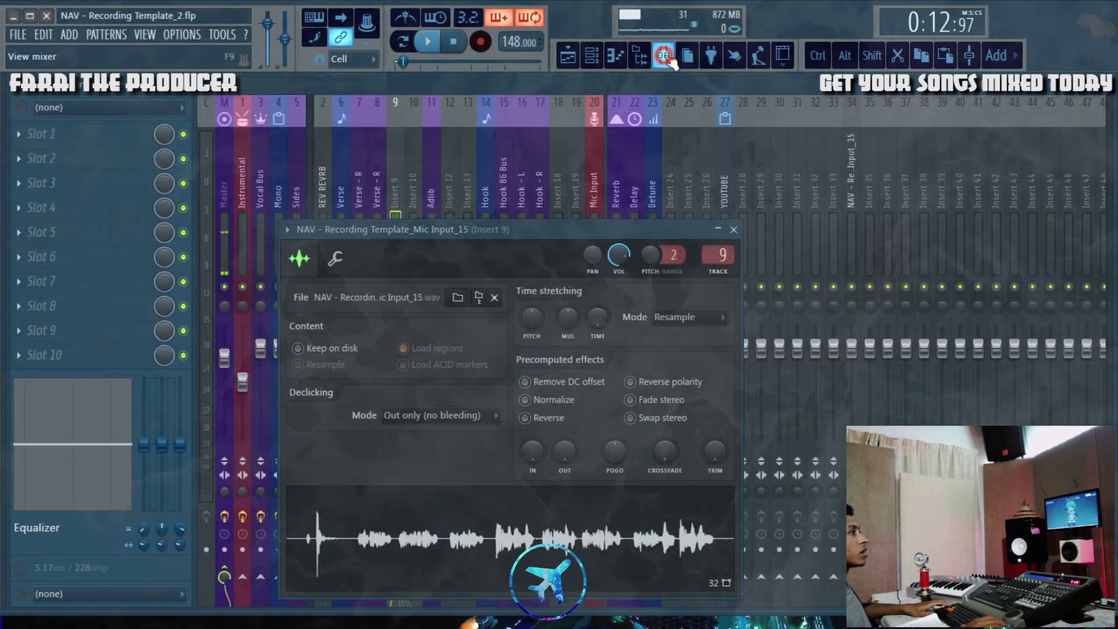
left_click_drag(563, 226, 476, 257)
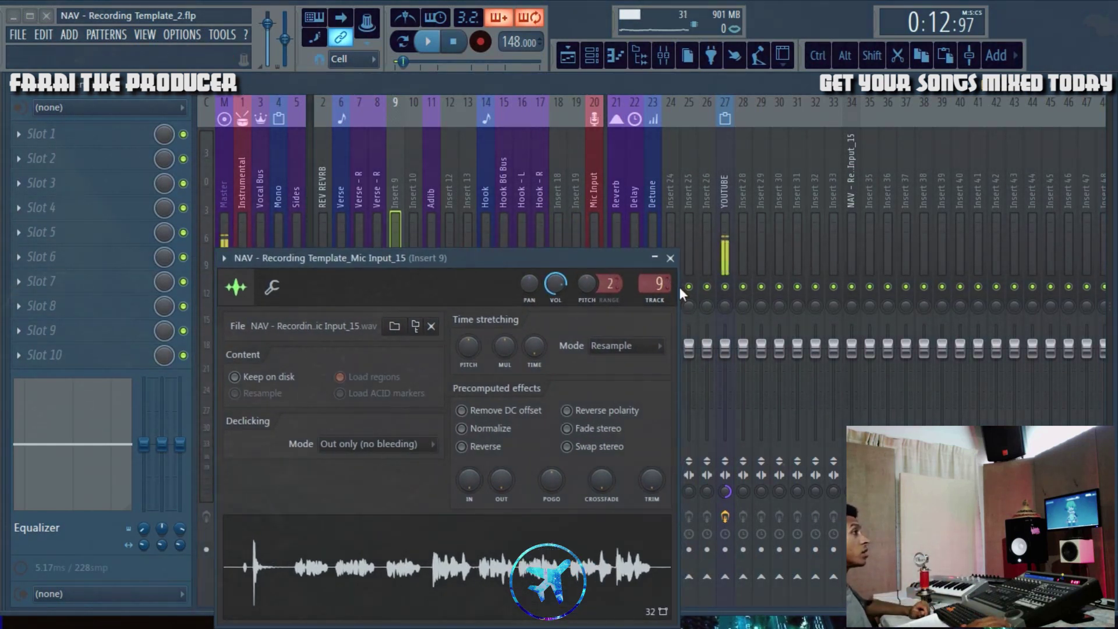
Rename mixer insert 33 as Hook and change the clip copy's target mixer track in its channel settings.
right_click(828, 215)
key("r")
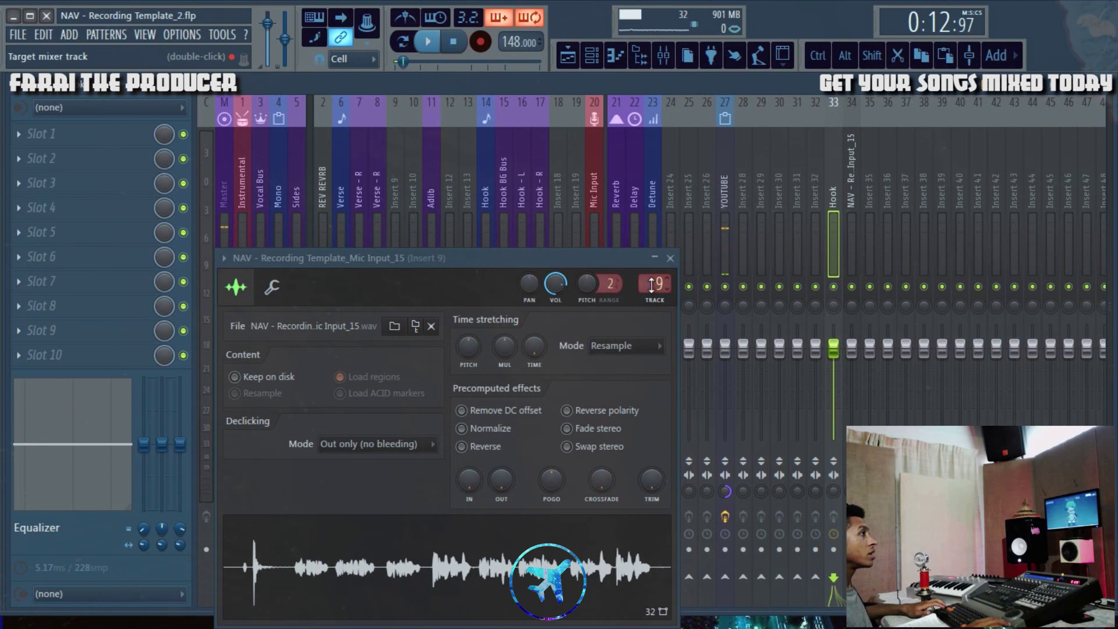
left_click_drag(654, 284, 654, 257)
left_click(670, 257)
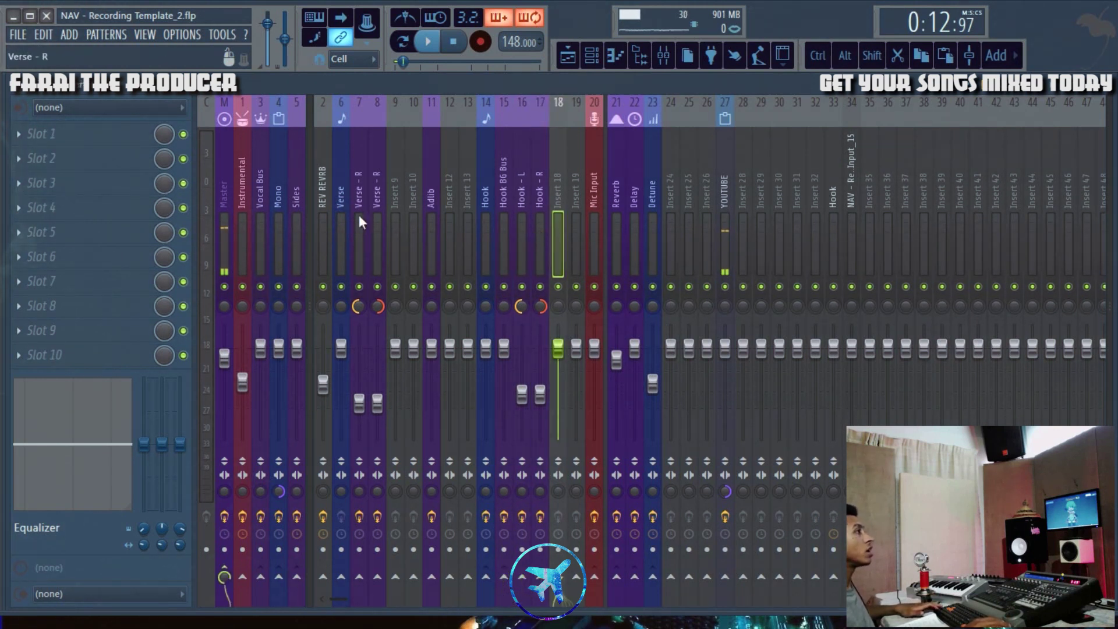
Examine the Adlib track and the Hook group in the mixer, select insert 13, and return to the playlist.
left_click(431, 235)
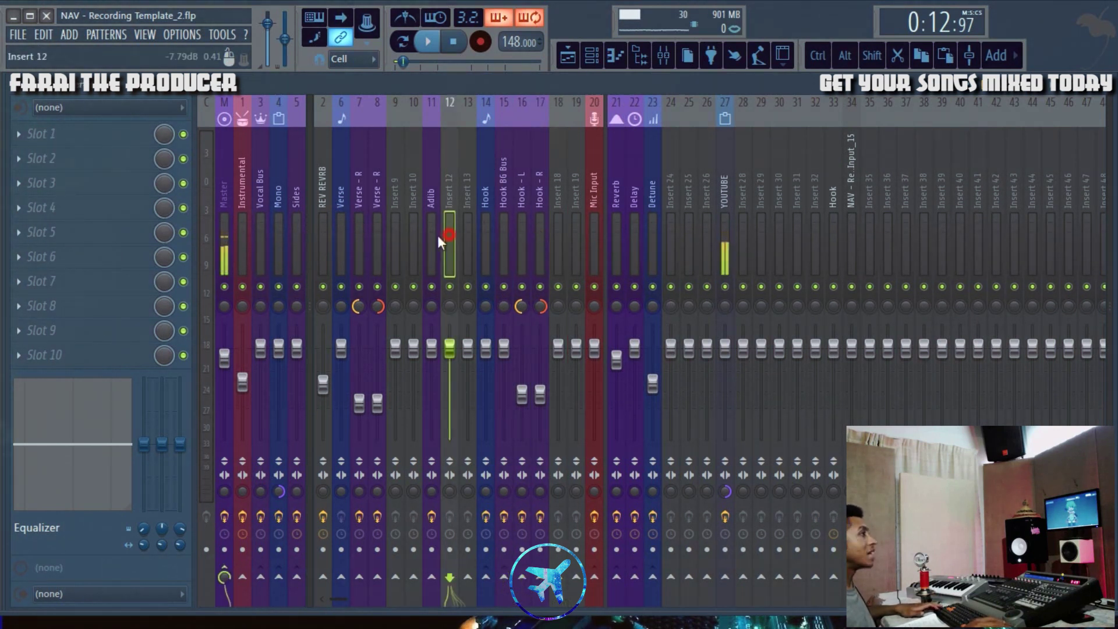
left_click(494, 234, "ctrl")
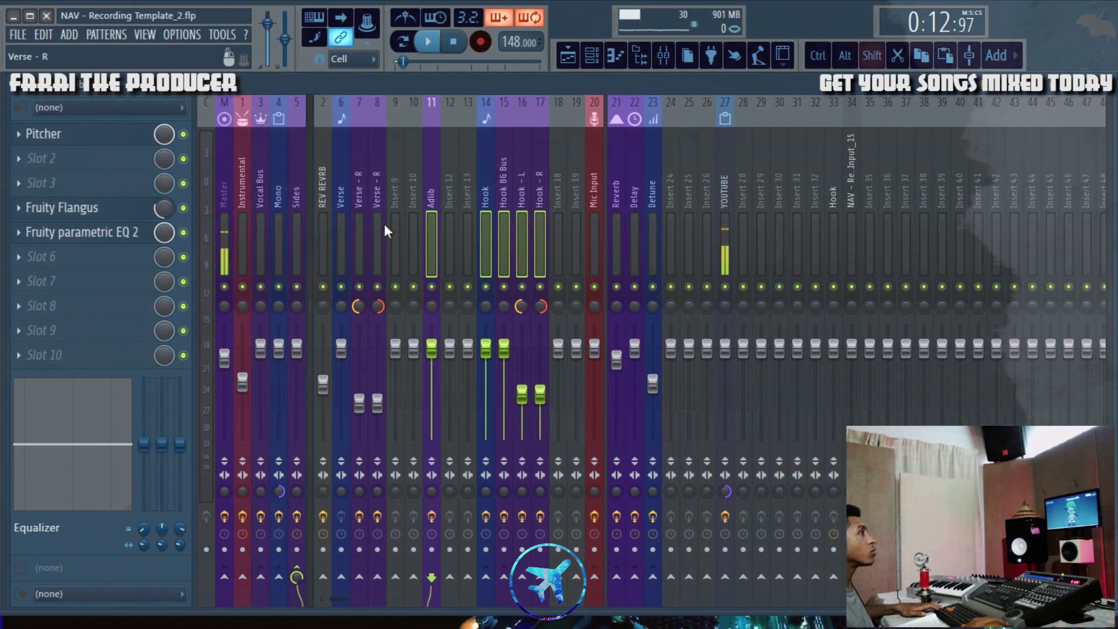
left_click(467, 226)
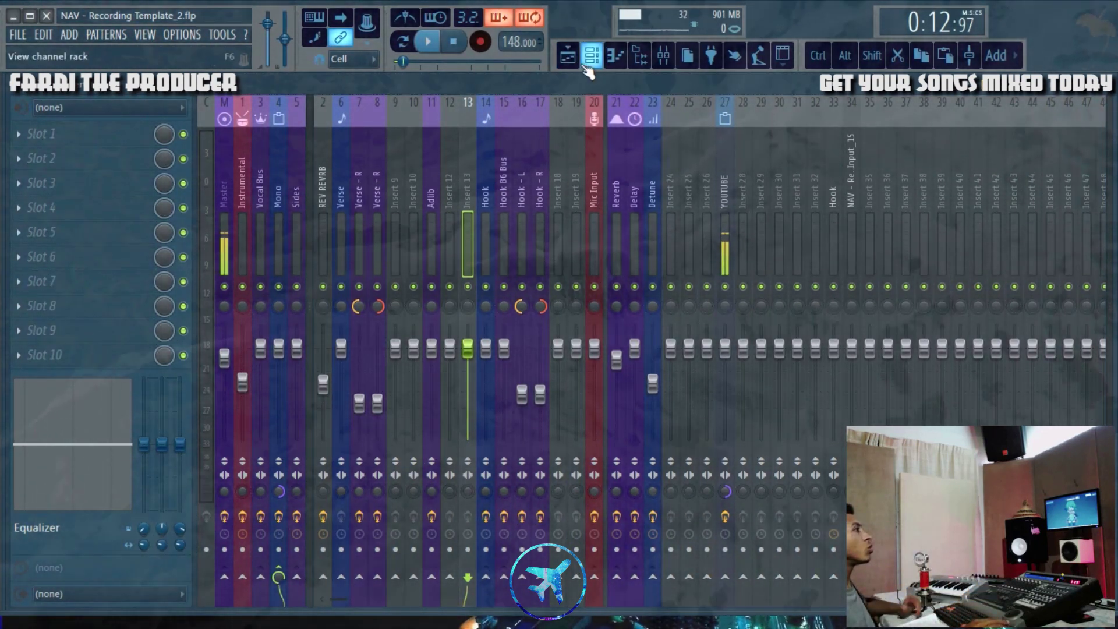
left_click(566, 56)
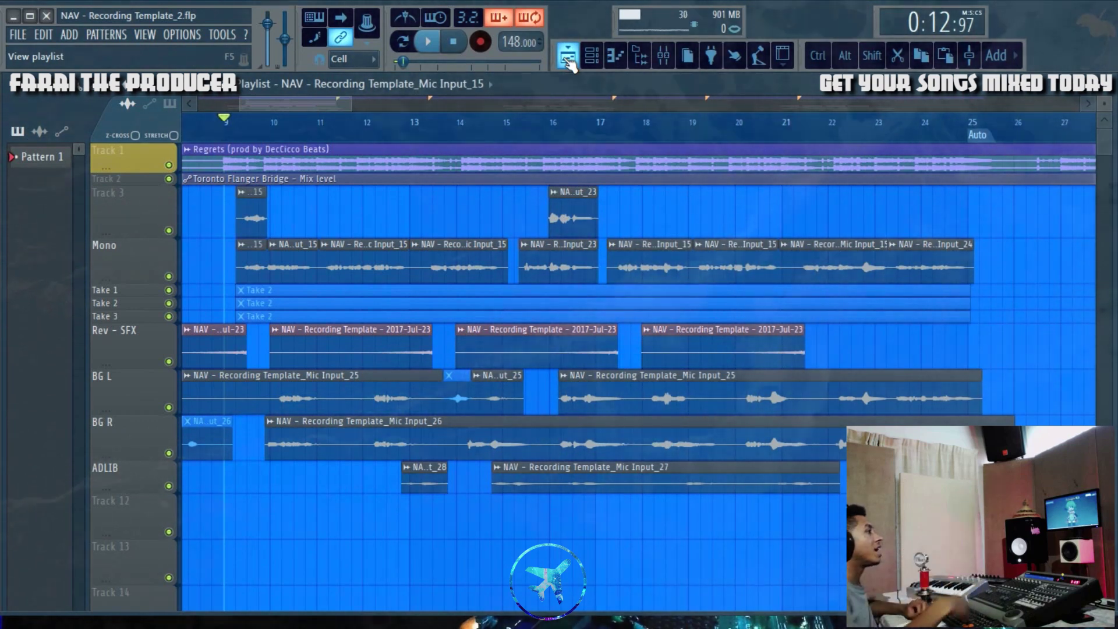
Inspect the spare inserts and the effects on Hook insert 14 in the mixer, and return to the playlist.
left_click(663, 57)
left_click_drag(640, 205, 1114, 234)
left_click(874, 191)
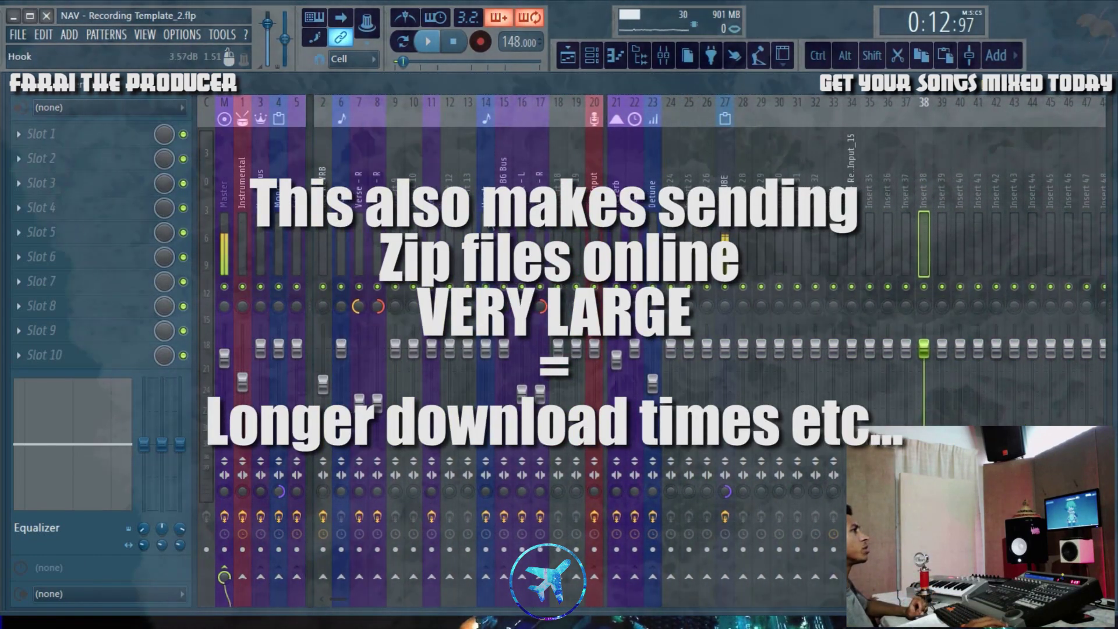
left_click(487, 220)
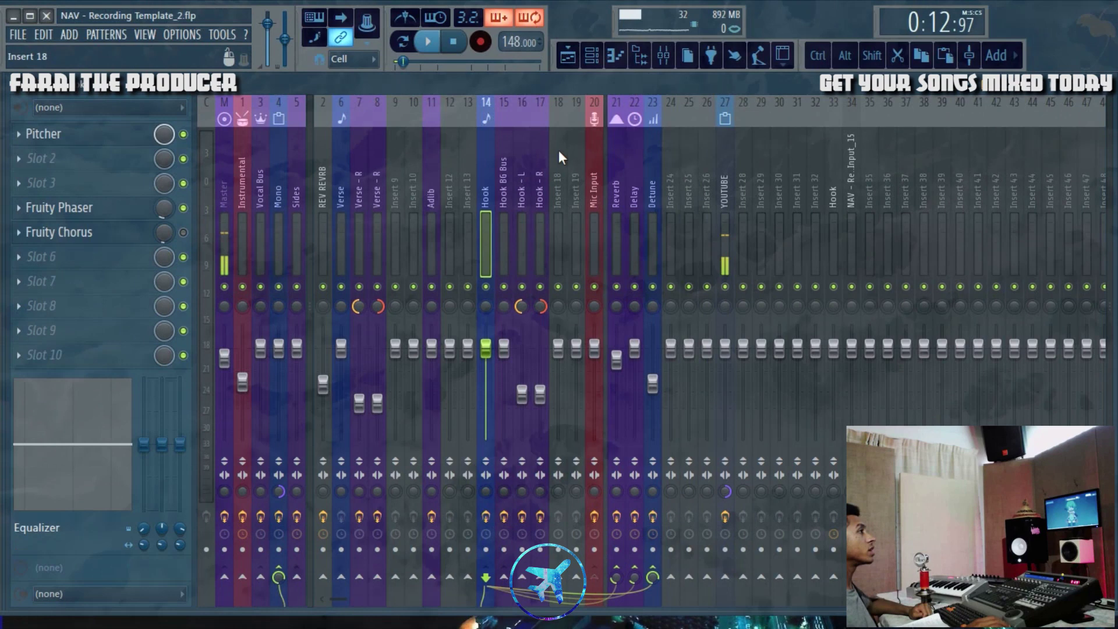
left_click(568, 62)
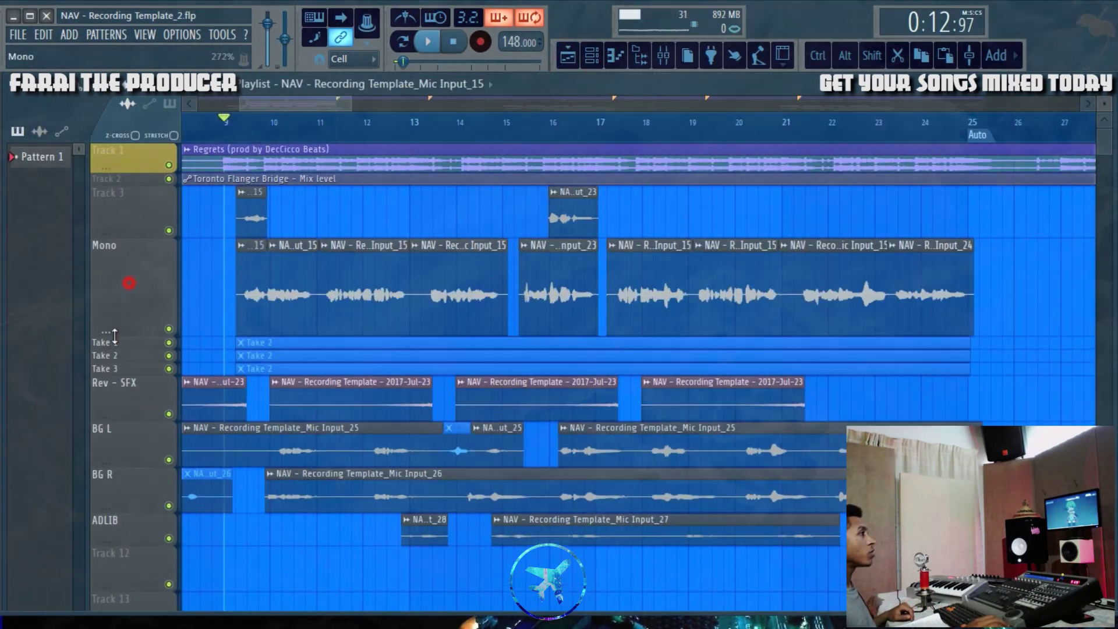
Enlarge the Mono track in the playlist and copy its clip at bar 11 onto Track 3.
left_click_drag(99, 429, 86, 573)
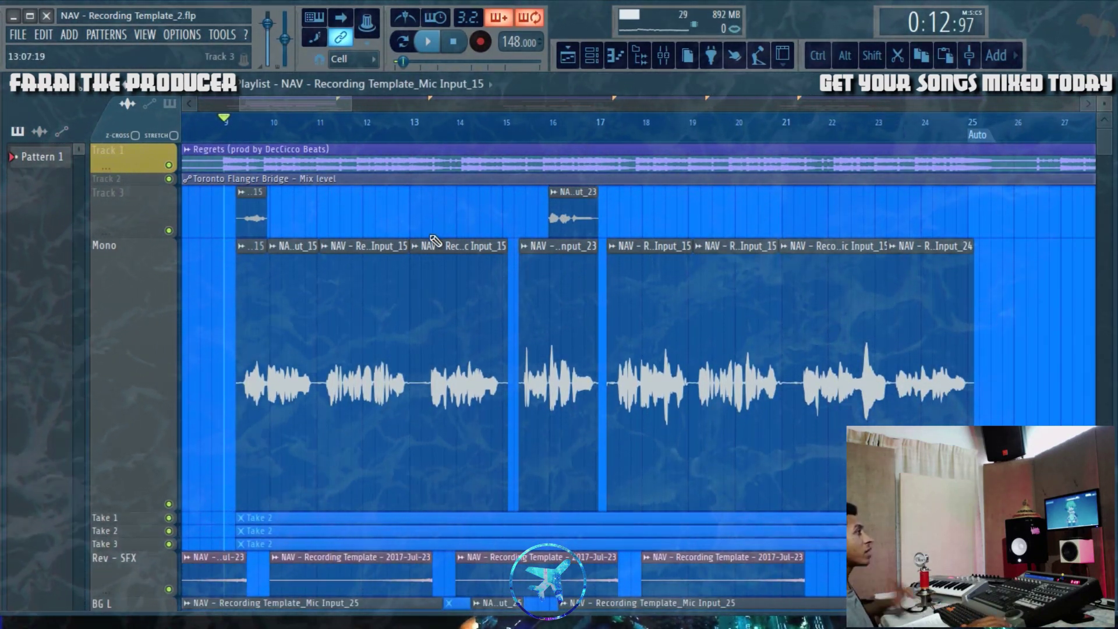
scroll(432, 125, "down", 3)
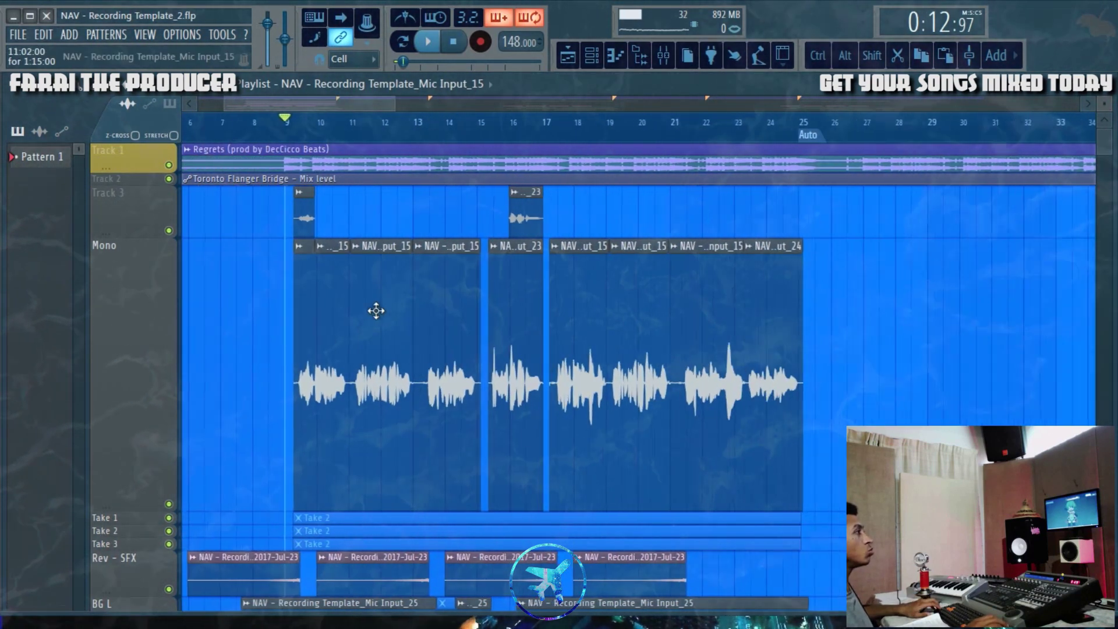
scroll(387, 133, "up", 6)
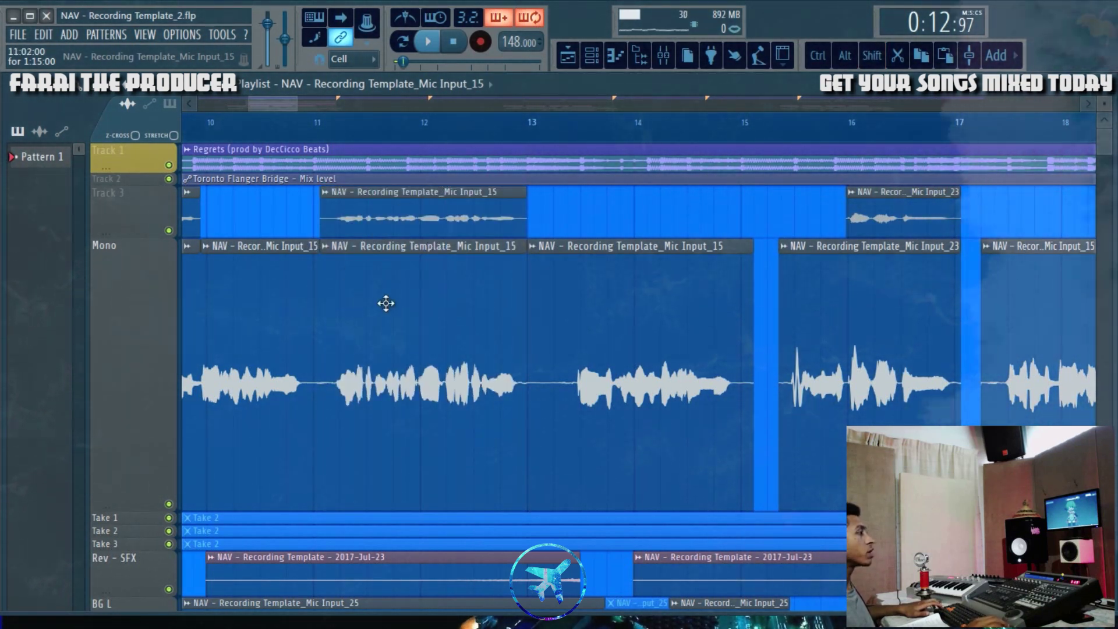
Mute the original clip at bar 11 on the Mono track.
right_click(105, 380)
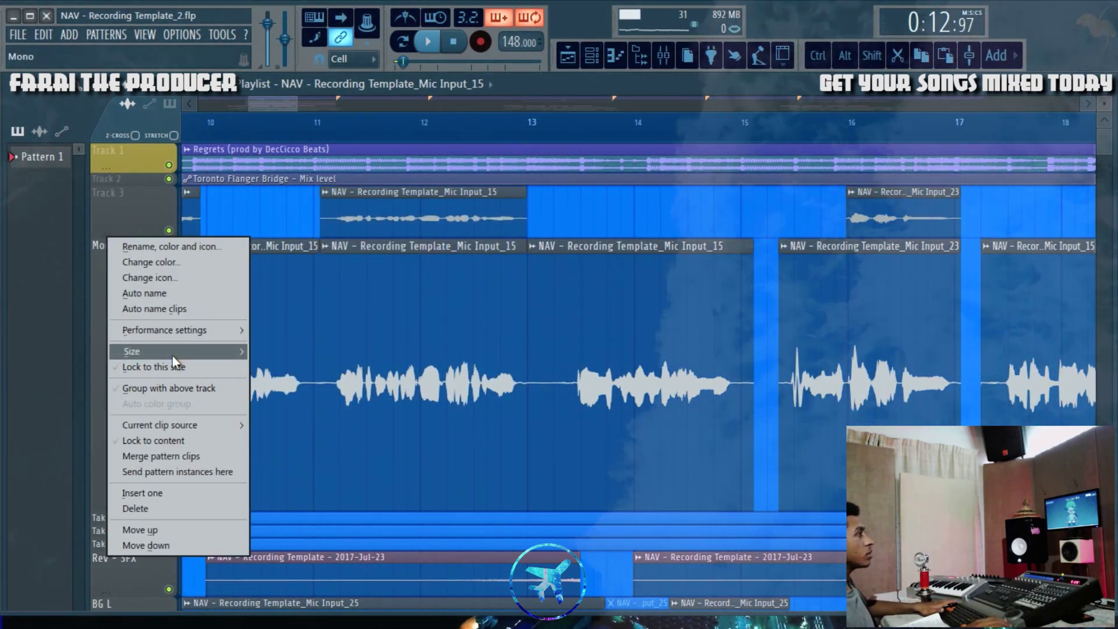
left_click(404, 312)
left_click(124, 84)
left_click(380, 361)
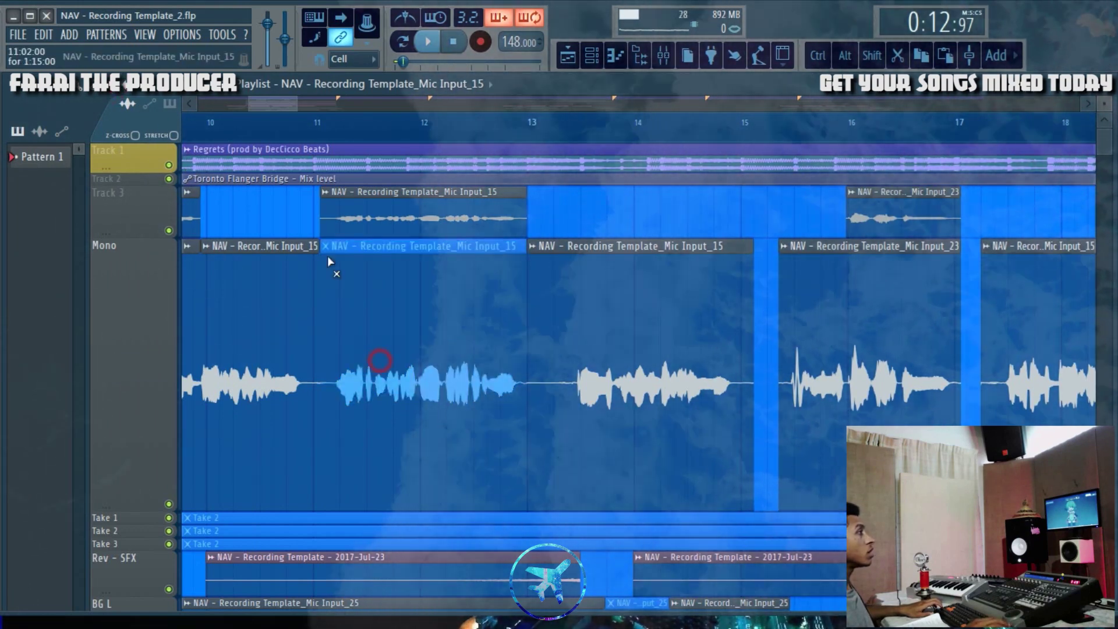
Make the Track 3 clip at bar 11 unique and raise the volume multiplier in the open channel settings to 114%.
left_click(399, 220)
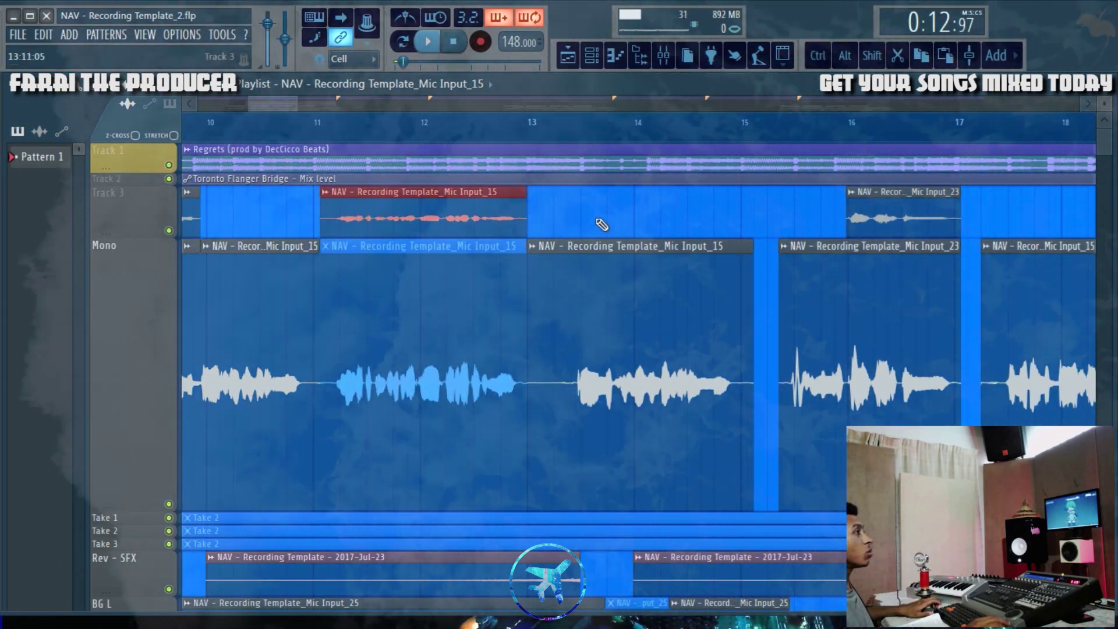
double_click(430, 201)
left_click(325, 194)
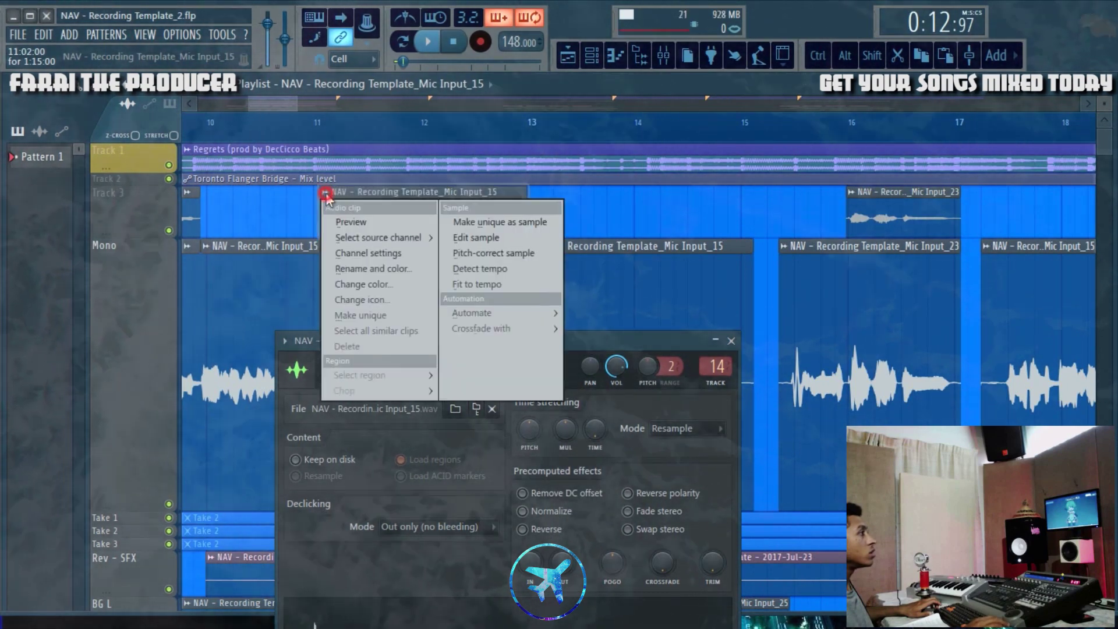
left_click(389, 315)
left_click_drag(437, 352, 490, 204)
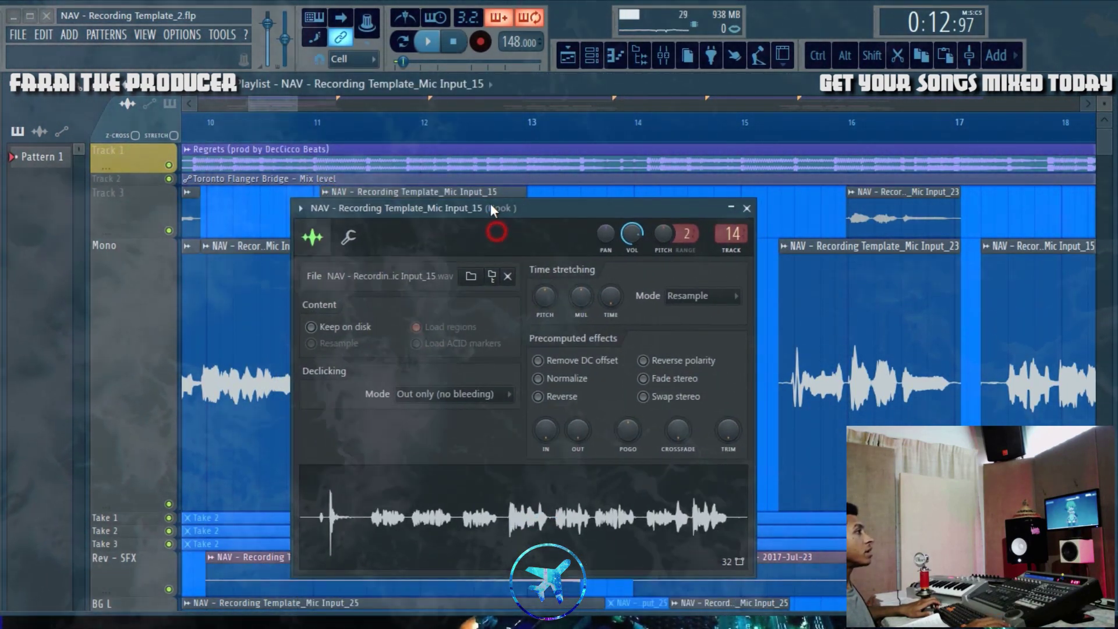
left_click(348, 237)
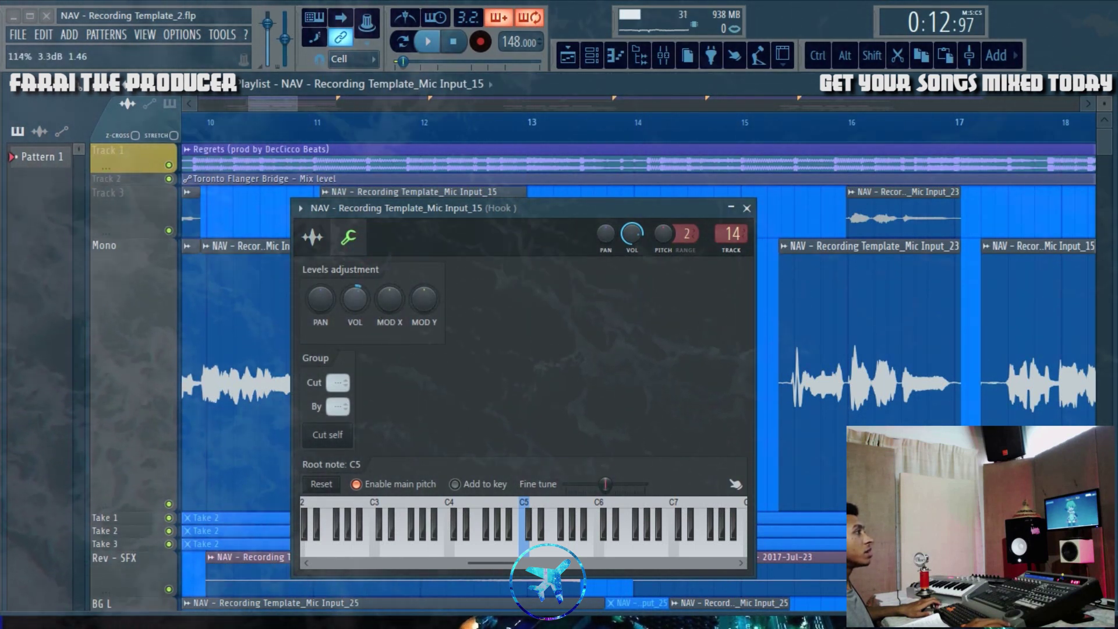
left_click(746, 208)
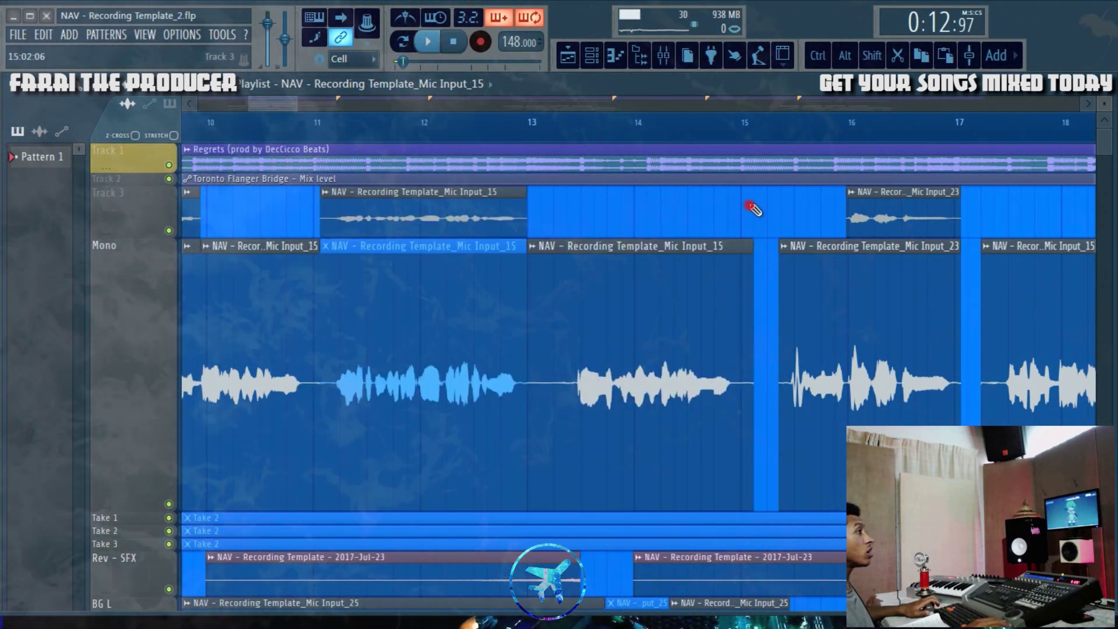
Glance at the mixer, place the playhead midway through bar 9 in the playlist, and listen from there.
left_click(665, 57)
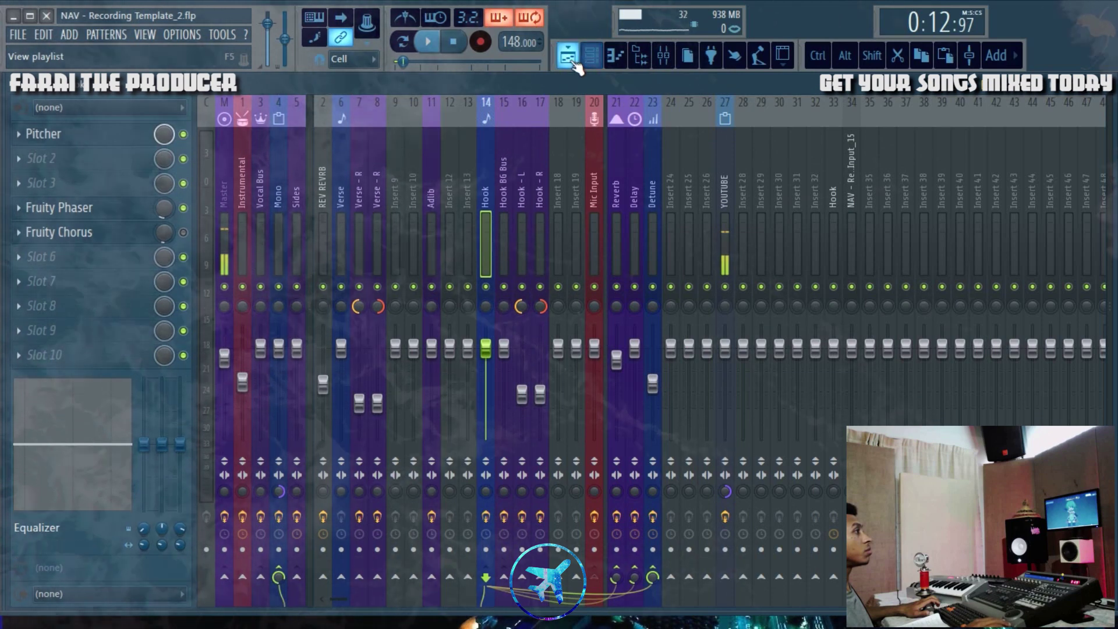
left_click(569, 57)
left_click_drag(272, 103, 267, 102)
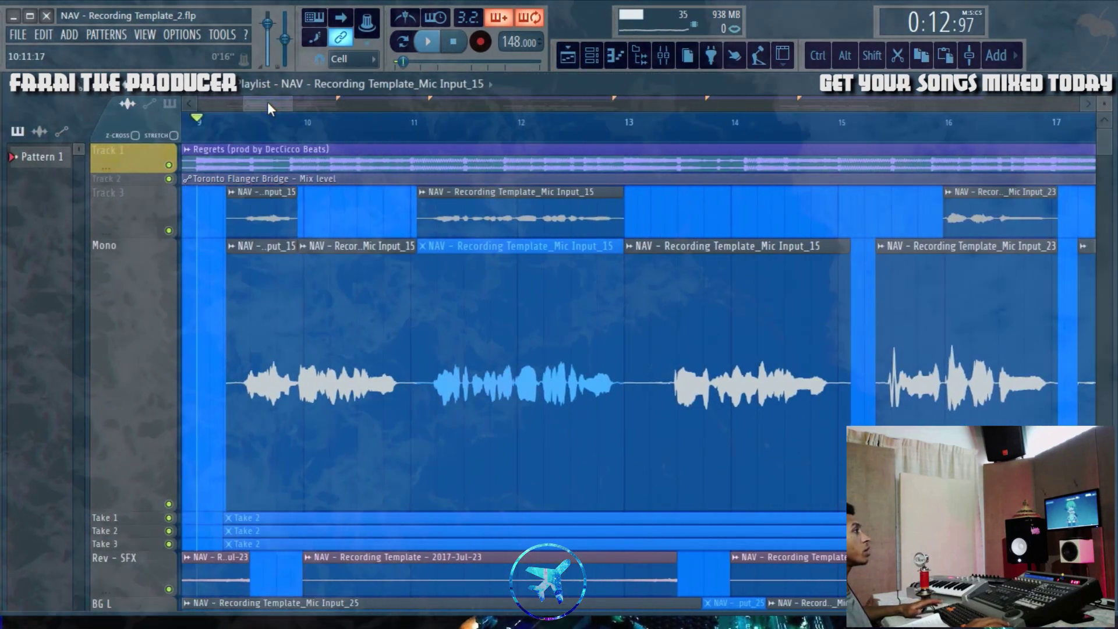
left_click(251, 123)
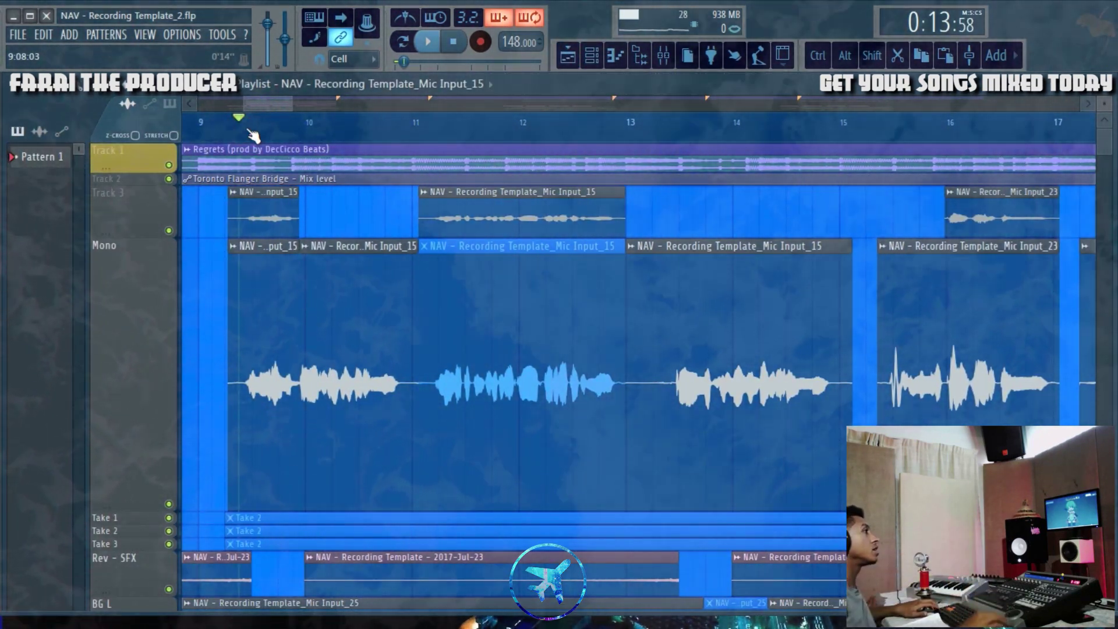
key("space")
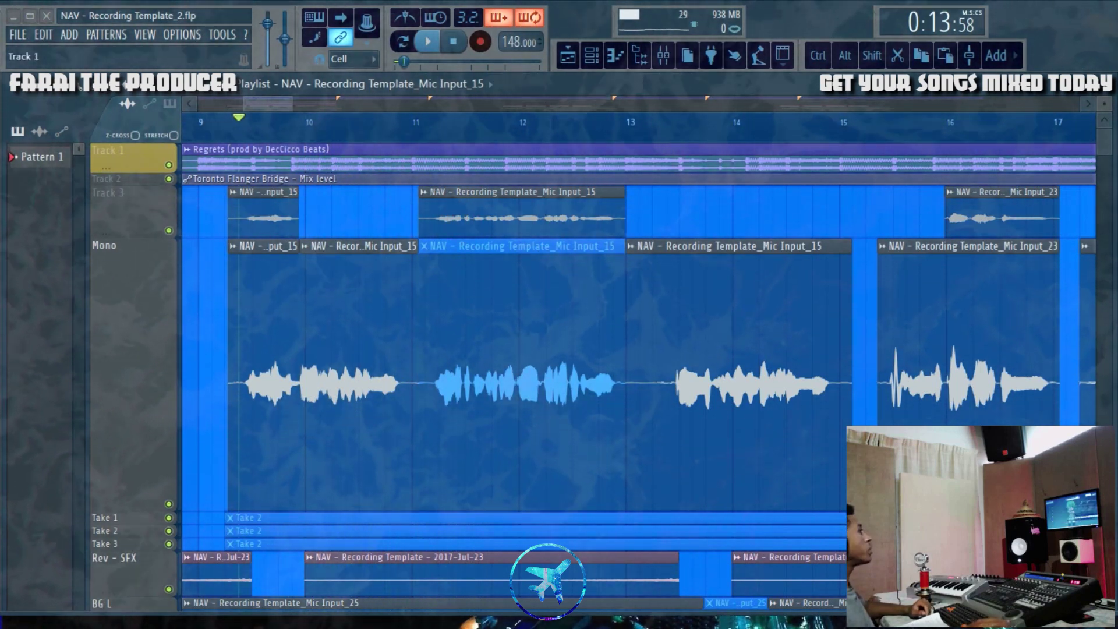
Check the level adjustments in the channel settings of the Track 3 clip at bar 11.
double_click(460, 219)
left_click(487, 250)
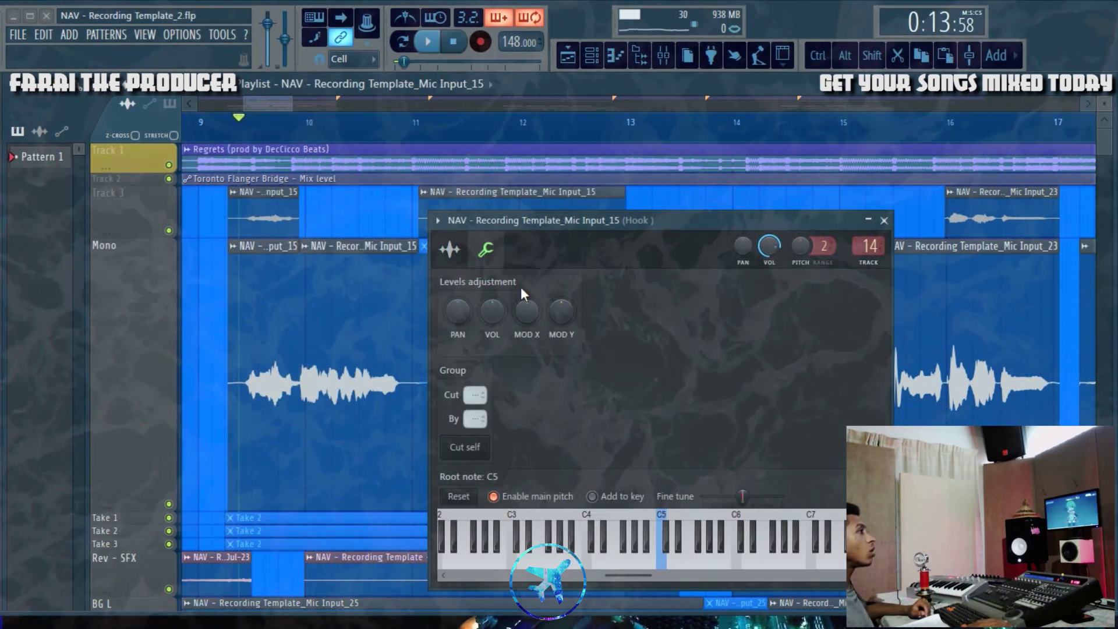
left_click(885, 220)
scroll(582, 217, "down", 2)
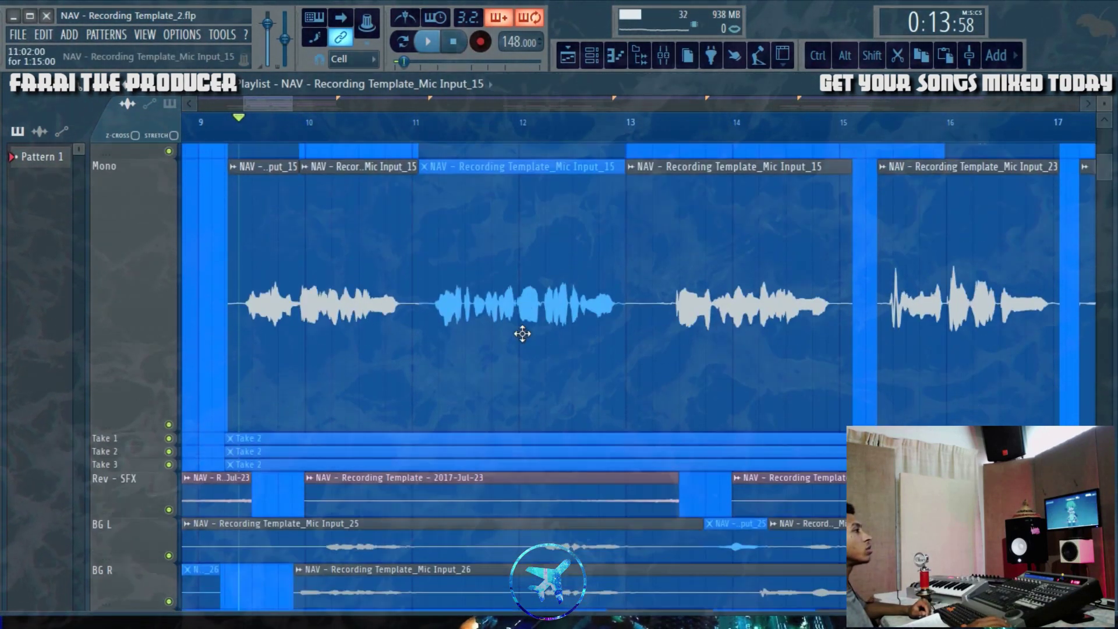
scroll(519, 332, "up", 2)
double_click(470, 220)
left_click(493, 254)
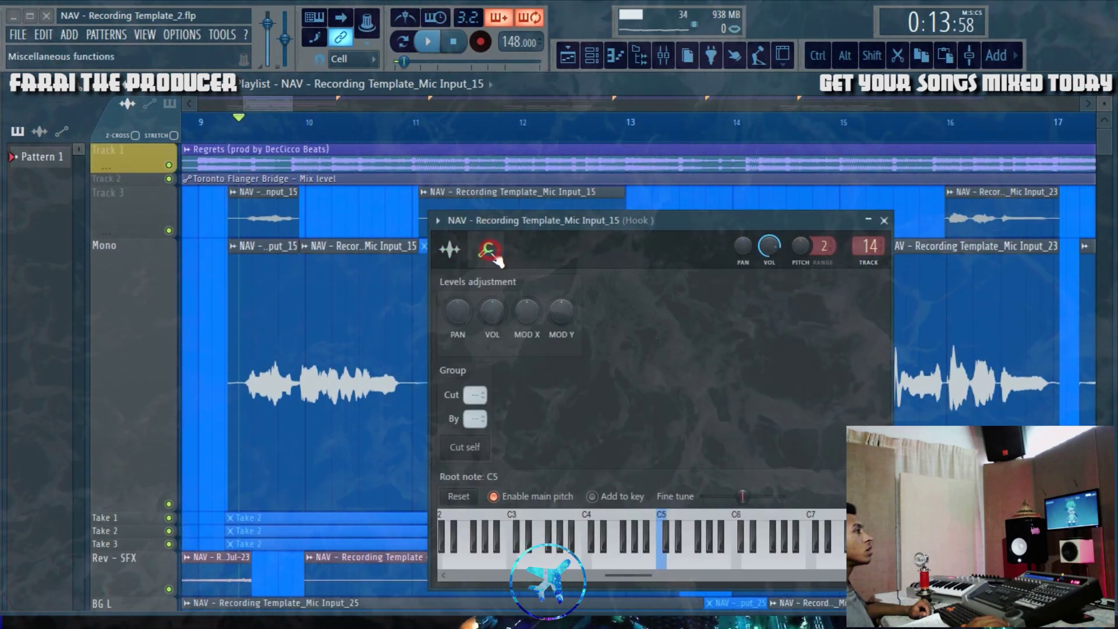
Reset the volume multiplier in the channel settings of the Mono clip at bar 10 and close them.
double_click(352, 318)
left_click(348, 237)
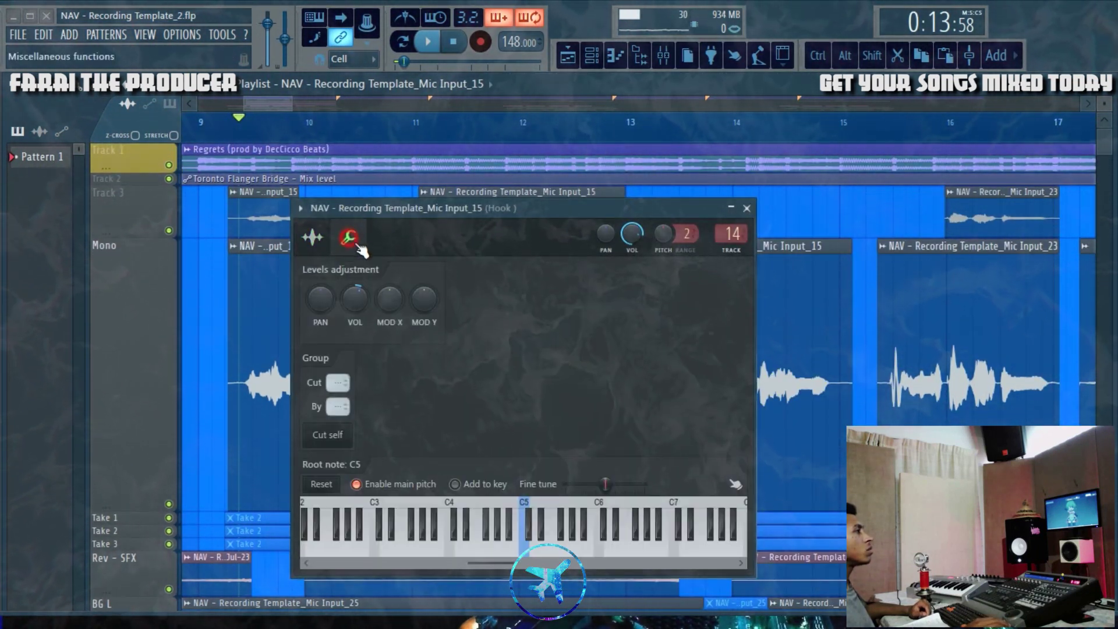
right_click(358, 295)
left_click(390, 308)
left_click(746, 209)
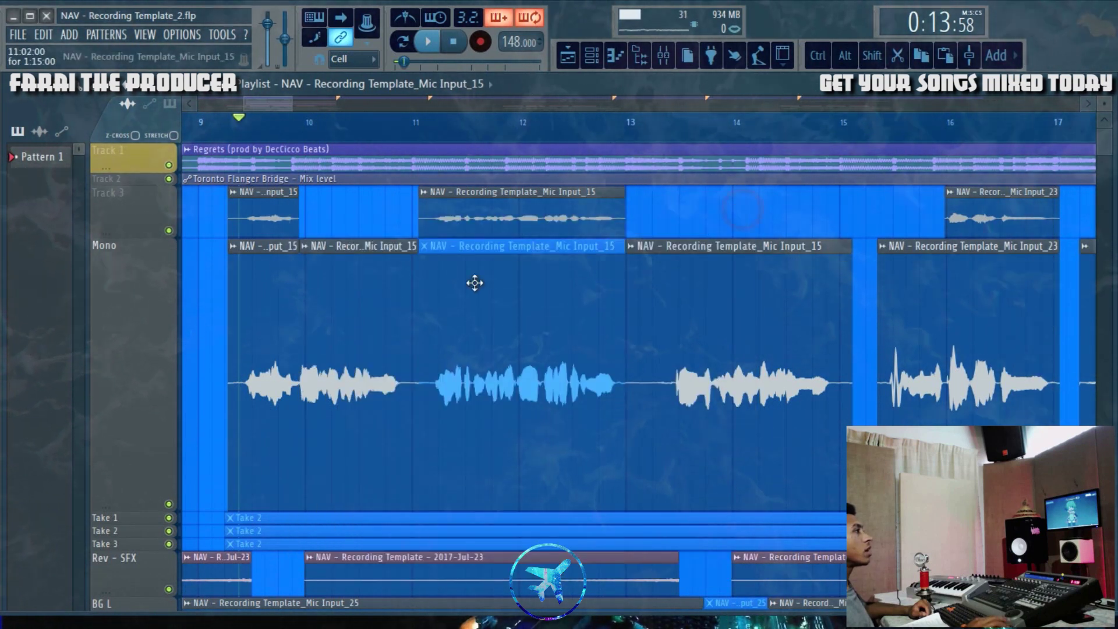
Make the Track 3 clip at bar 11 unique again, even though it is not used elsewhere in the playlist.
double_click(475, 218)
left_click_drag(474, 218, 750, 256)
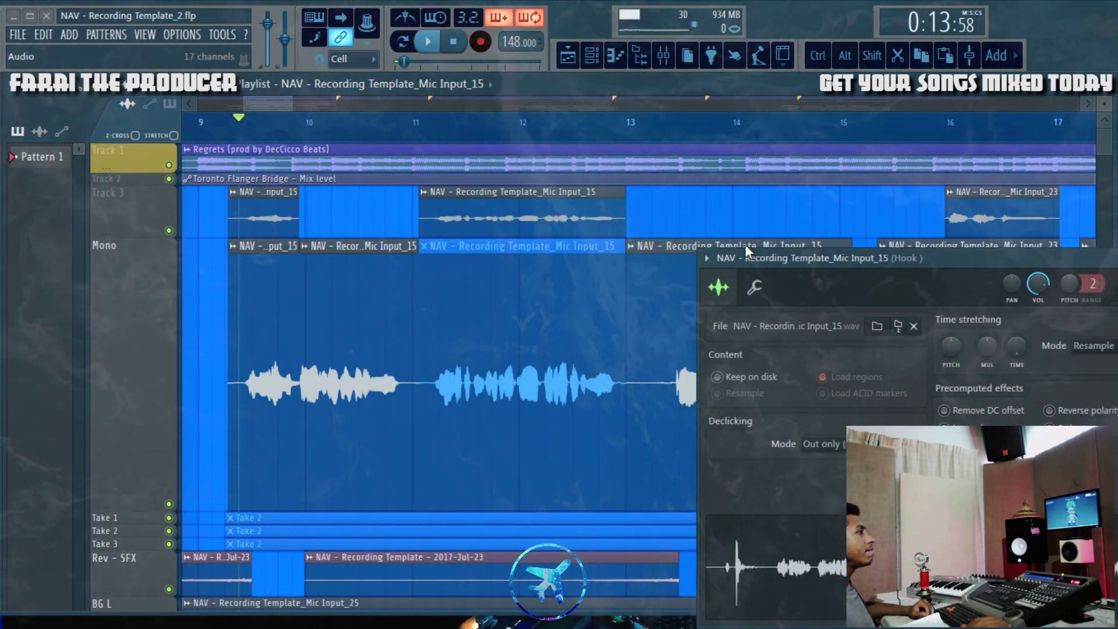
right_click(421, 201)
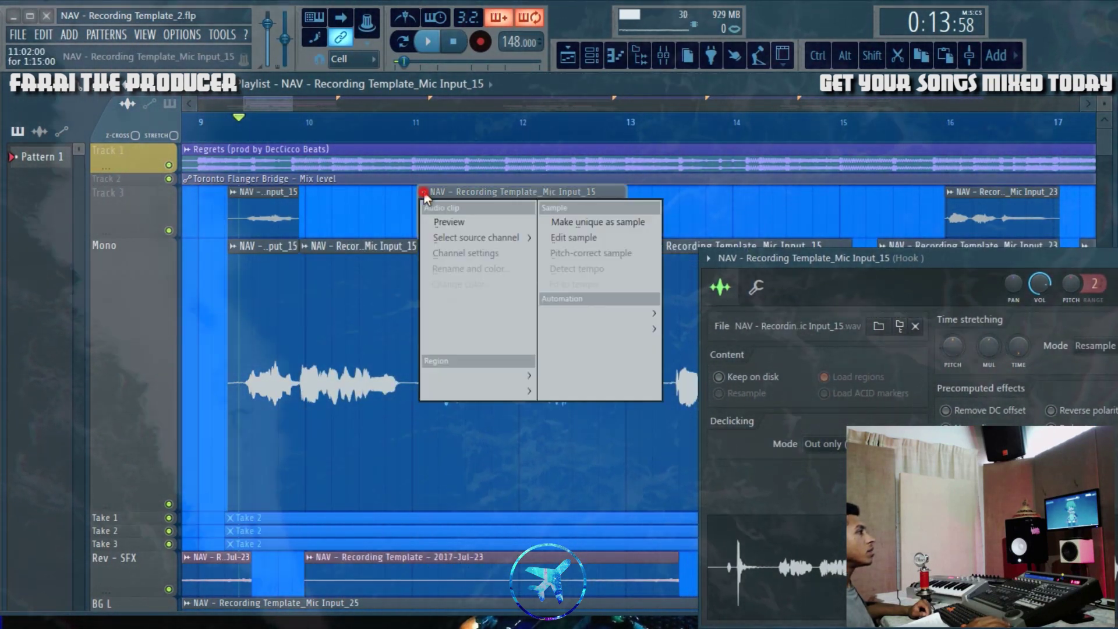
left_click(488, 316)
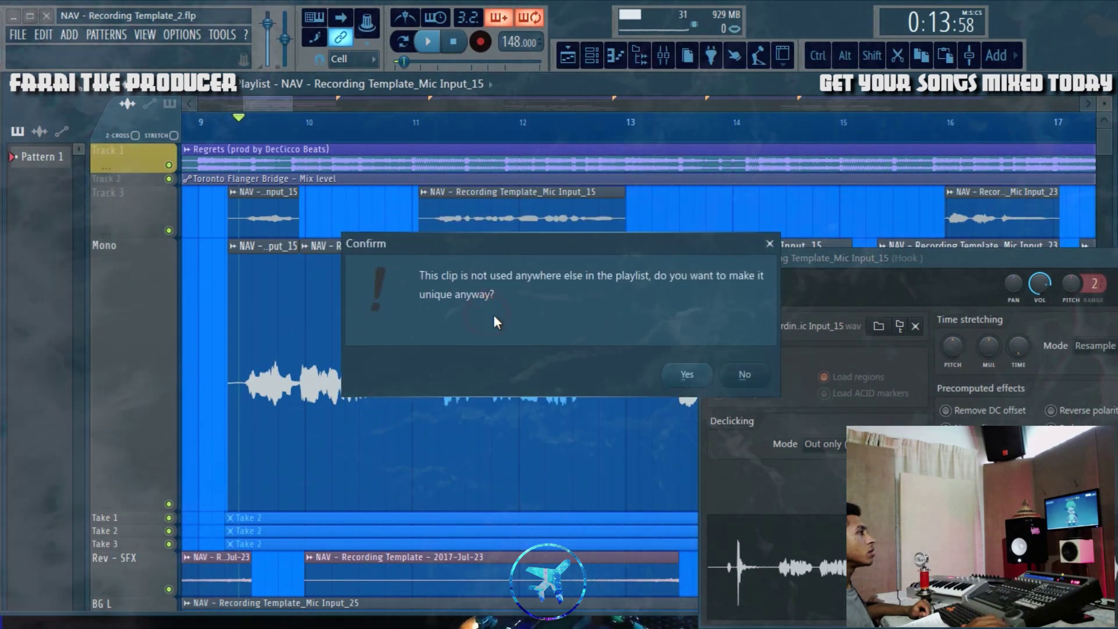
left_click(689, 374)
Open the Mic Input_15 channel settings, lower the volume multiplier, and play the song with the window clear of the clips.
left_click(488, 215)
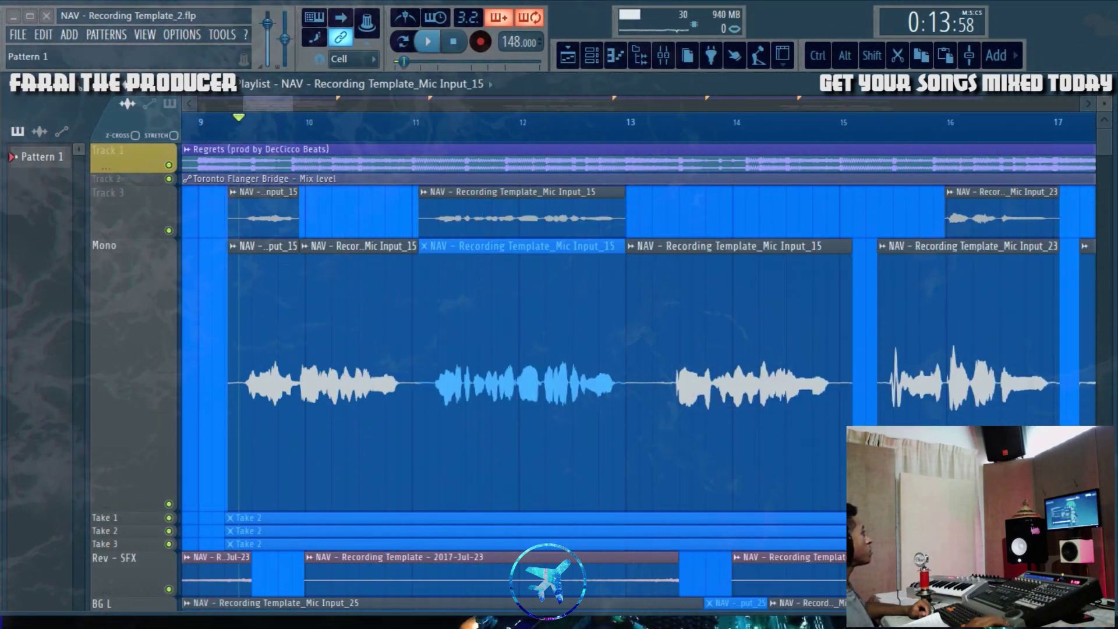
double_click(808, 246)
left_click(547, 224)
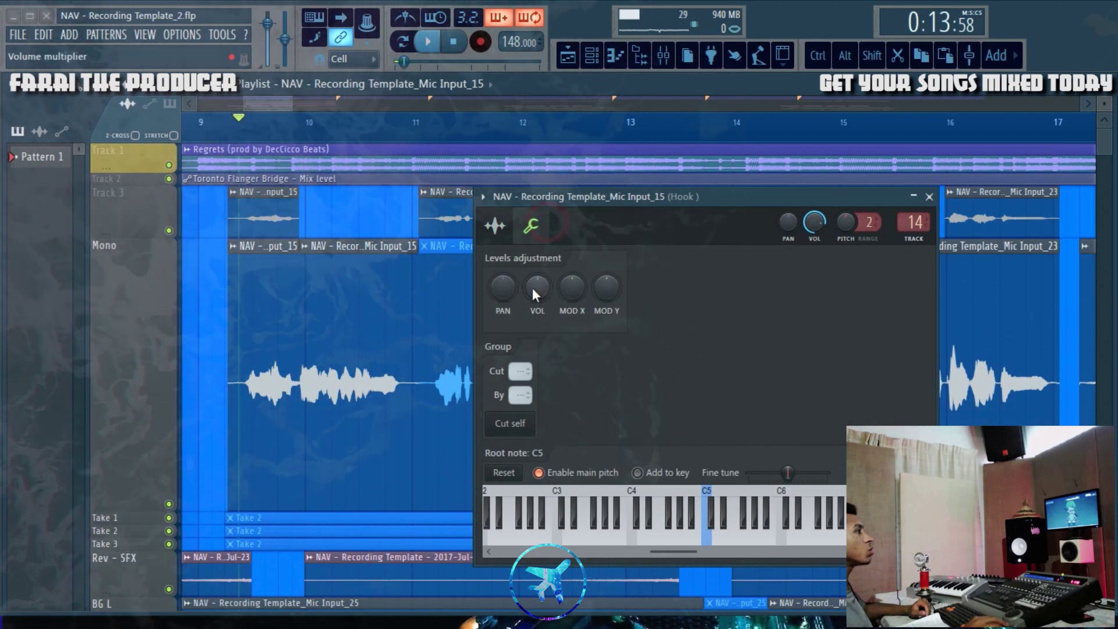
key("space")
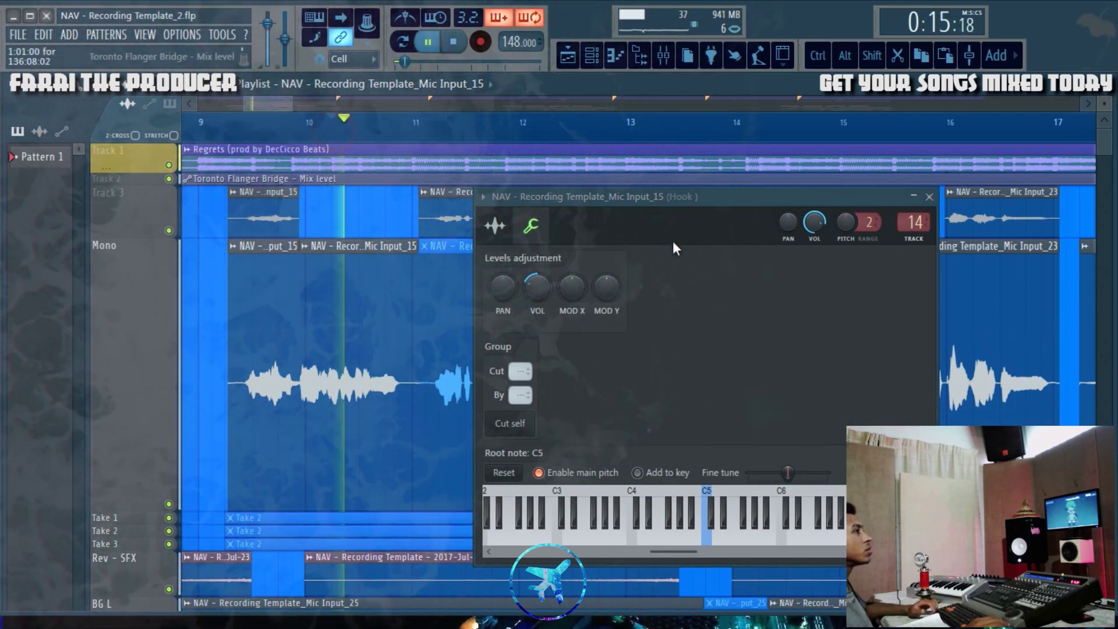
left_click_drag(722, 197, 868, 197)
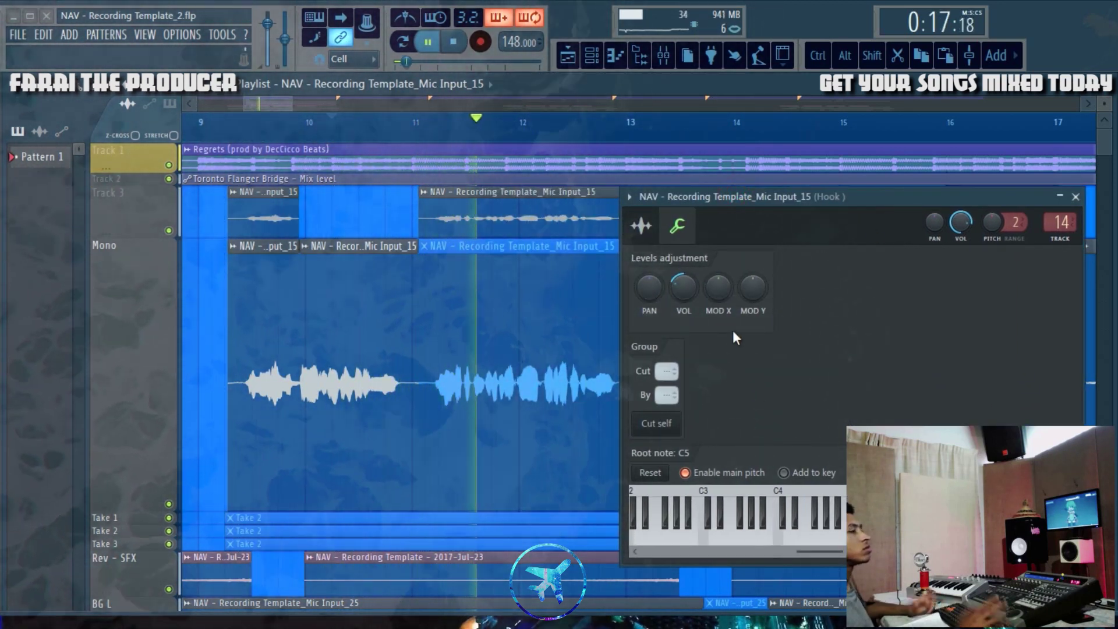
left_click_drag(804, 199, 857, 204)
key("space")
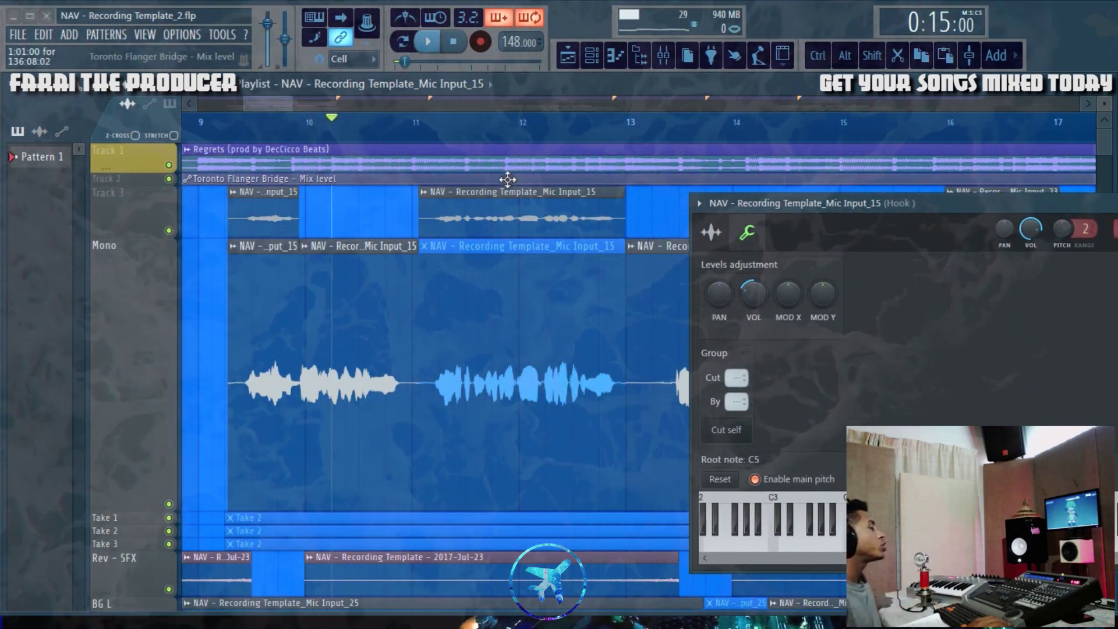
Open the channel settings of the Track 3 clip at bar 11, reset its volume multiplier, and raise it above the default.
left_click_drag(773, 201, 728, 187)
left_click(599, 208)
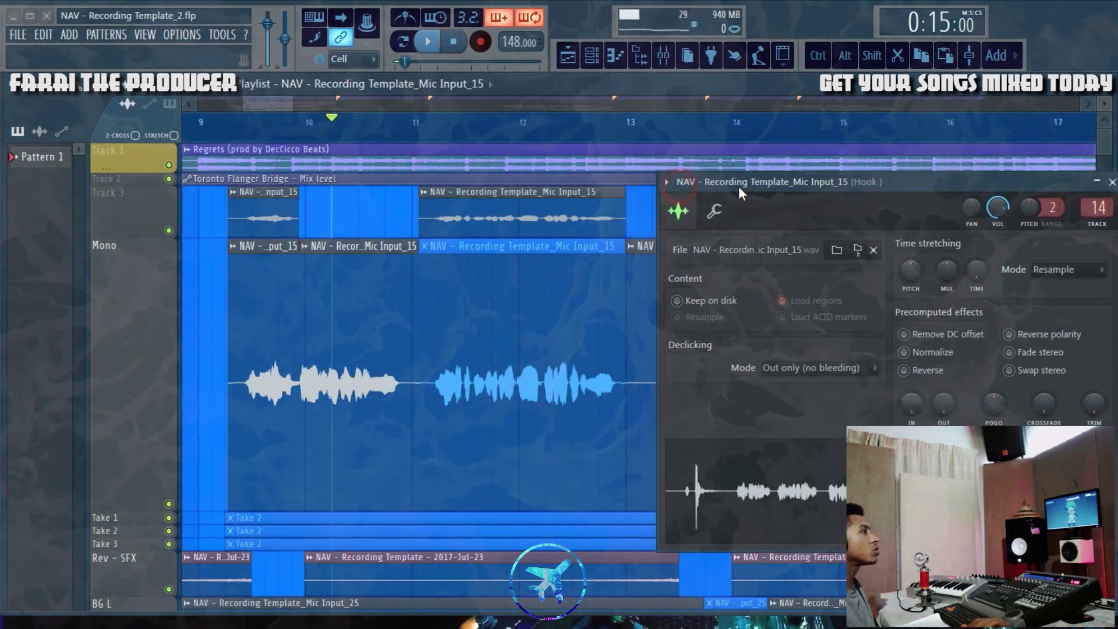
left_click_drag(878, 183, 821, 182)
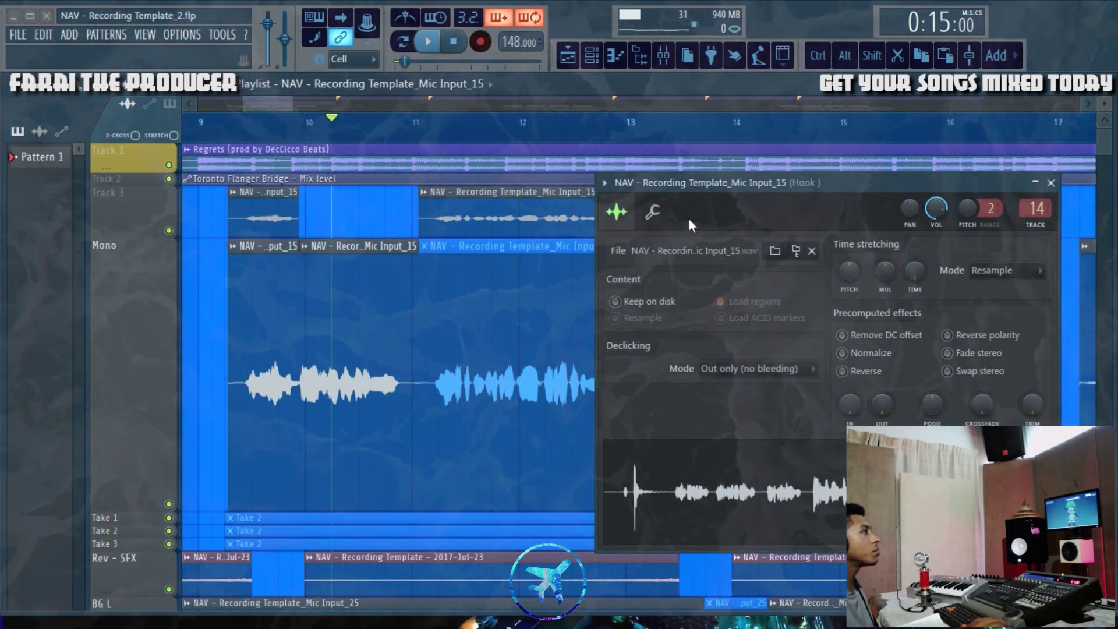
left_click(652, 211)
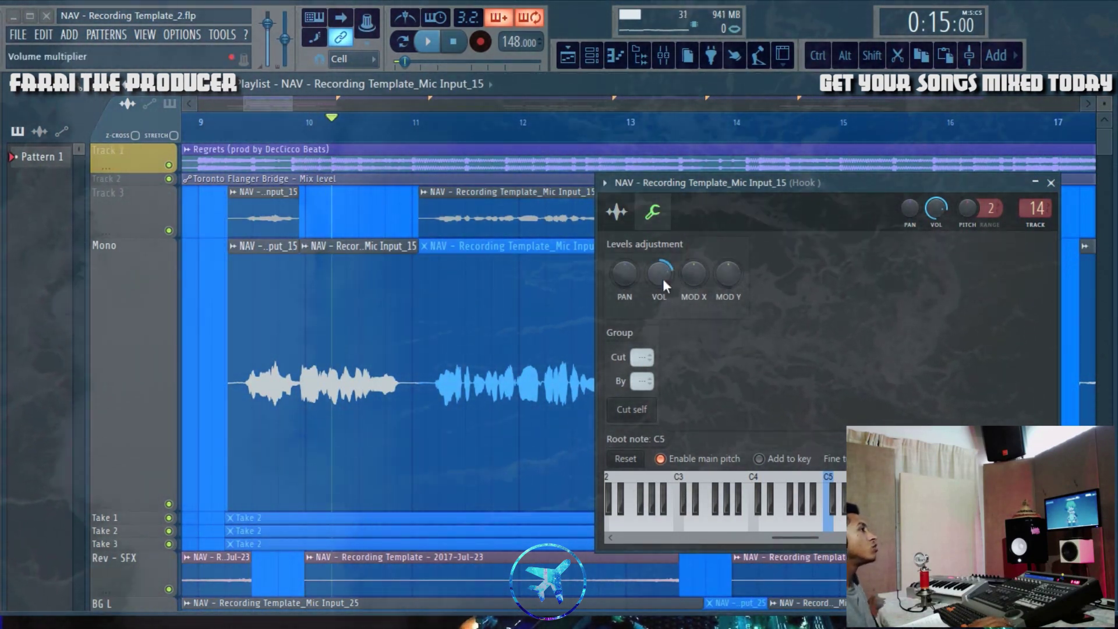
right_click(662, 279)
left_click(696, 288)
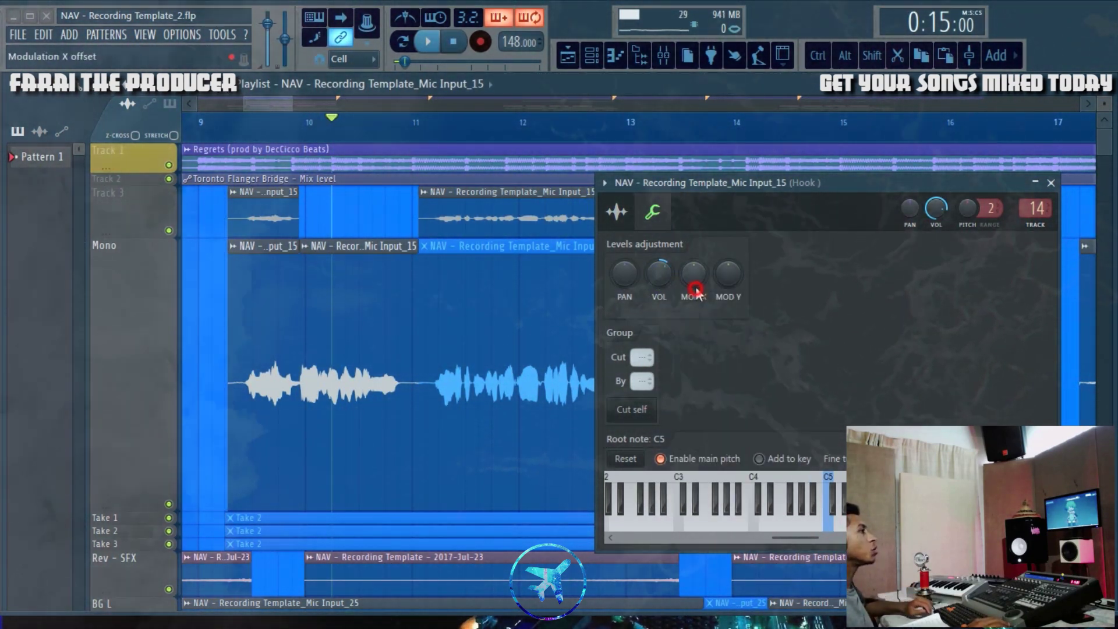
left_click(663, 268)
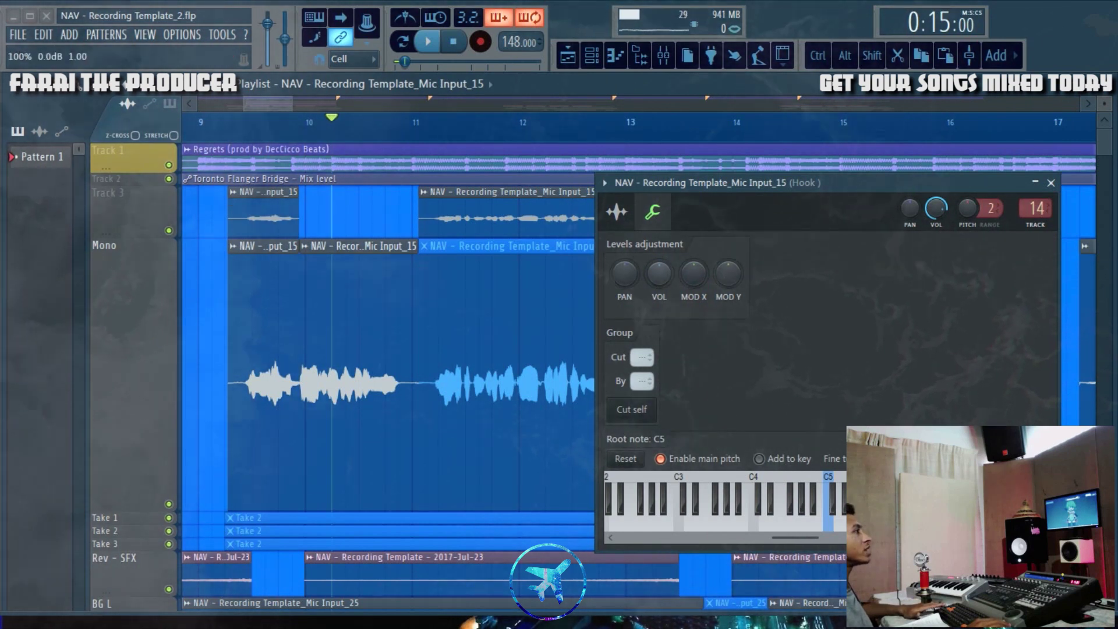
Reset the volume multiplier of the Track 3 clip at bar 11 and move its channel settings window clear of the clips.
right_click(663, 271)
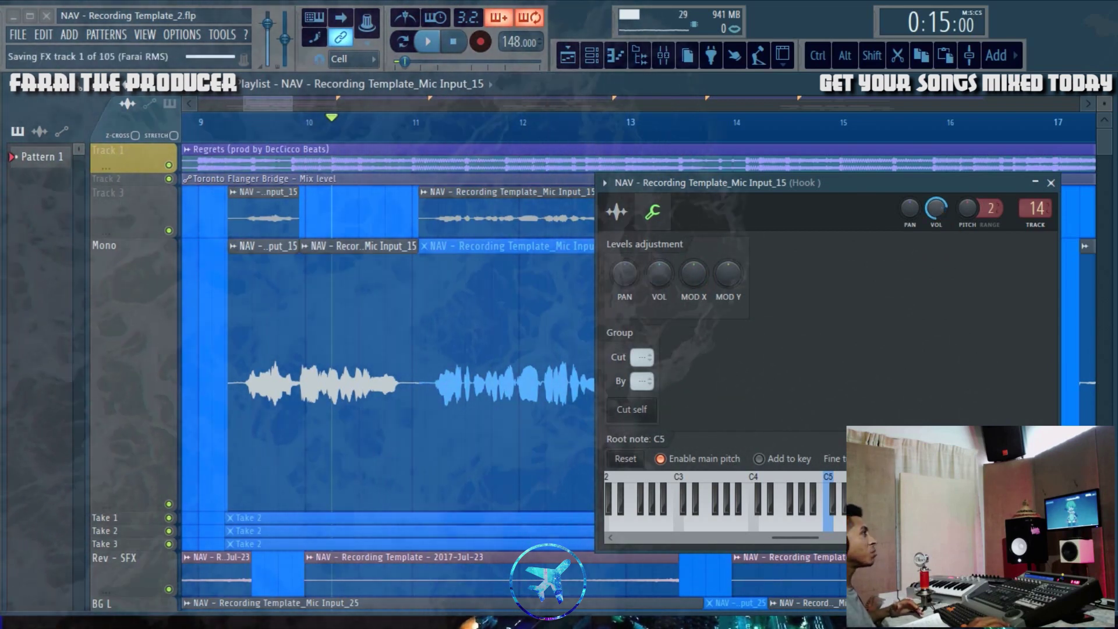
left_click_drag(927, 177, 616, 223)
right_click(615, 230)
left_click(629, 238)
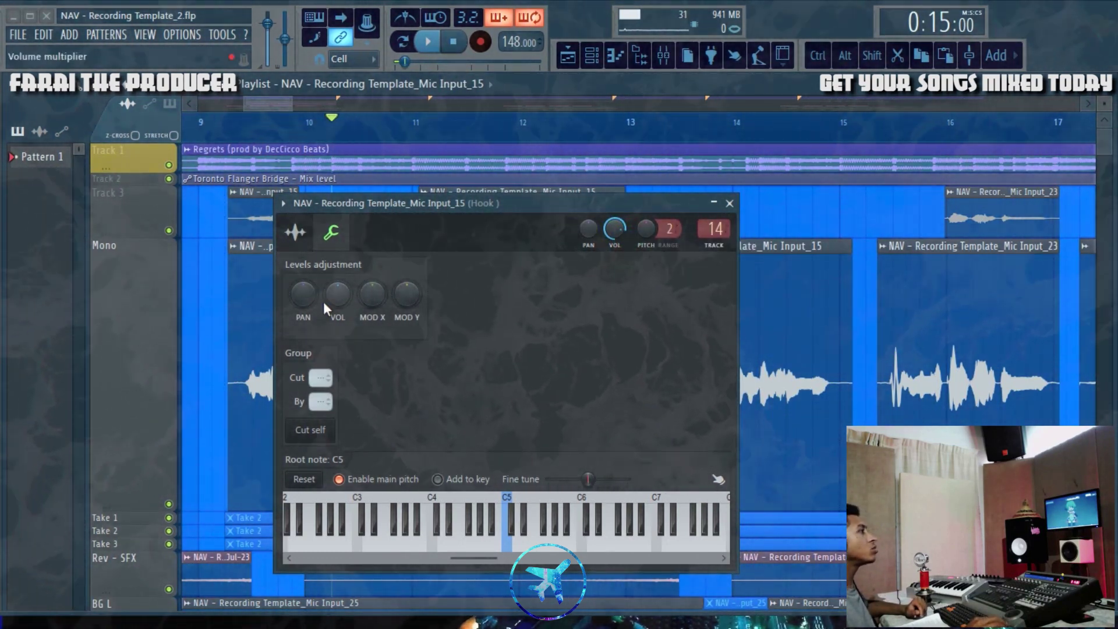
left_click_drag(391, 211, 696, 202)
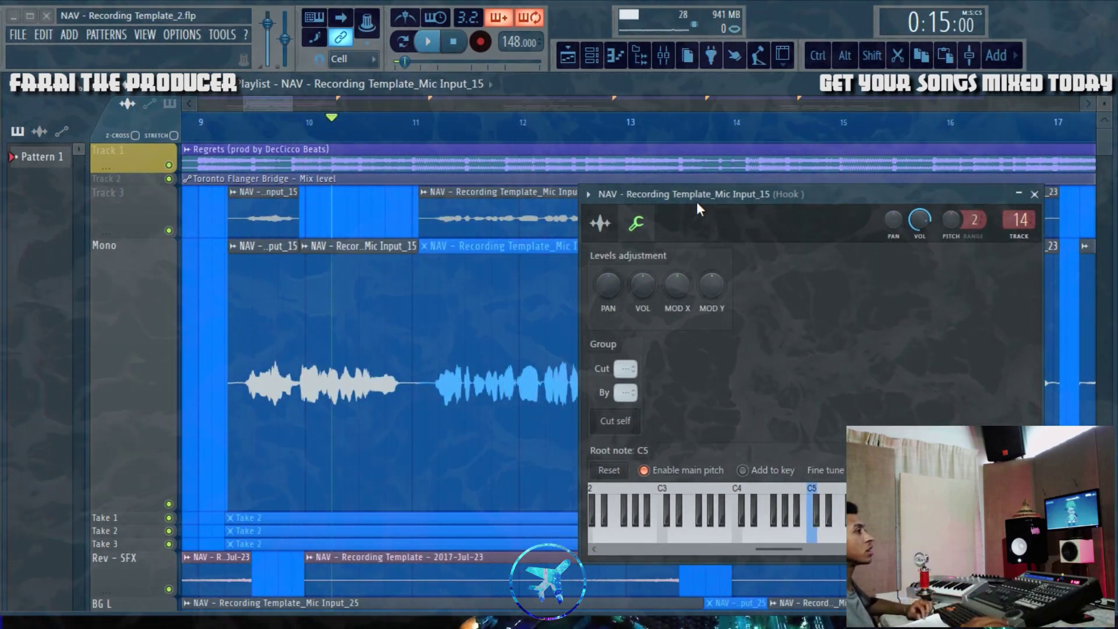
Lower the volume multiplier in the Mic Input_15 channel settings to about 86%.
left_click_drag(641, 284, 641, 289)
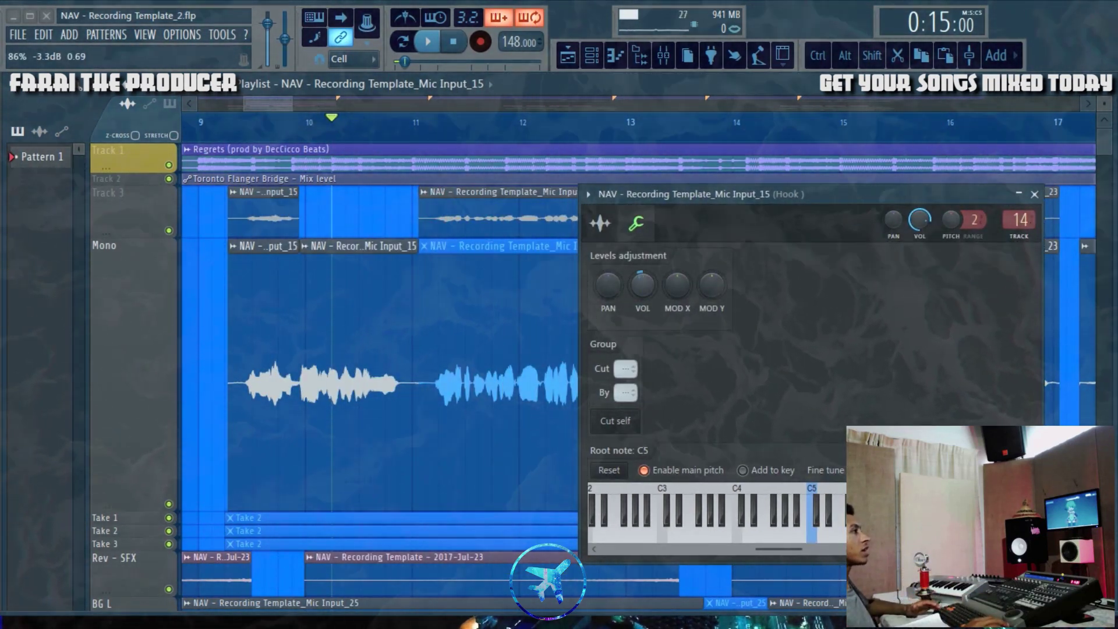
left_click(600, 223)
left_click(636, 223)
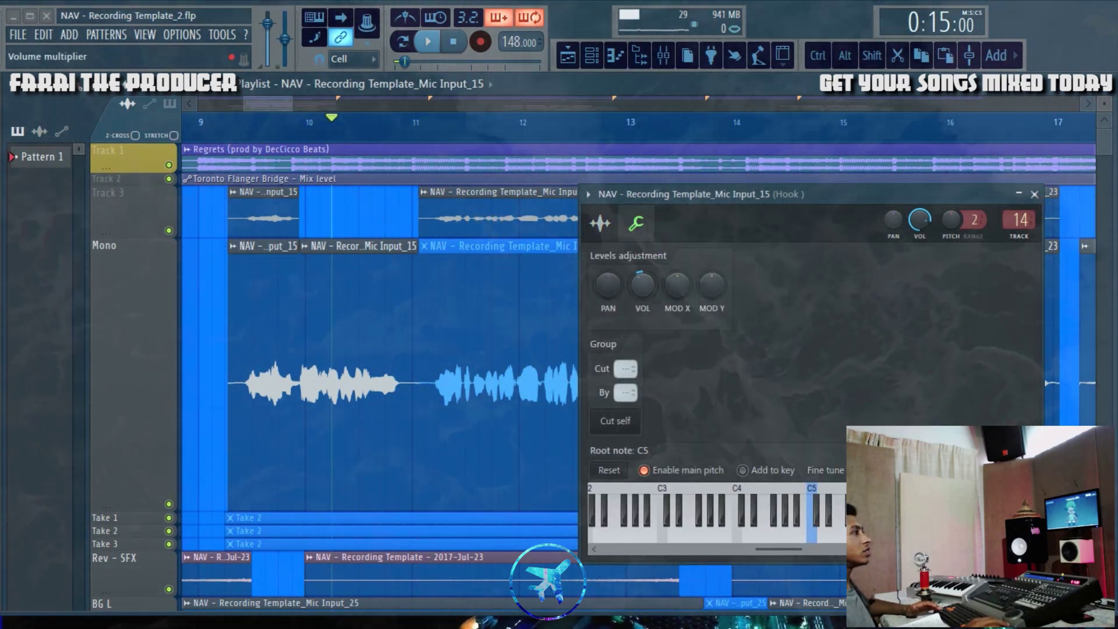
left_click_drag(642, 285, 642, 285)
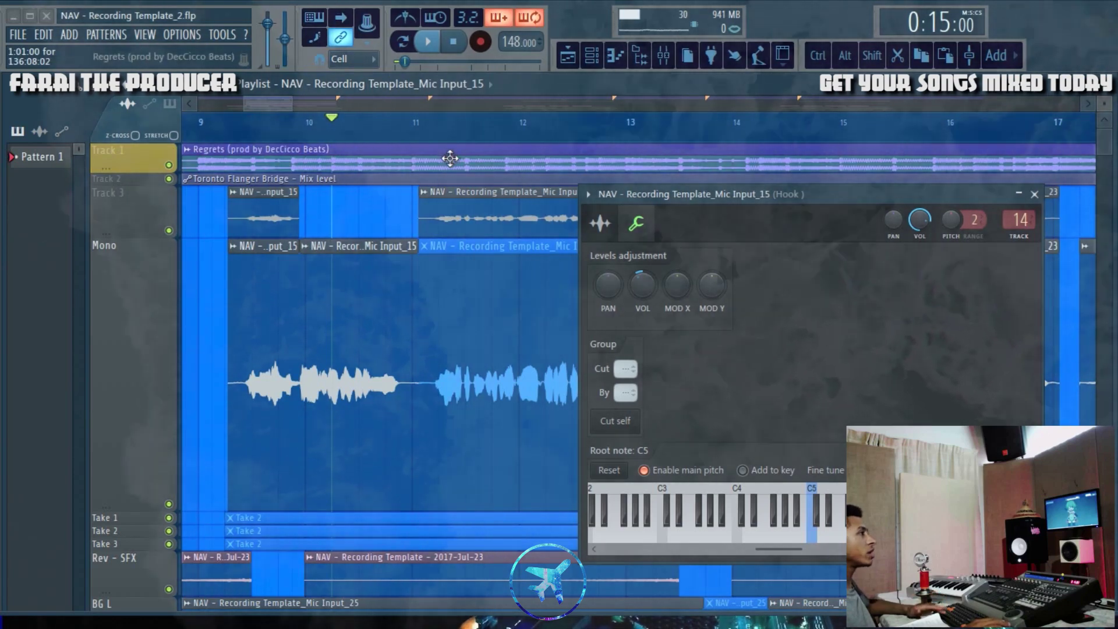
Play the song from bar 11 twice to hear the clip at its new level, and close the channel settings.
left_click(414, 125)
key("space")
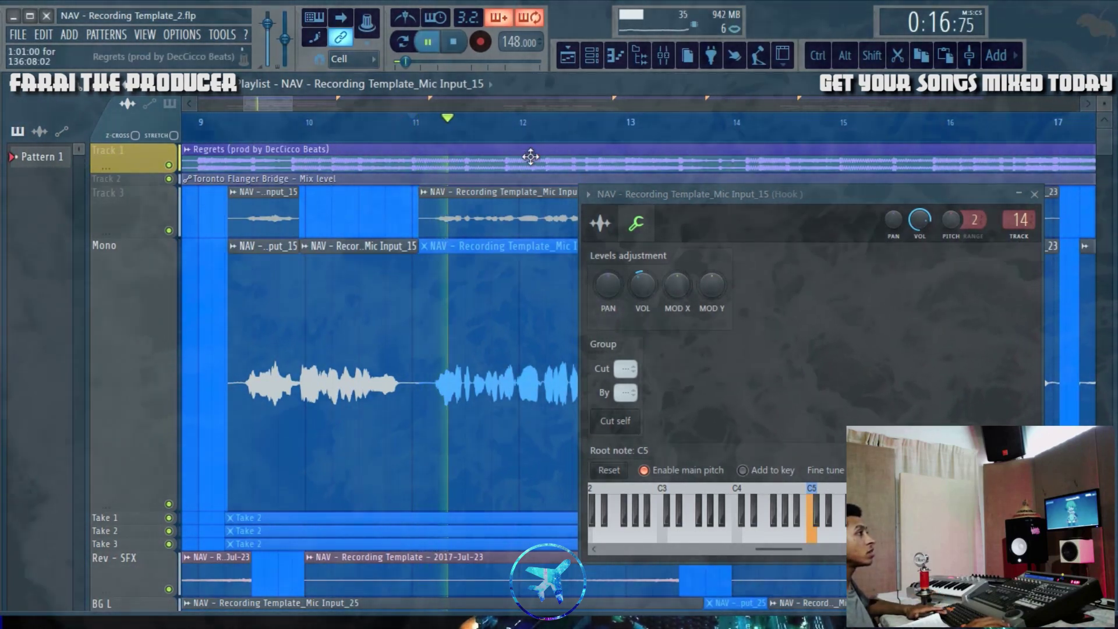
key("space")
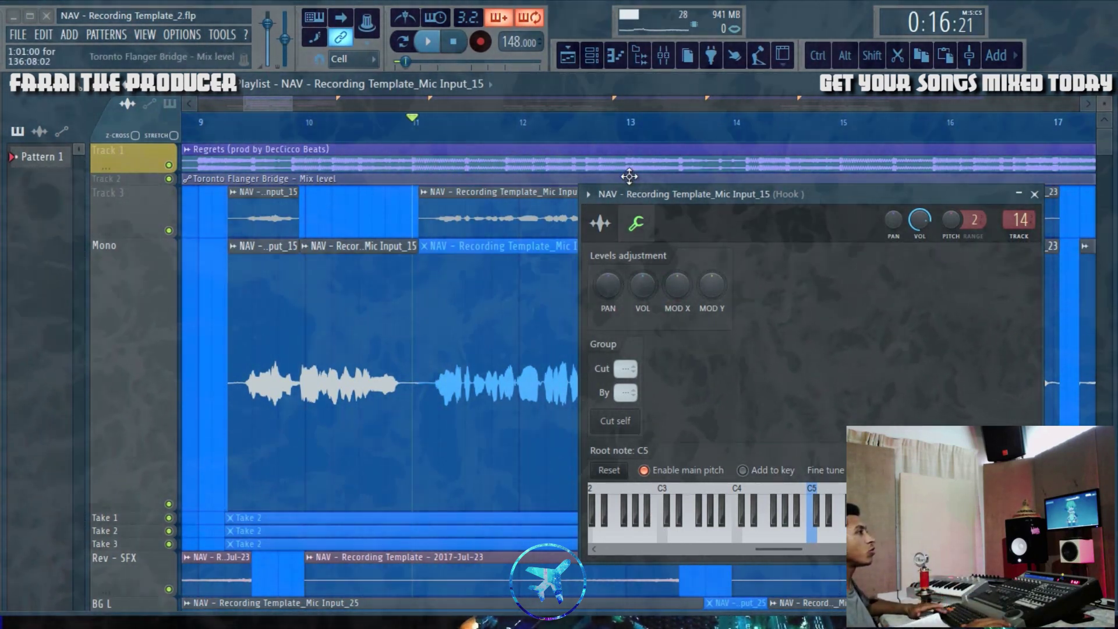
key("space")
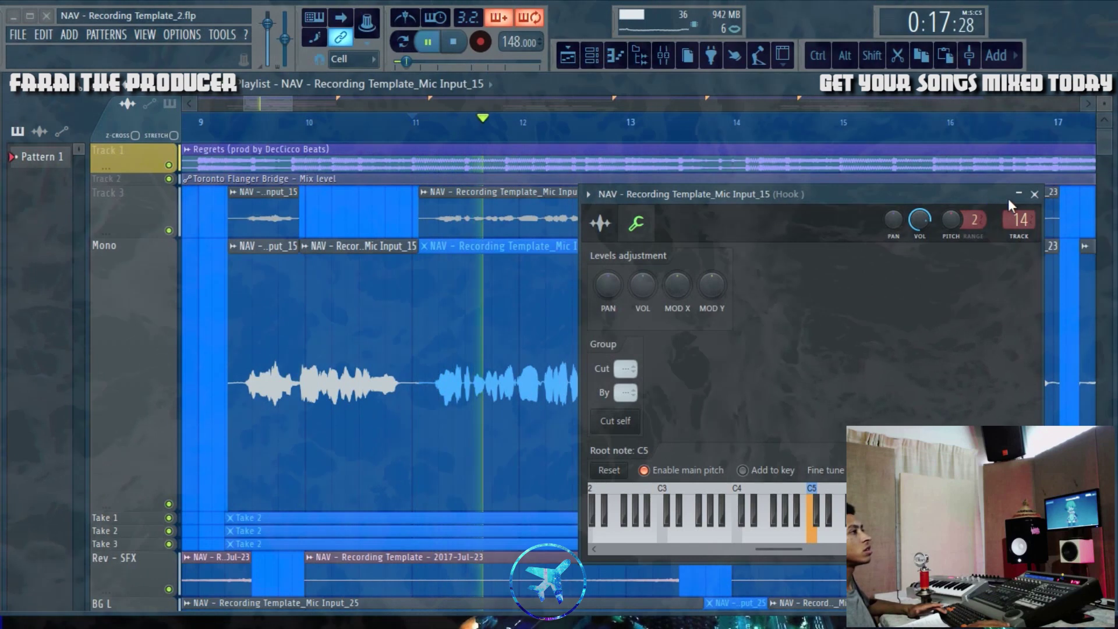
left_click(1034, 194)
key("space")
Open the Nav Compressor Vibe effect on the Mono mixer track to examine its settings, and close it.
scroll(301, 120, "down", 3)
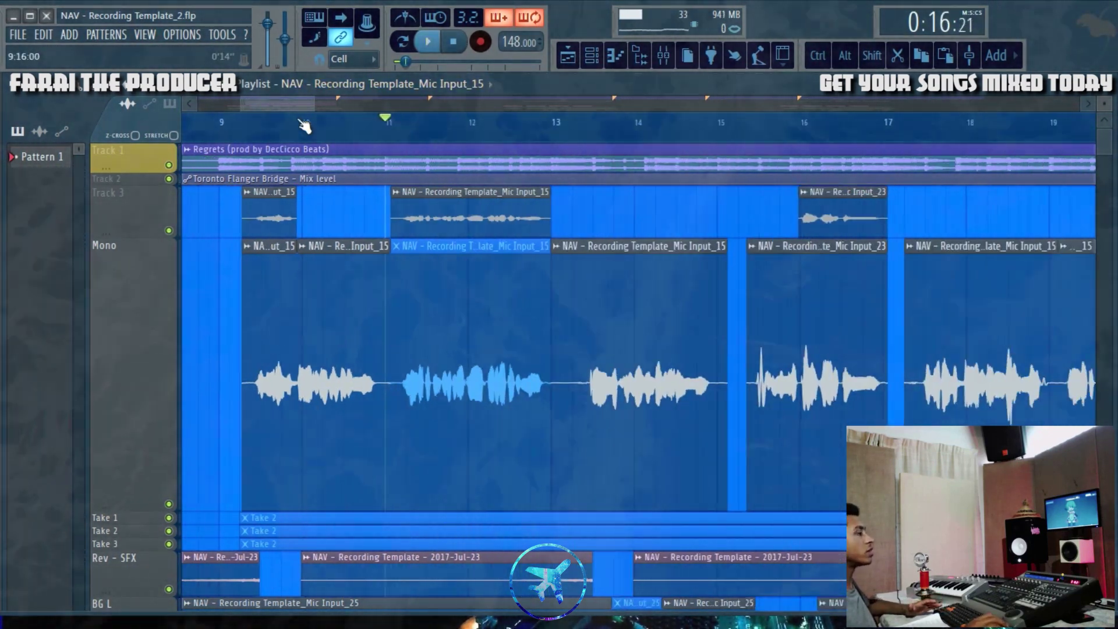
left_click_drag(277, 107, 382, 129)
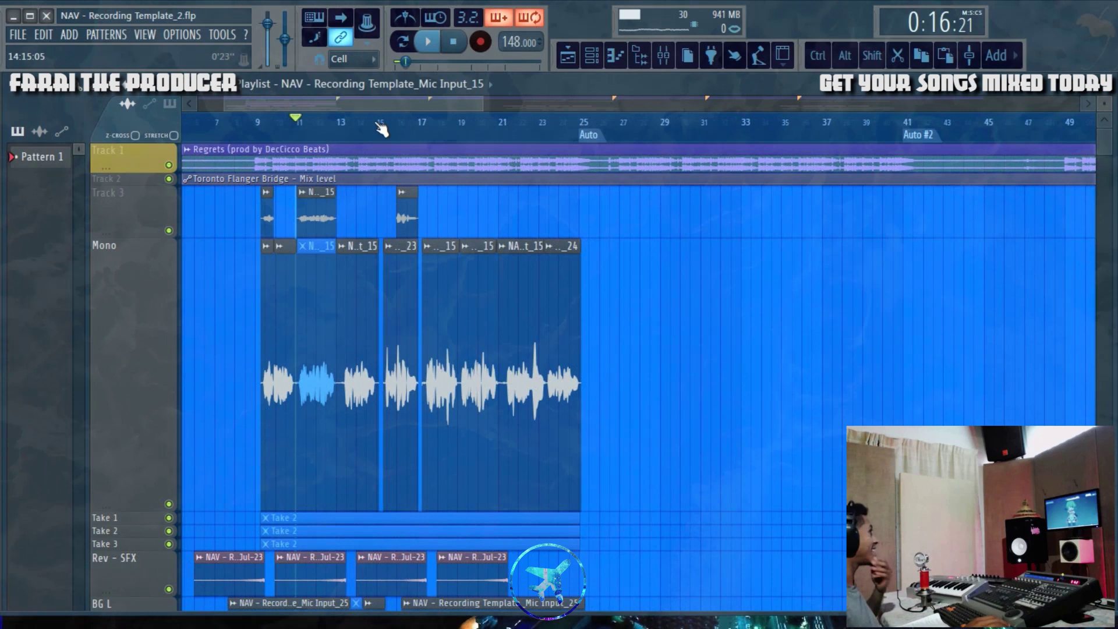
left_click(663, 56)
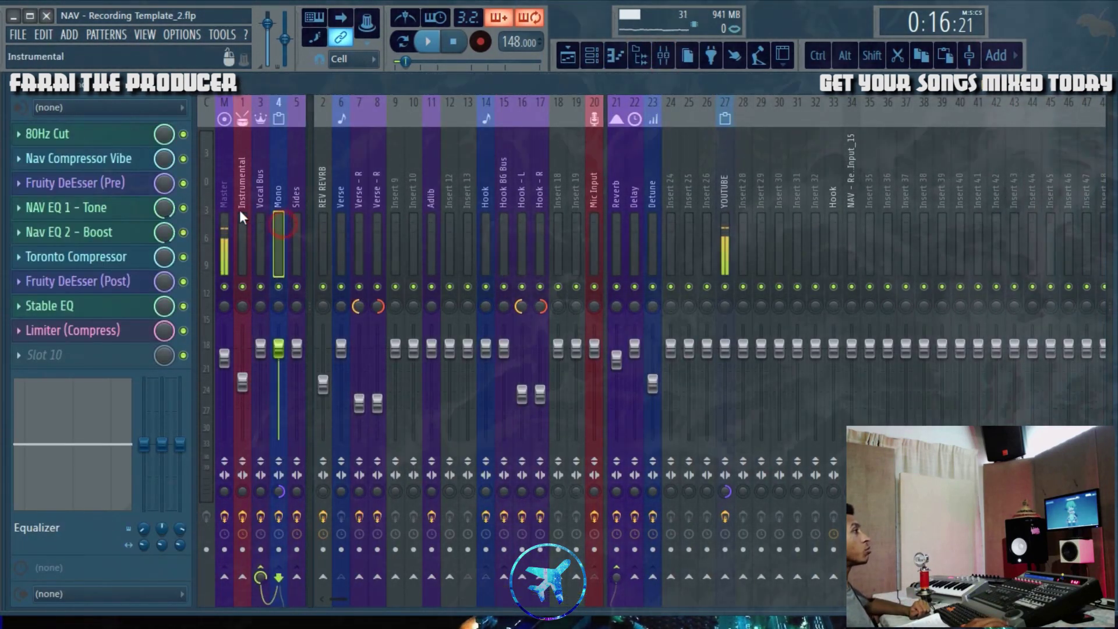
left_click(80, 162)
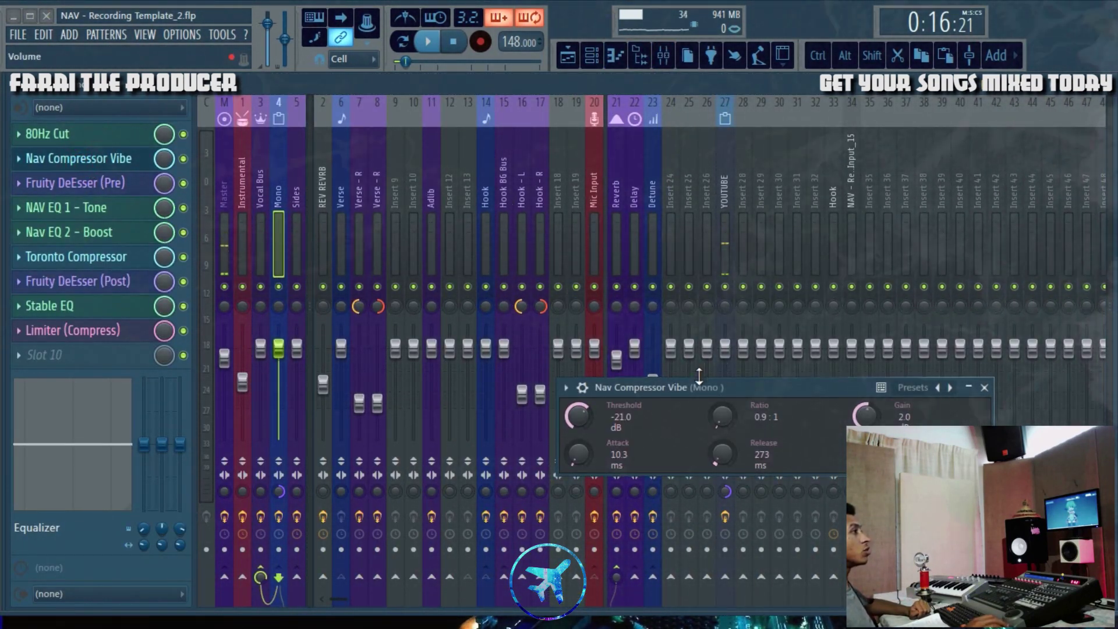
left_click_drag(696, 387, 446, 215)
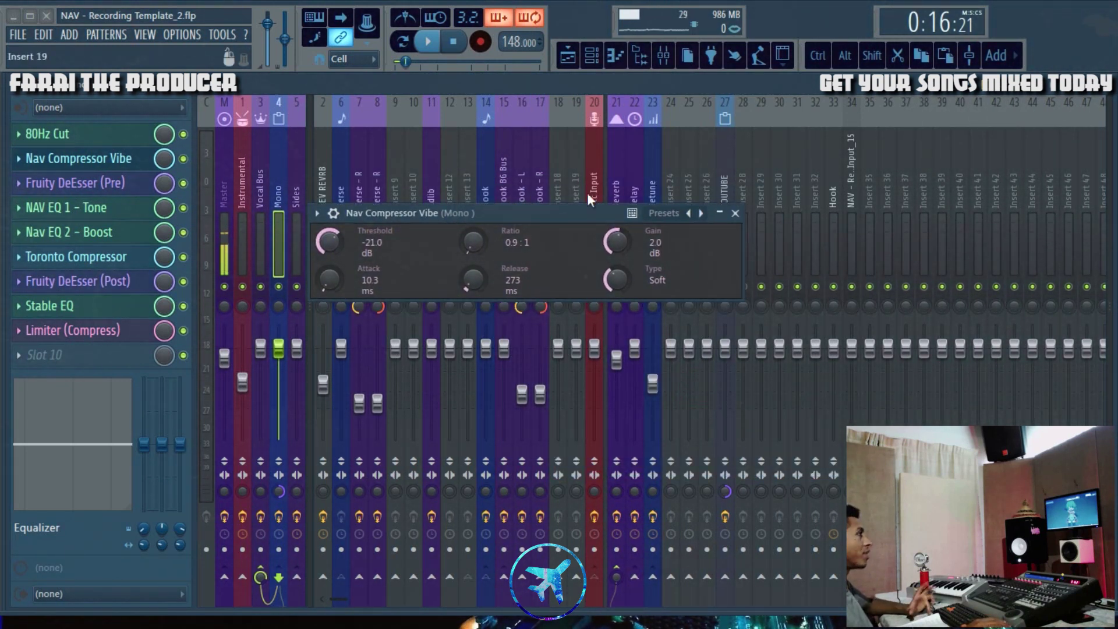
left_click(734, 214)
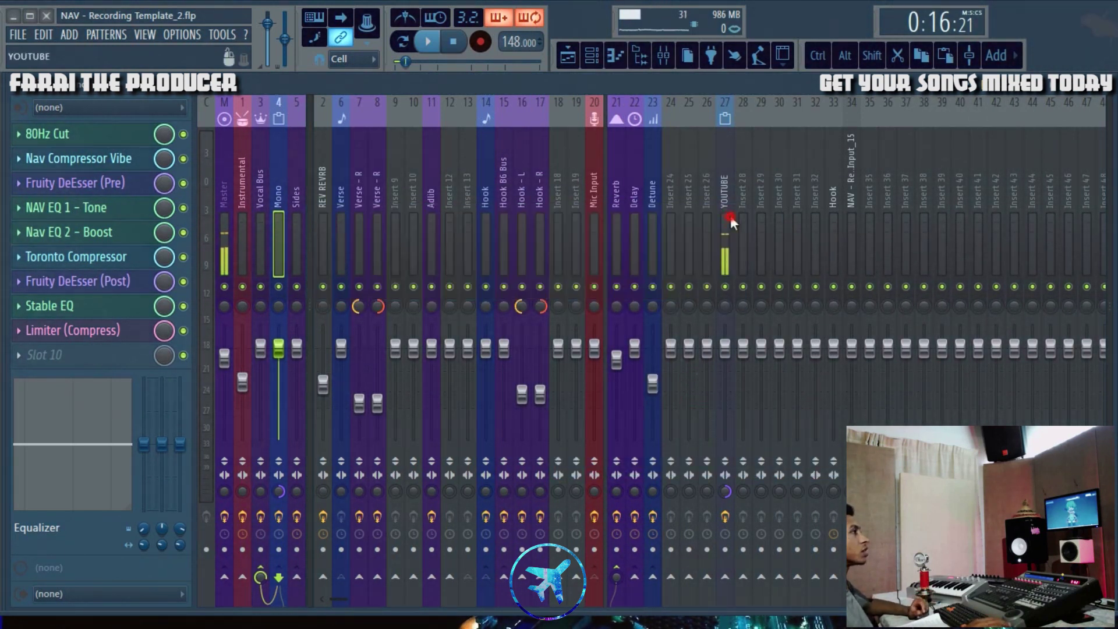
Return to the playlist and select all clips on the Mono track to point them out, and clear the selection.
left_click(569, 56)
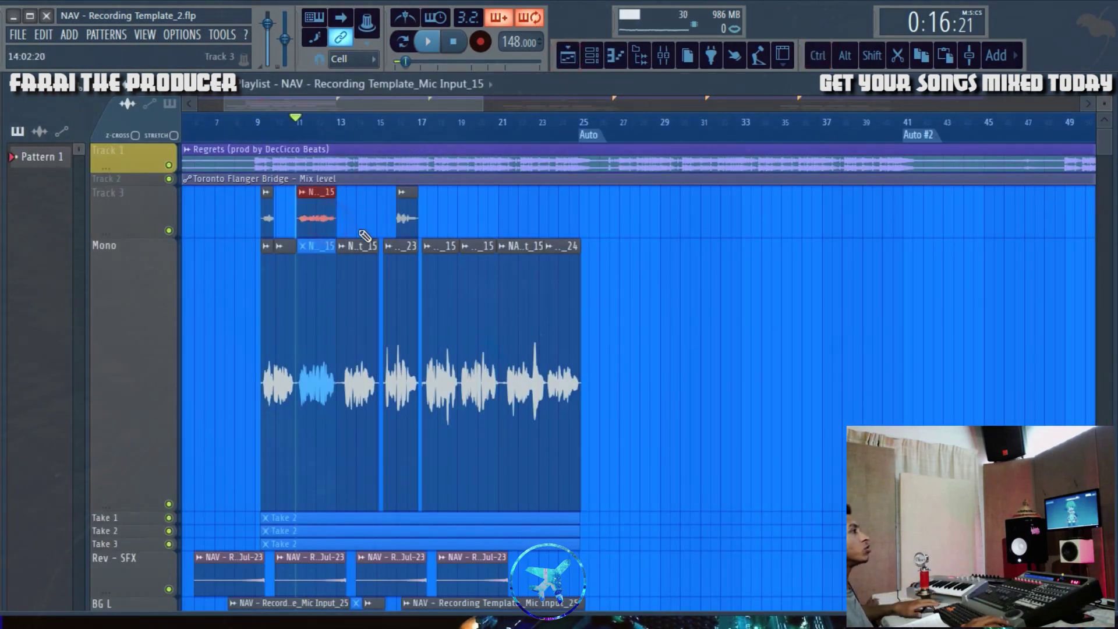
left_click_drag(225, 340, 696, 342)
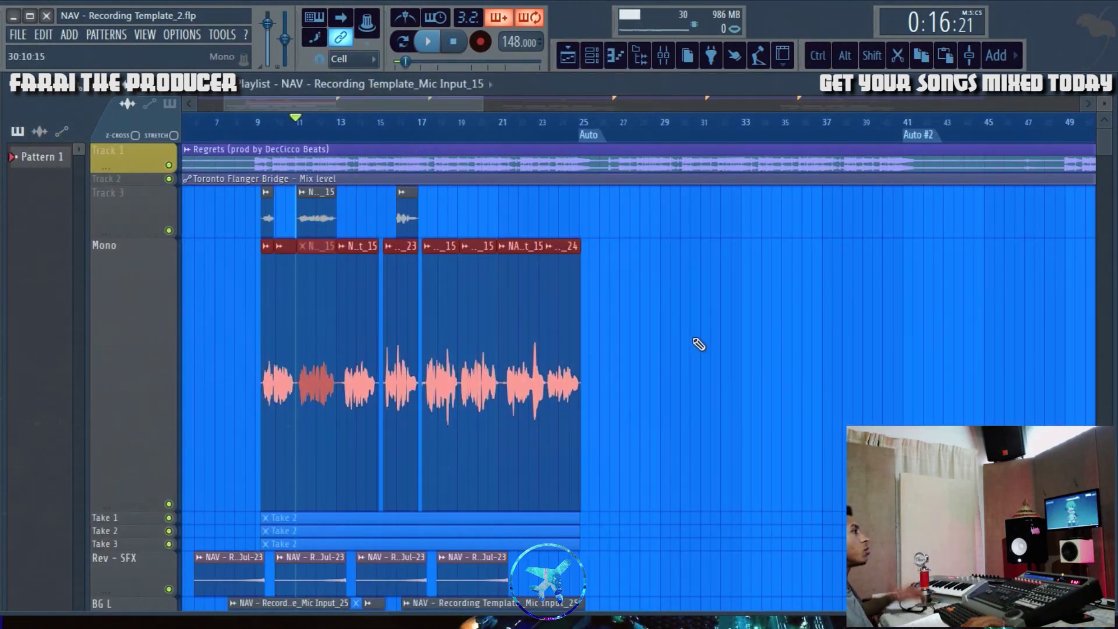
right_click(693, 337)
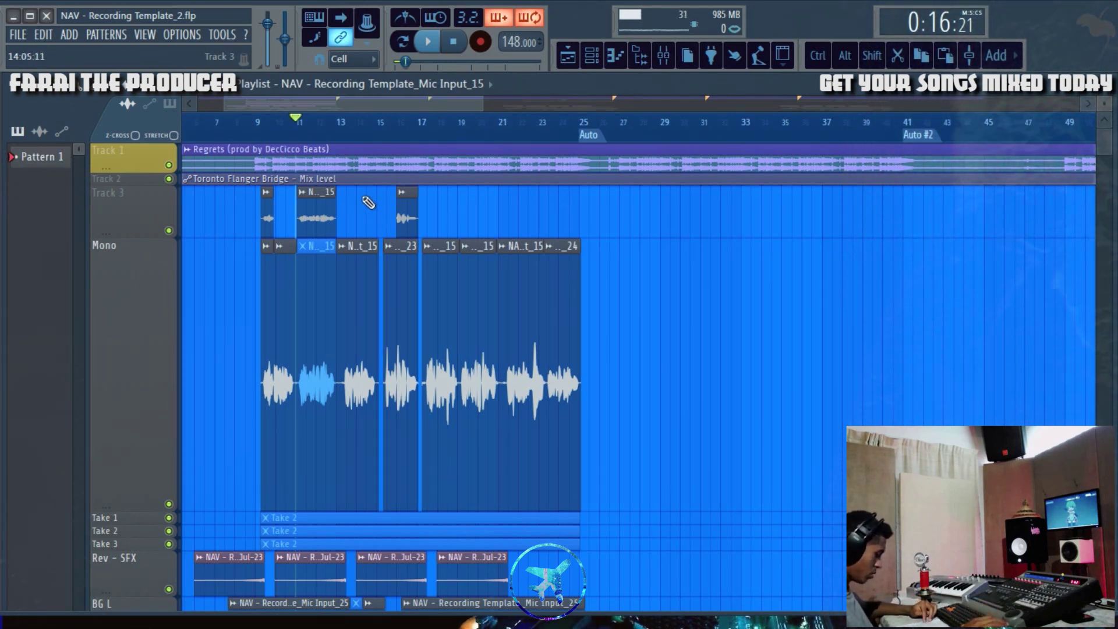
Check the mixer briefly and reduce the Mono playlist track's height to match the BG L and BG R tracks.
left_click(663, 56)
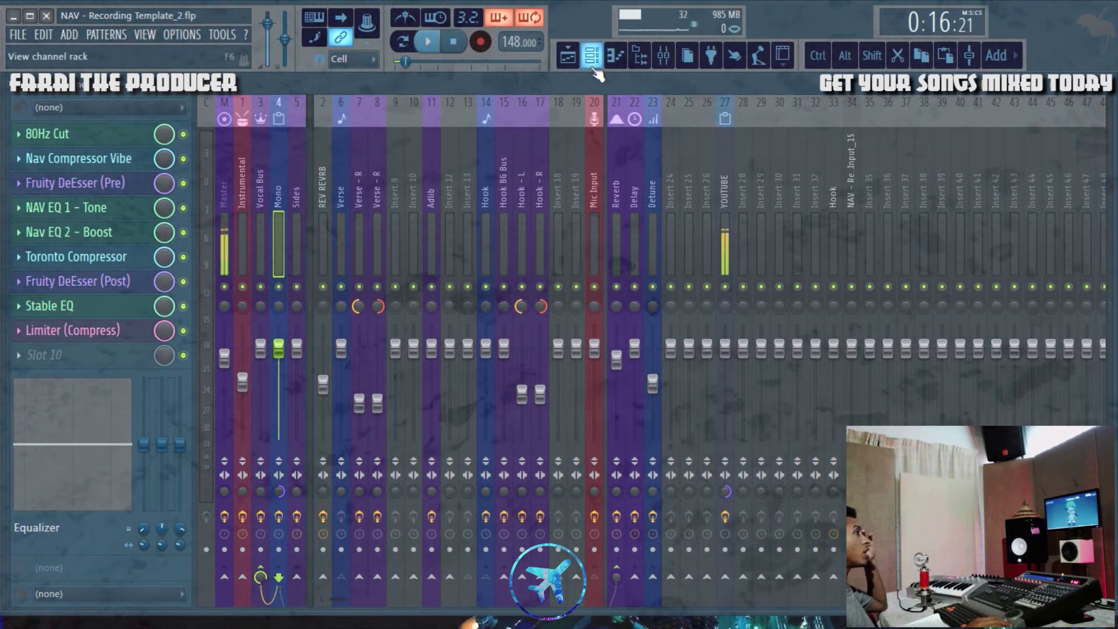
left_click(568, 55)
scroll(302, 136, "up", 5)
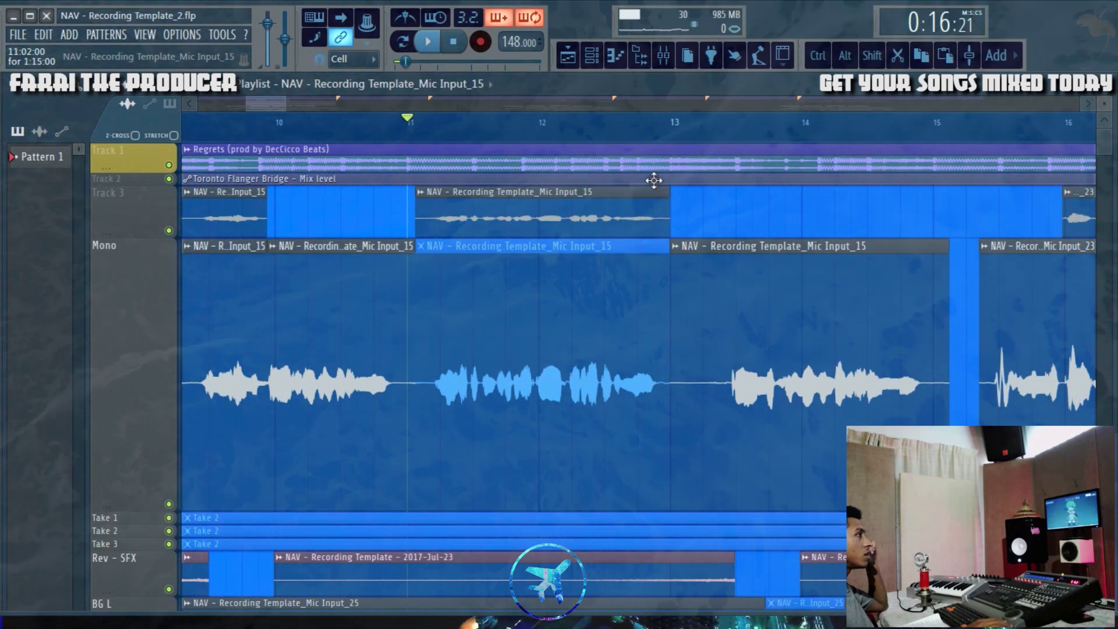
scroll(639, 138, "down", 6)
right_click(97, 350)
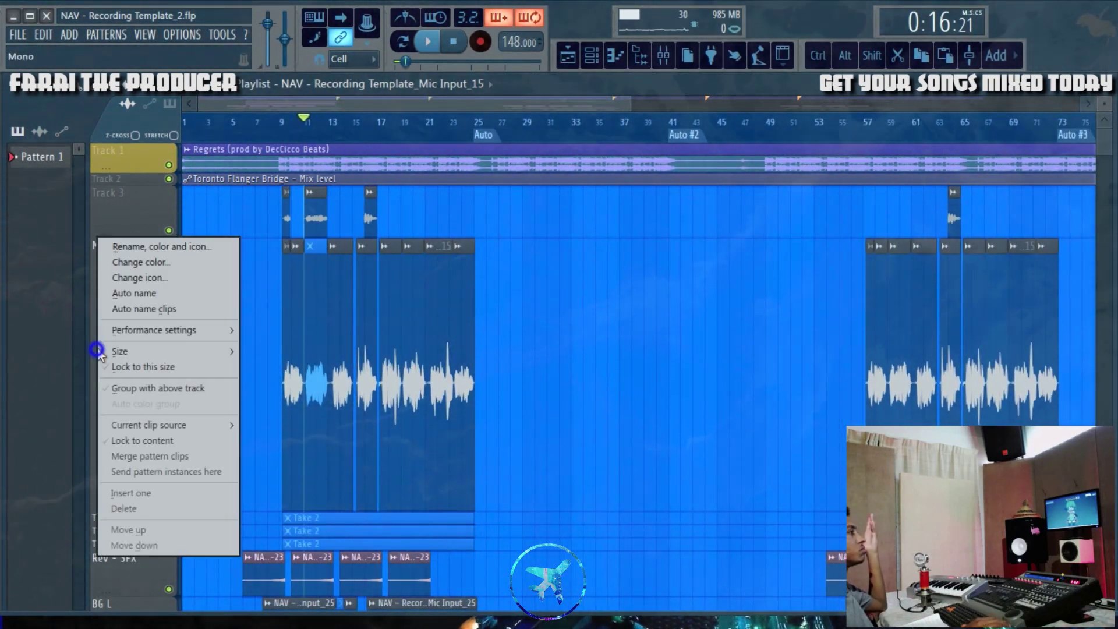
left_click(261, 384)
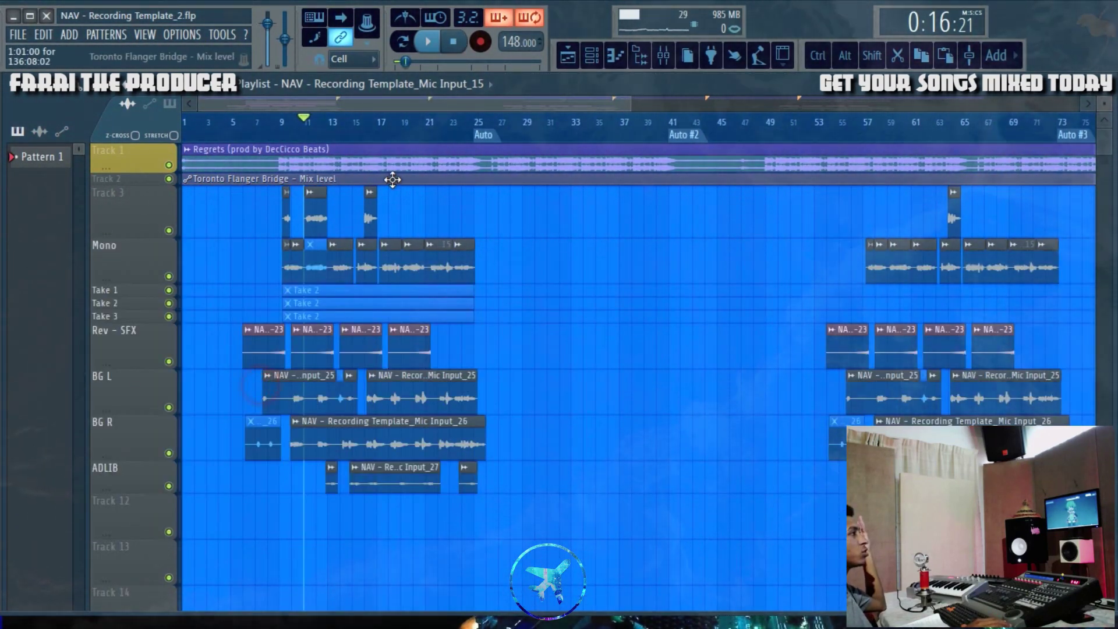
Play the song from just before bar 16 with Track 3 soloed, unsolo it, and check the mixer levels before returning to the playlist.
scroll(382, 133, "up", 8)
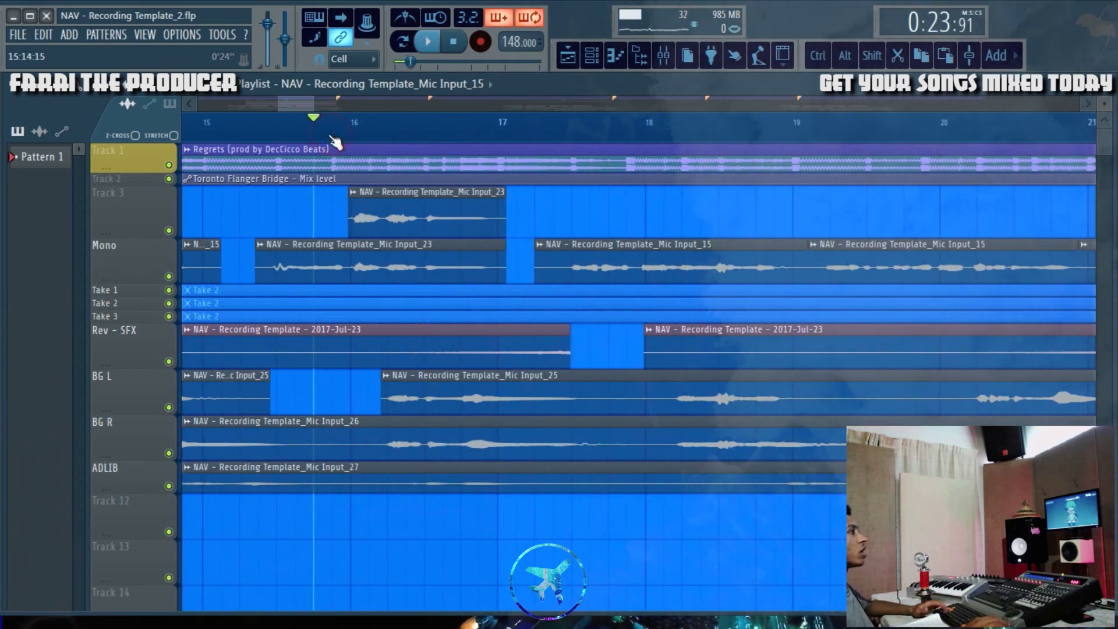
right_click(168, 230)
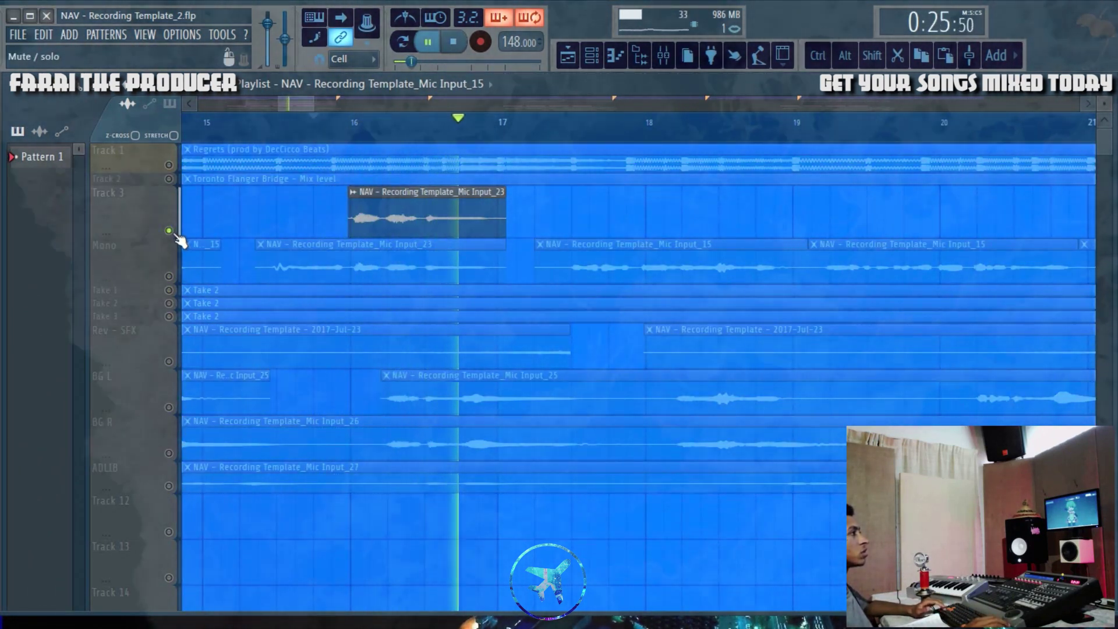
right_click(169, 231)
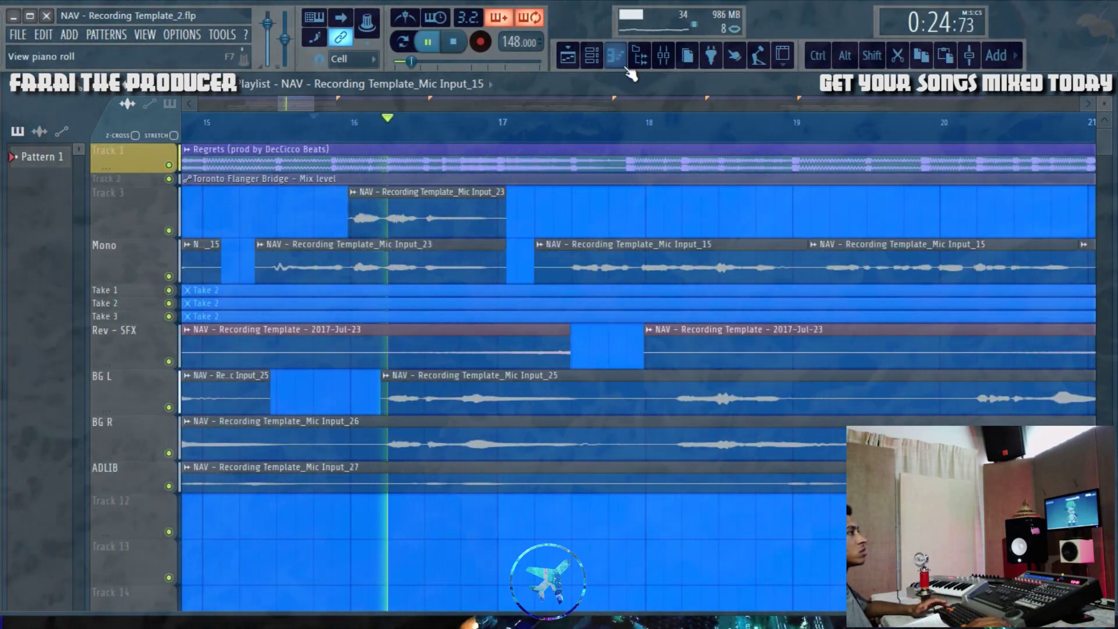
left_click(663, 55)
key("space")
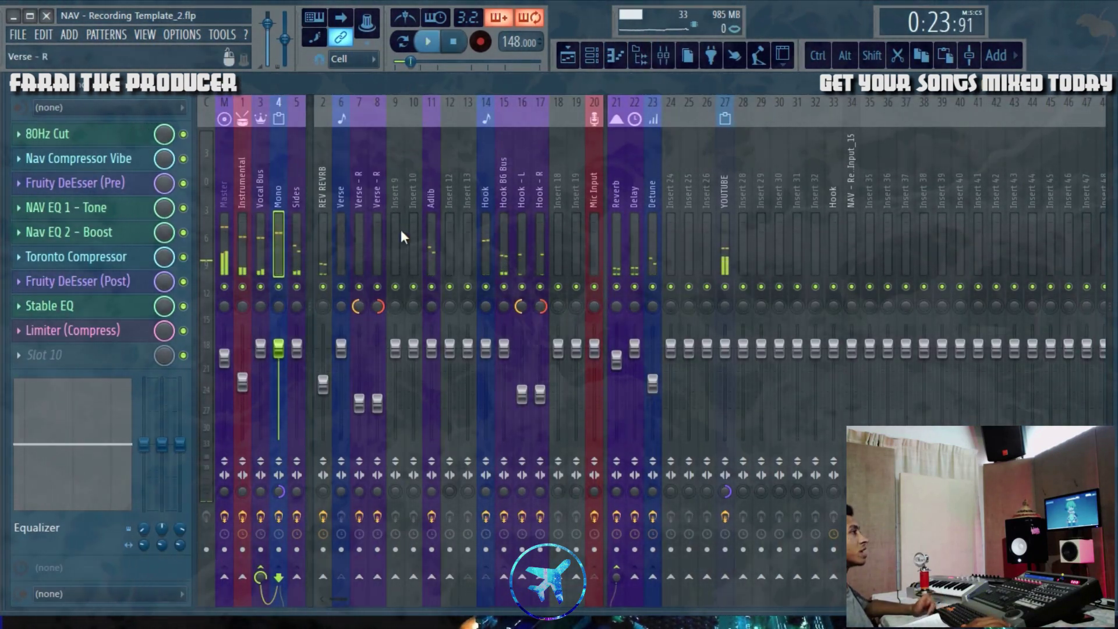
left_click(567, 55)
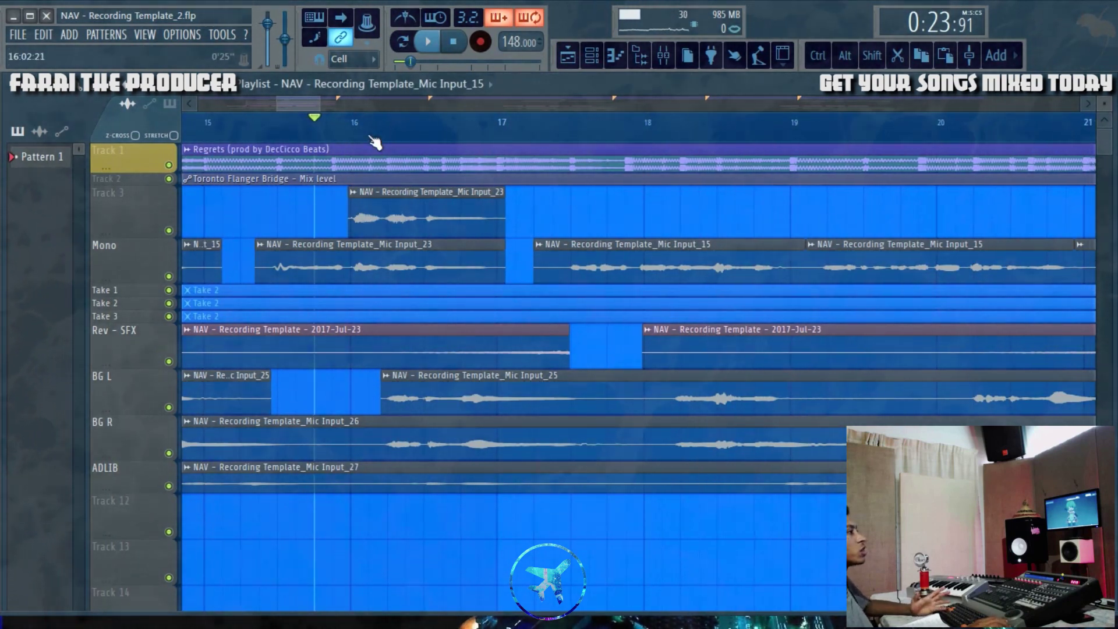
scroll(374, 142, "down", 10)
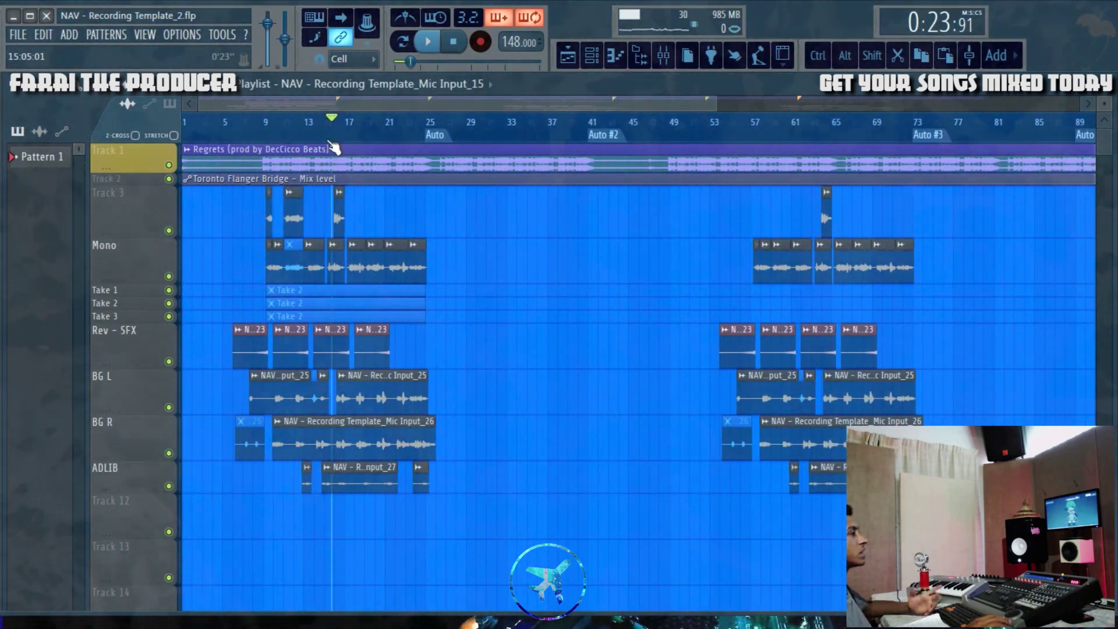
scroll(354, 107, "up", 8)
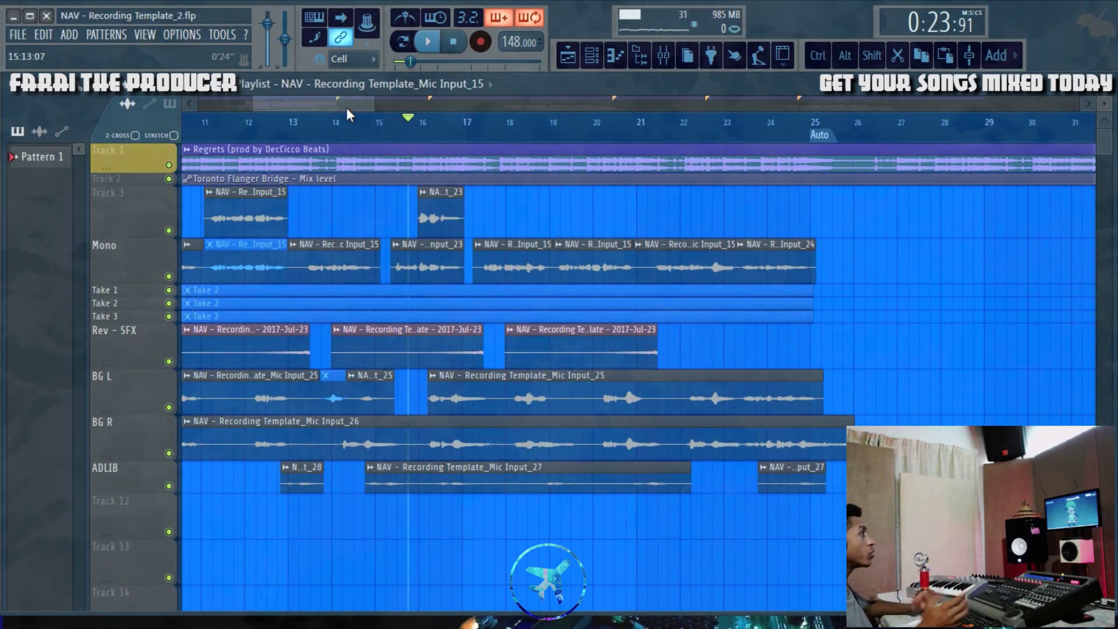
left_click_drag(347, 107, 321, 127)
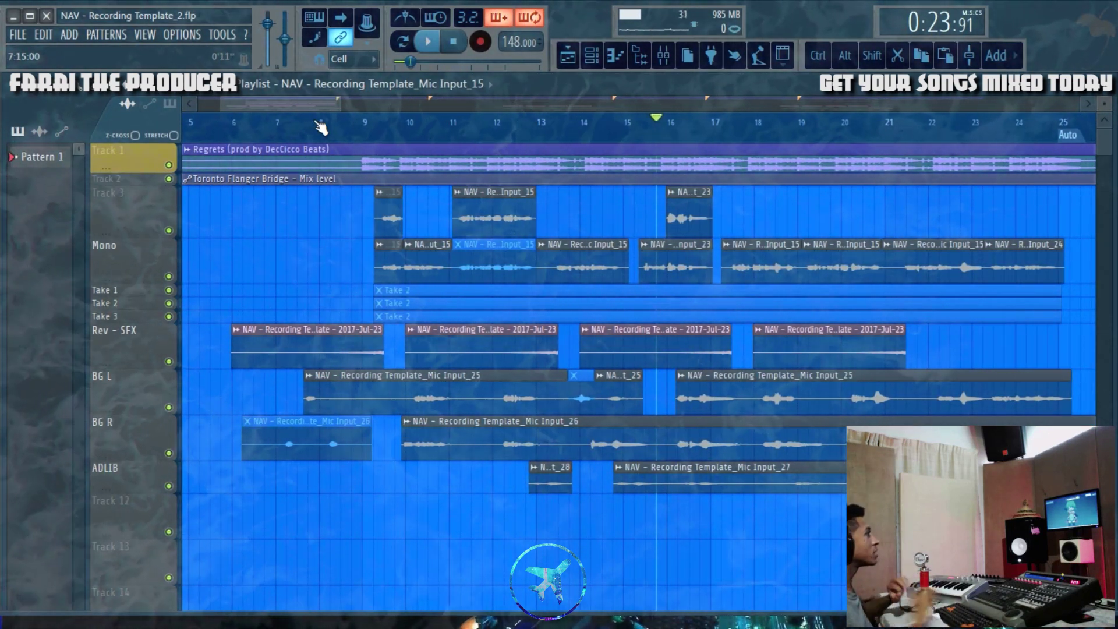
mouse_move(289, 110)
left_mouse_down()
mouse_move(313, 109)
mouse_move(307, 119)
left_mouse_up()
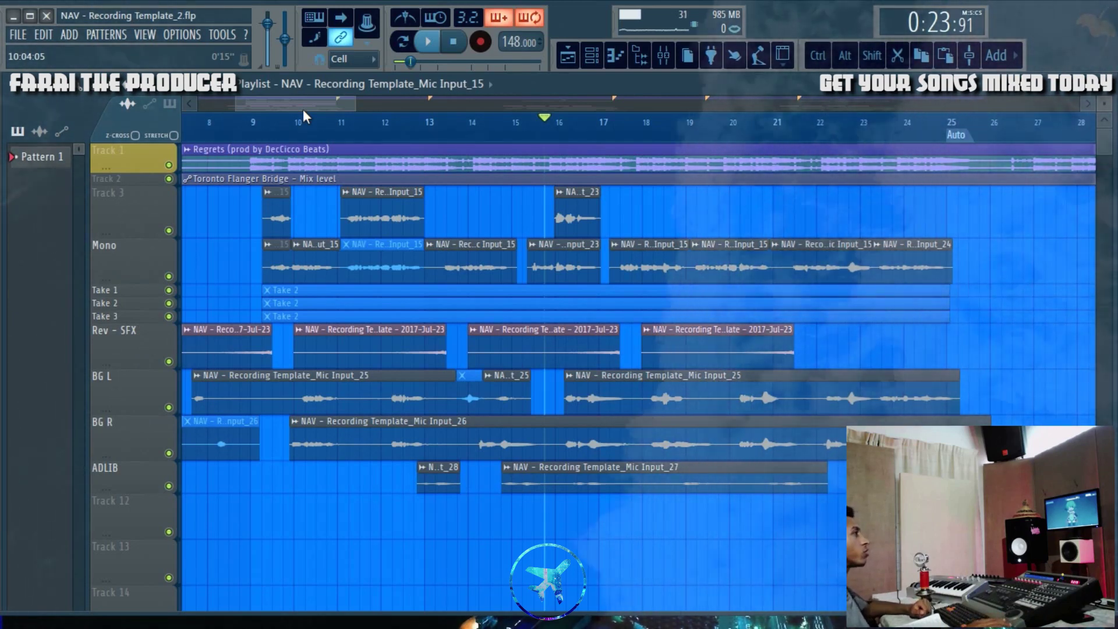
left_click_drag(303, 109, 307, 113)
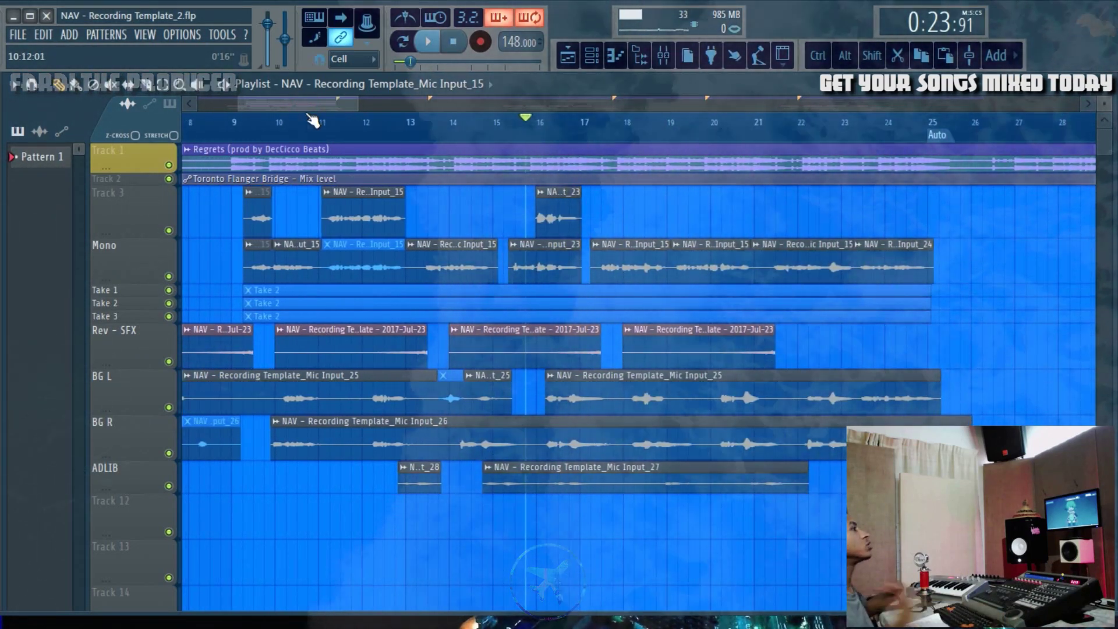